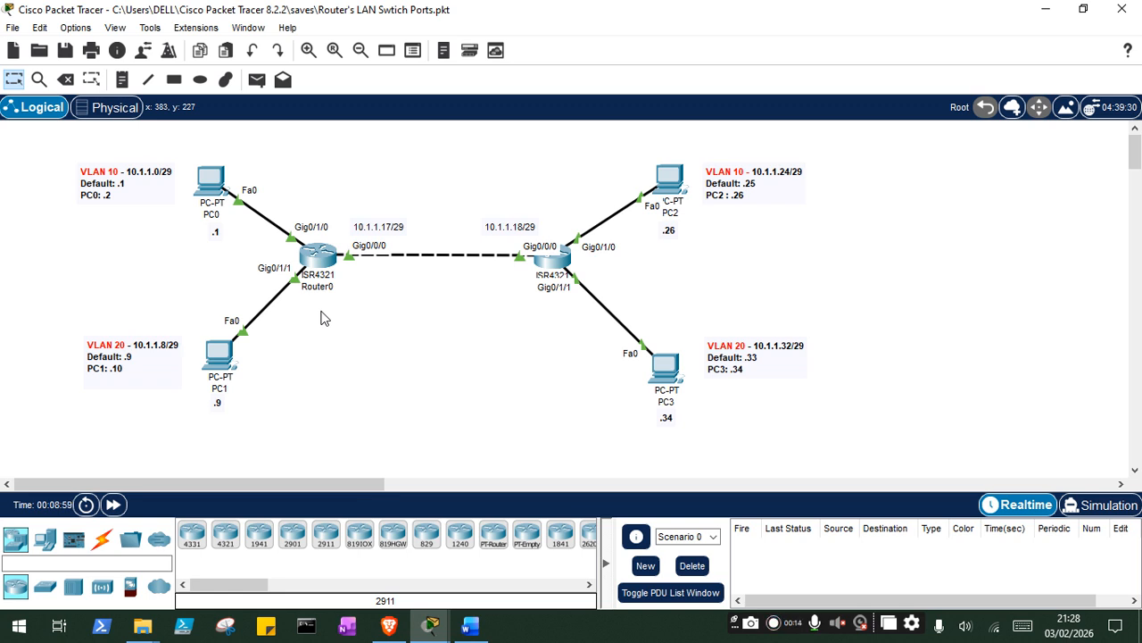
- Inspect Router0's global settings and the modules installed in its chassis
click(315, 259)
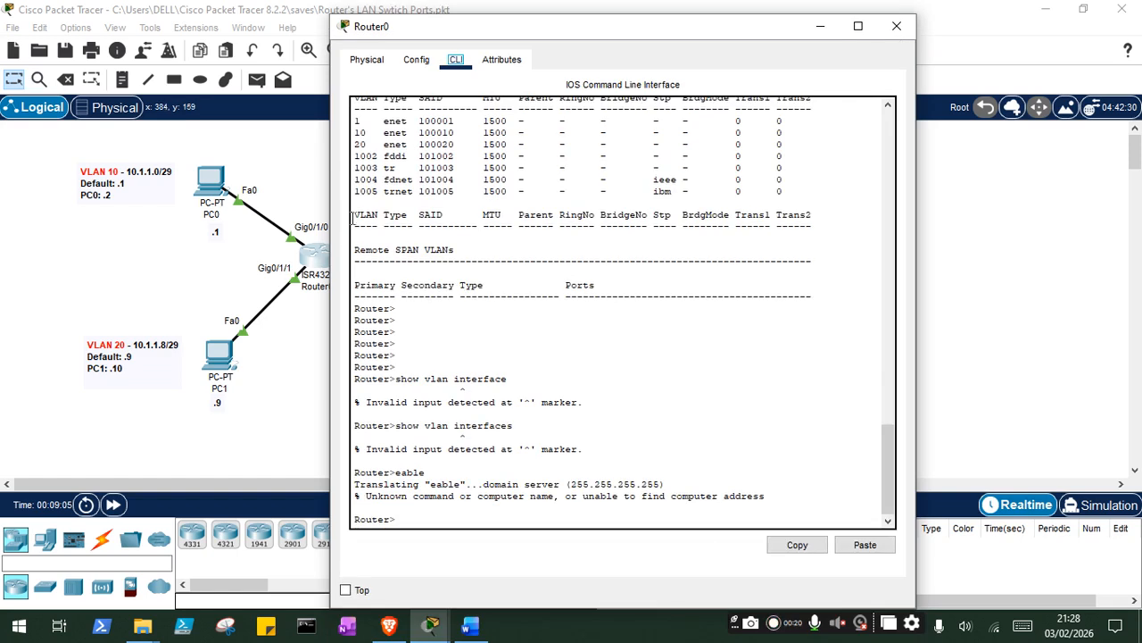
click(416, 60)
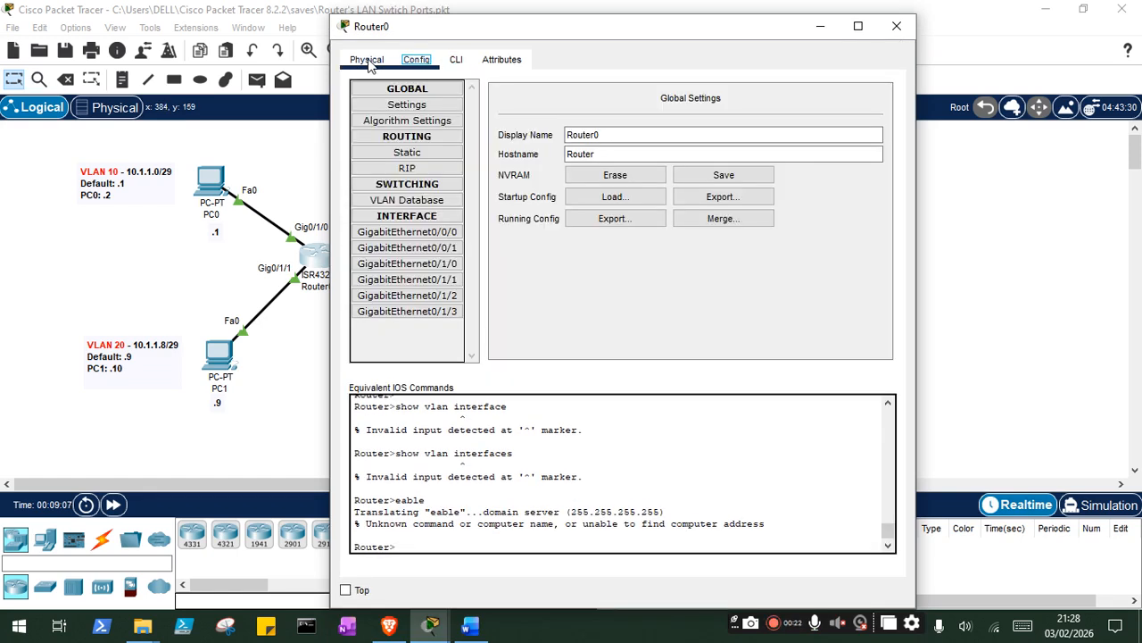
click(368, 60)
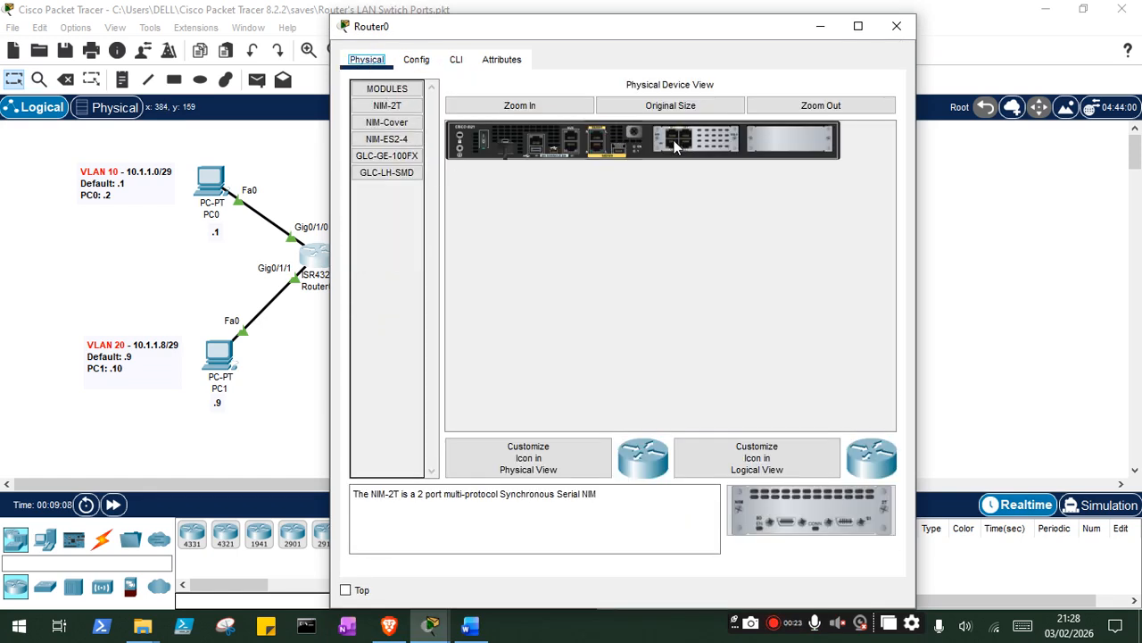
click(897, 26)
- Place an ISR4321 router below the existing link and fit its slots with an NIM-ES2-4 module and an NIM-Cover
click(225, 536)
click(416, 350)
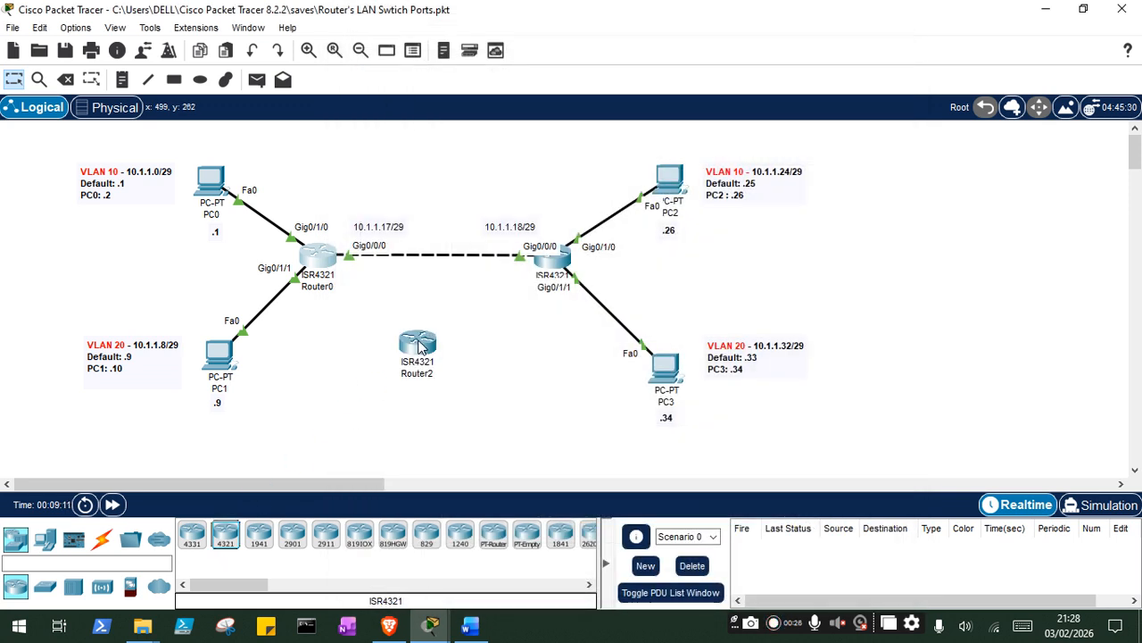
click(414, 366)
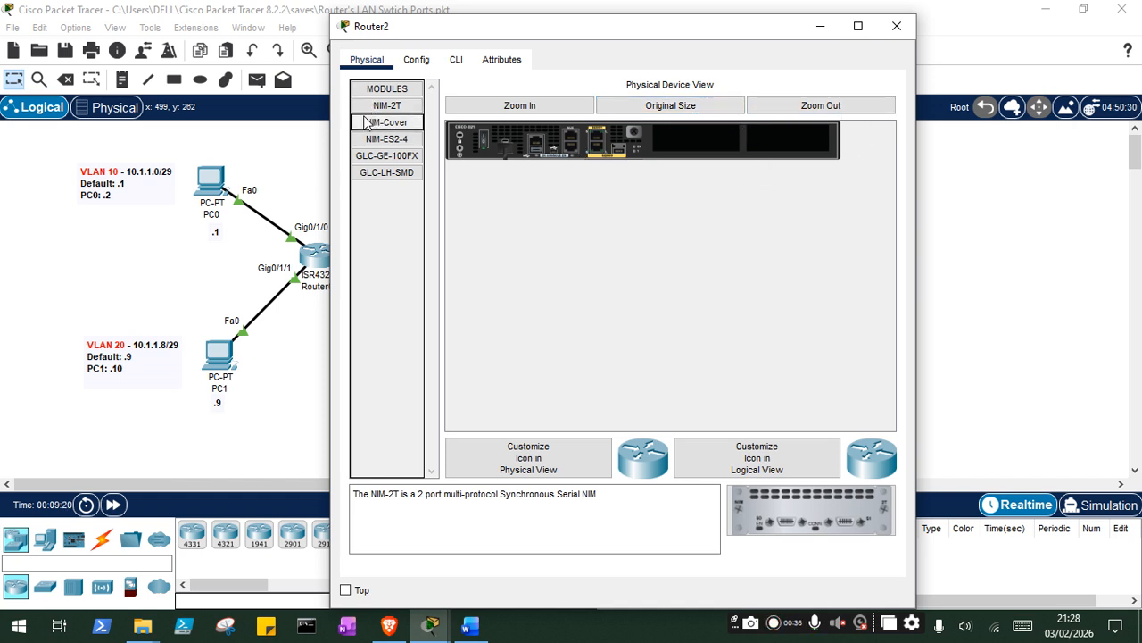
drag(386, 139, 651, 139)
click(730, 274)
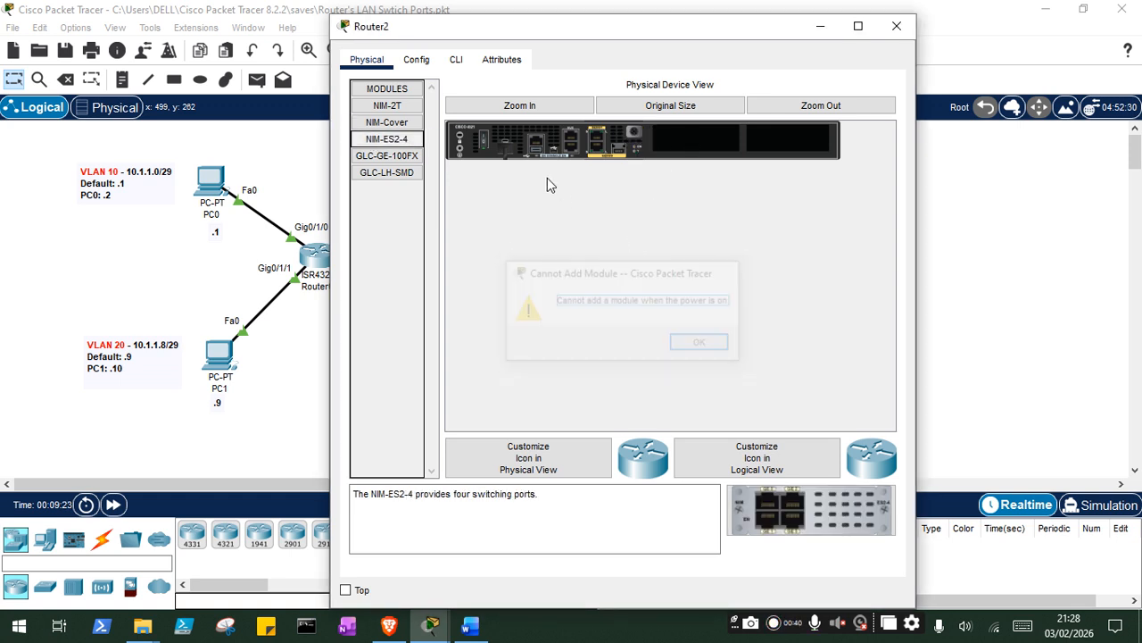
drag(386, 140, 678, 141)
drag(387, 123, 796, 143)
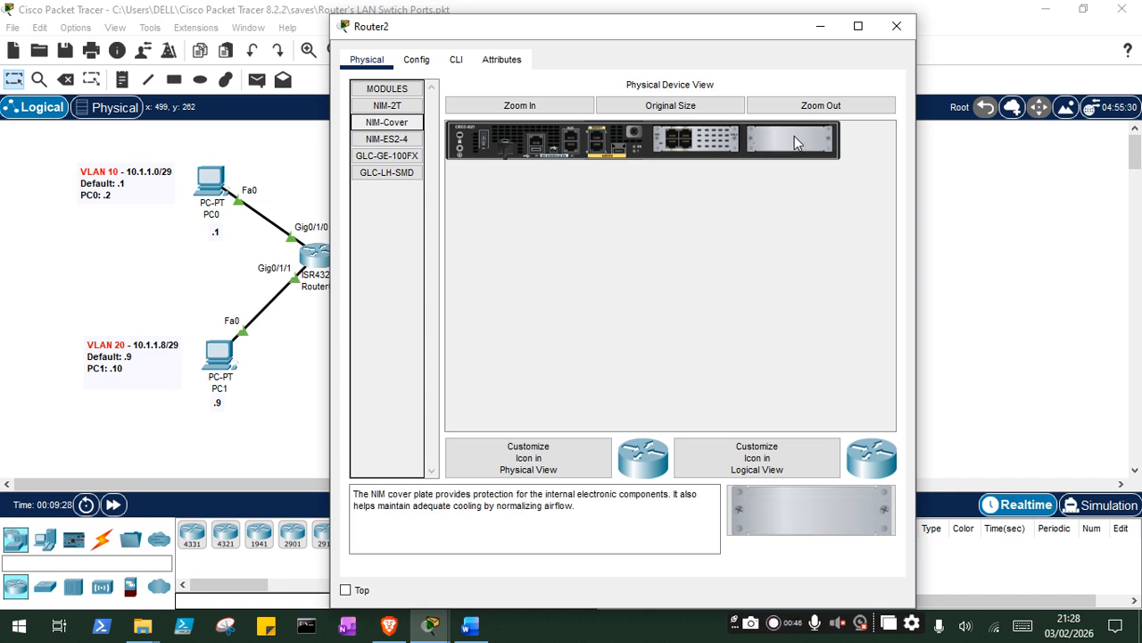
- Delete the extra ISR4321 router from the workspace
click(897, 31)
key(Delete)
key(Return)
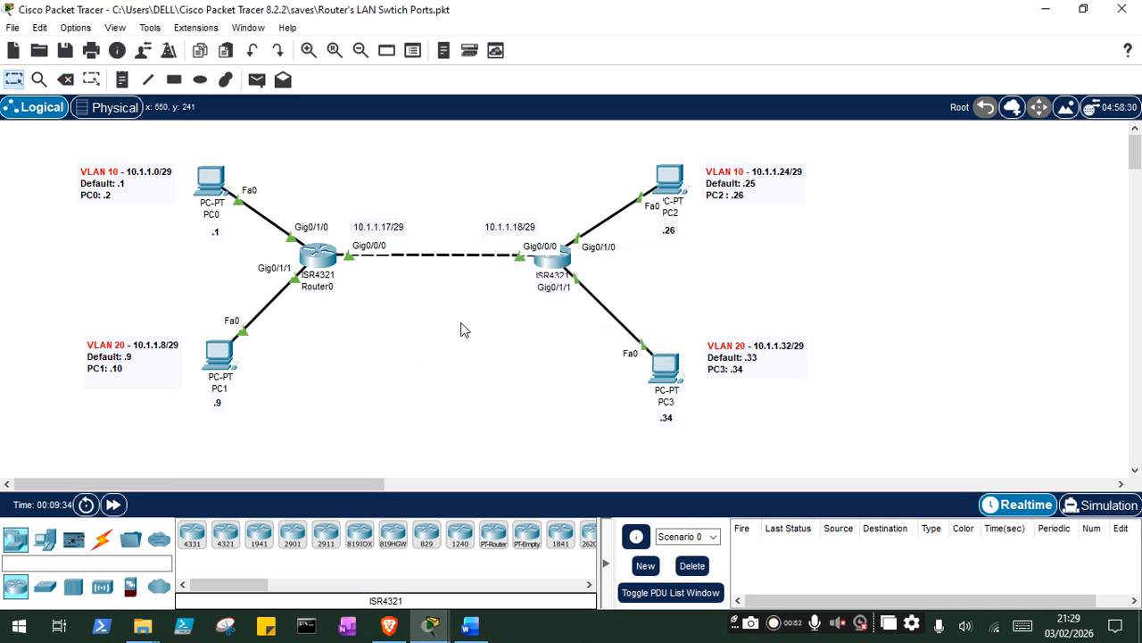
- Examine the physical chassis modules of Router0 and of Router1, the router at the other end of the link
click(337, 256)
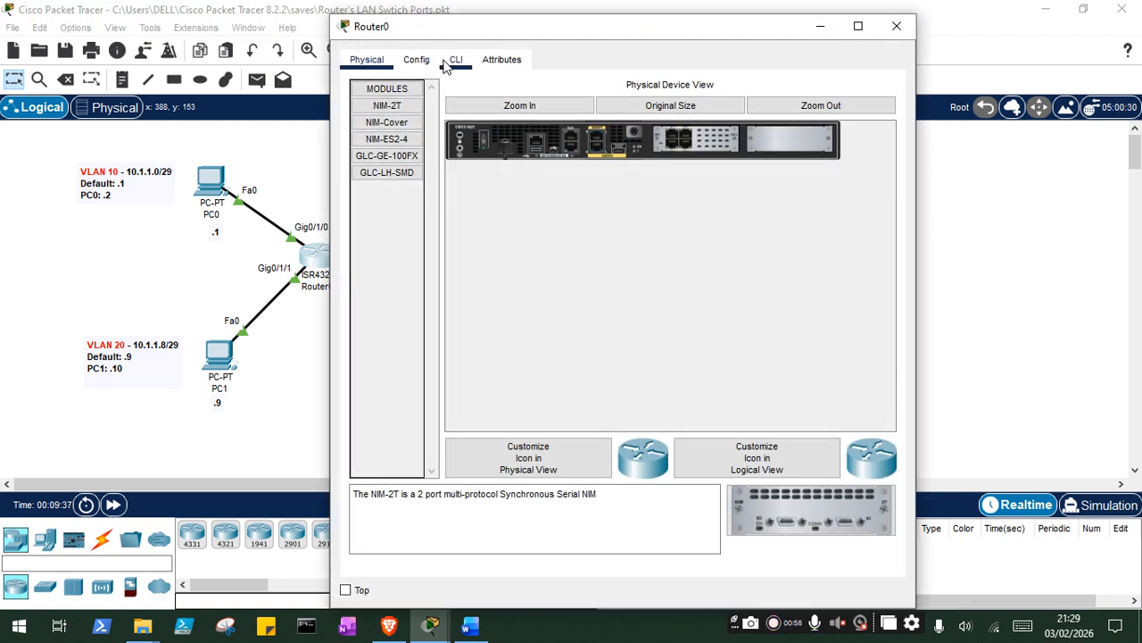
click(895, 30)
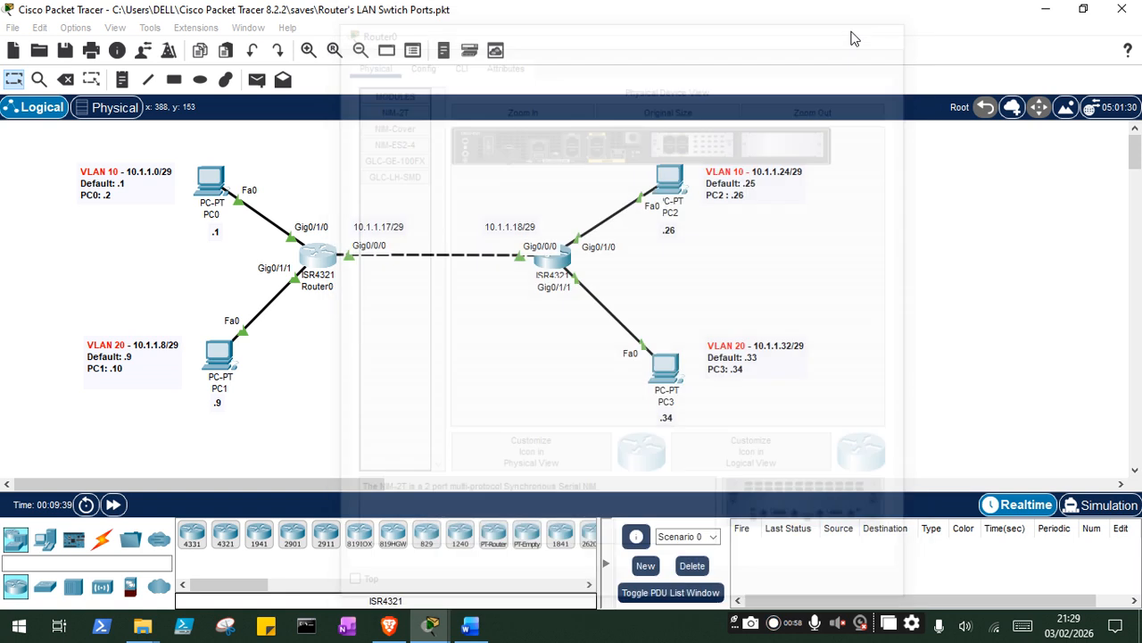
double_click(533, 269)
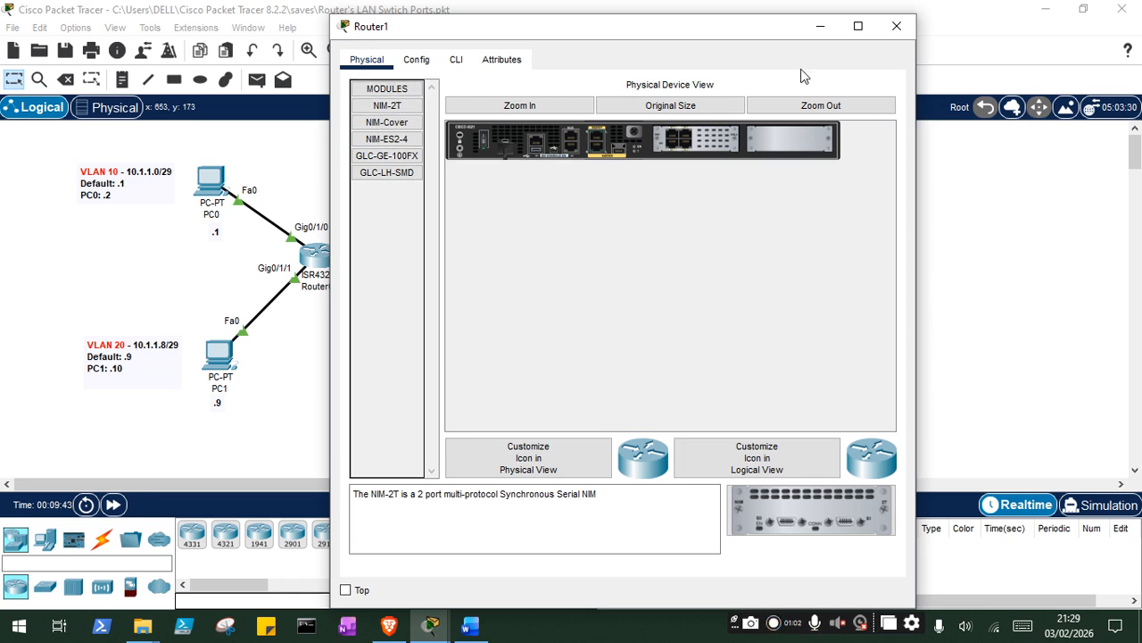
click(895, 34)
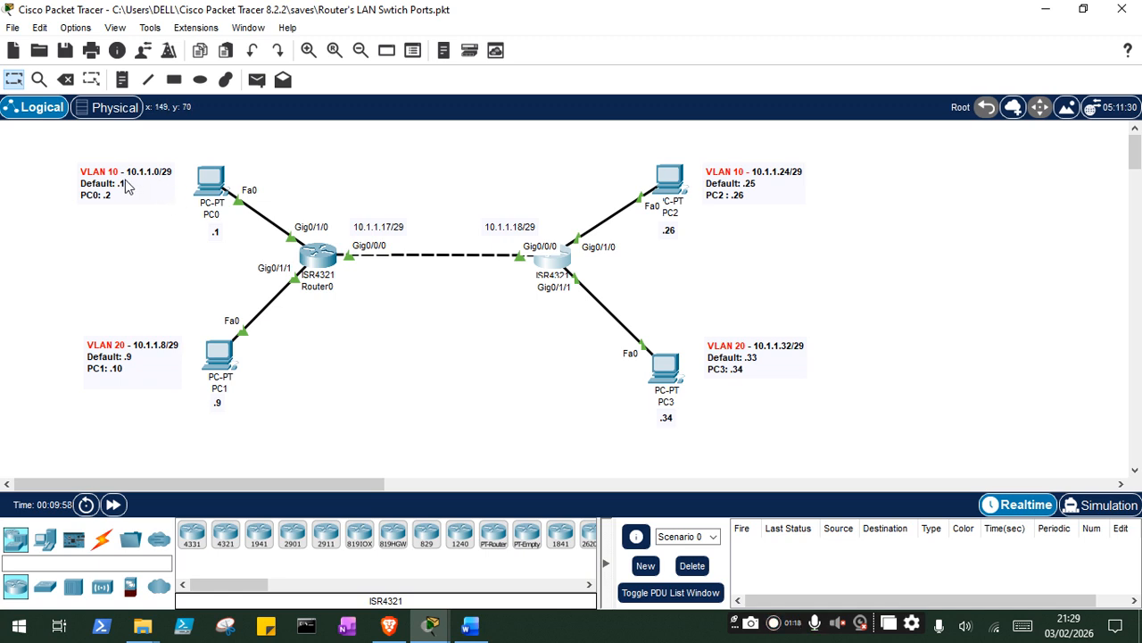
text(.1)
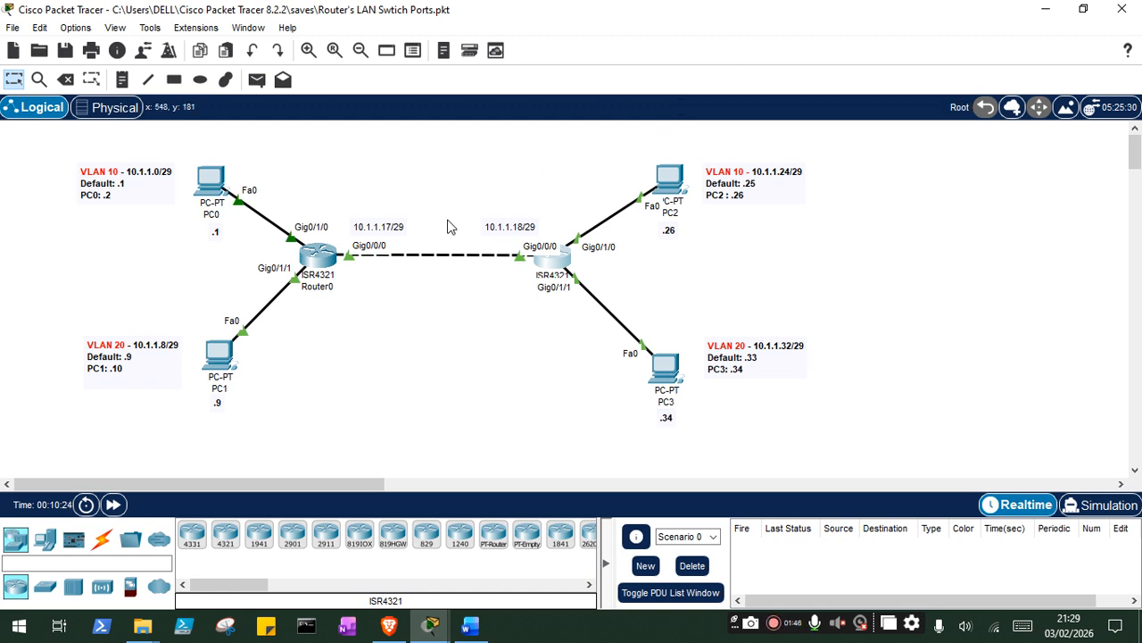
mouse_move(215, 185)
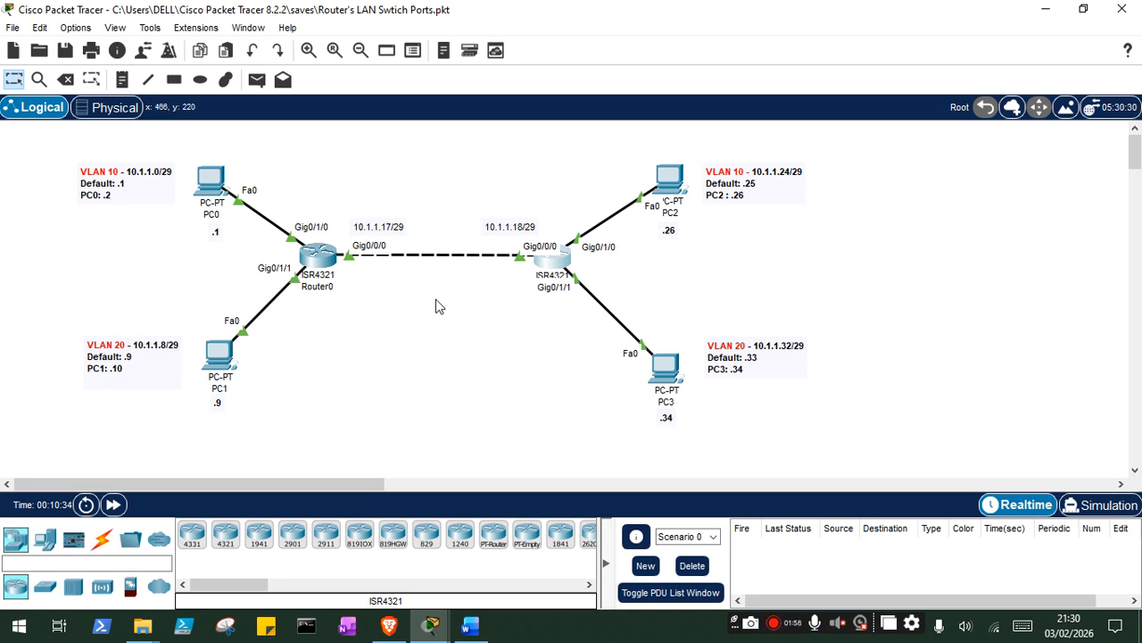
double_click(115, 183)
click(322, 145)
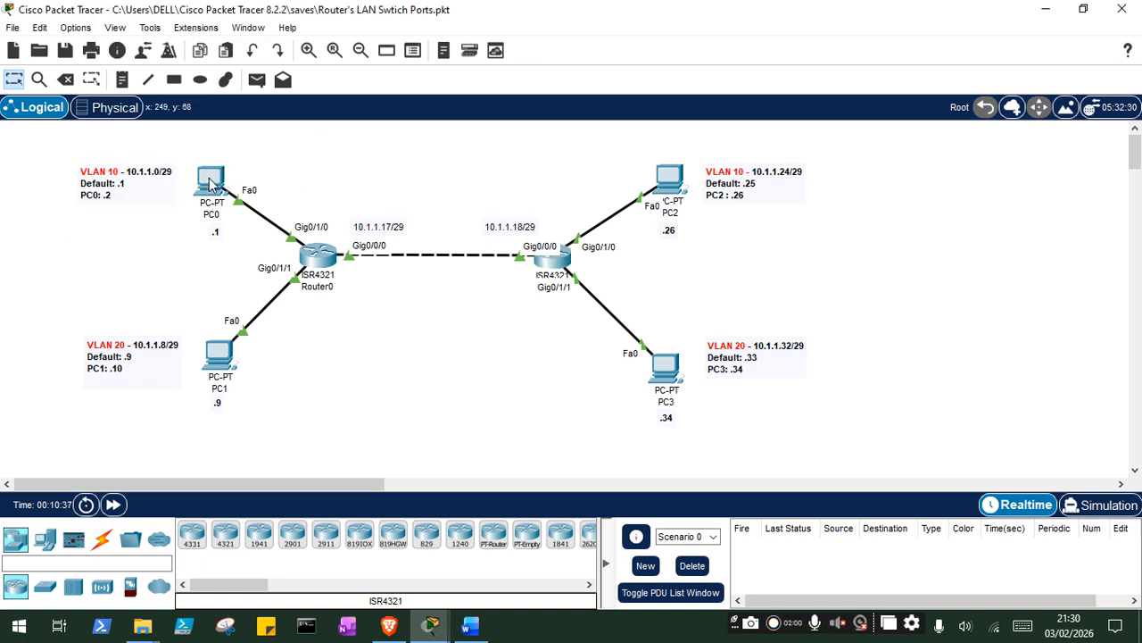
- Ping 10.1.1.24 from PC0's command prompt, keeping the topology in view
click(212, 183)
drag(504, 34, 882, 29)
scroll(821, 495, down, 3)
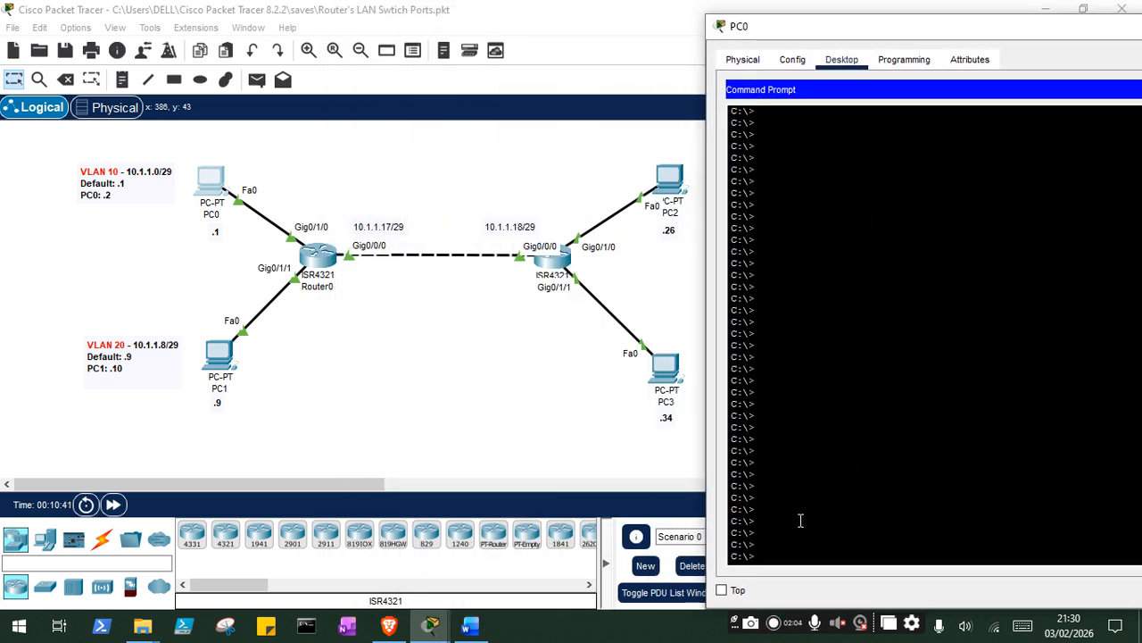
drag(857, 38, 968, 41)
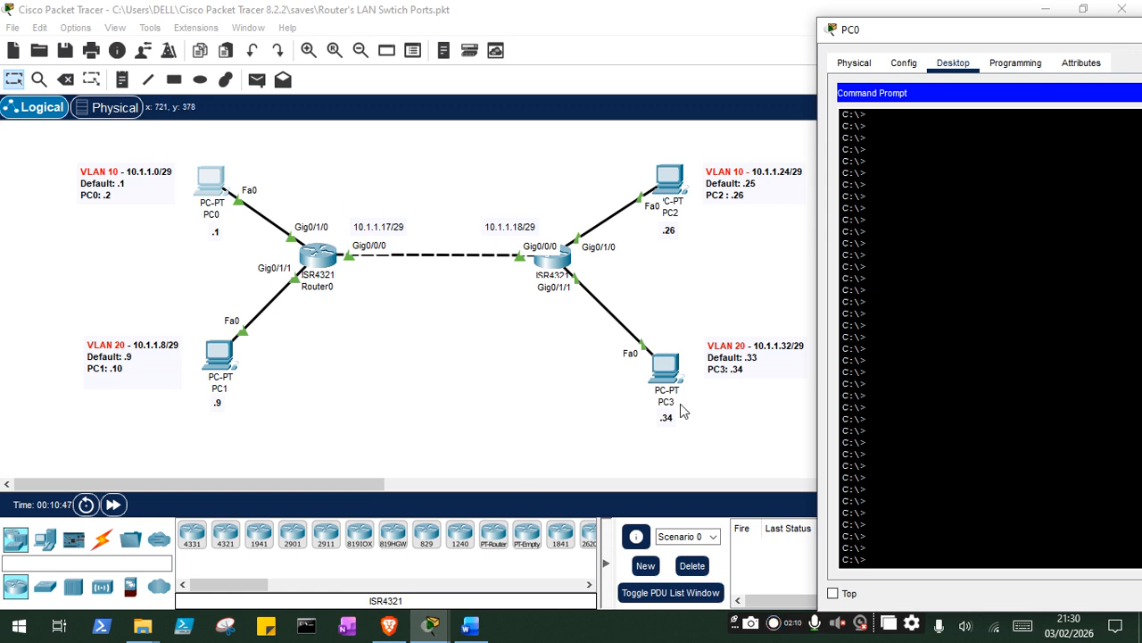
text(ng 10.1.1.24)
key(Return)
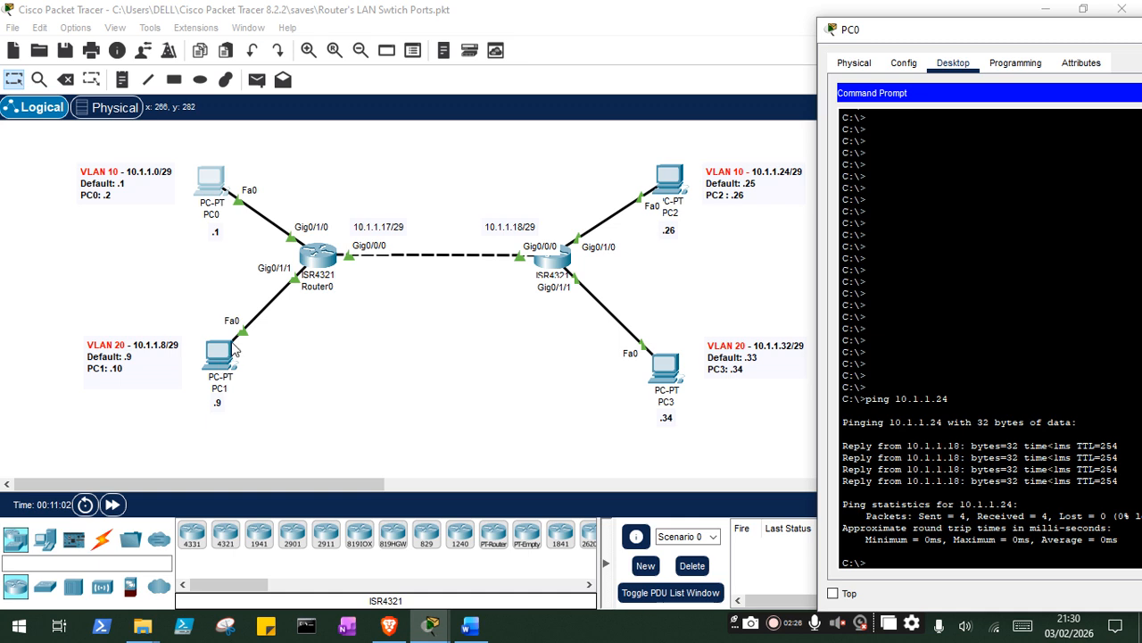
- Ping PC1 at 10.1.1.10 from PC0's command prompt and close PC0's window
key(Return)
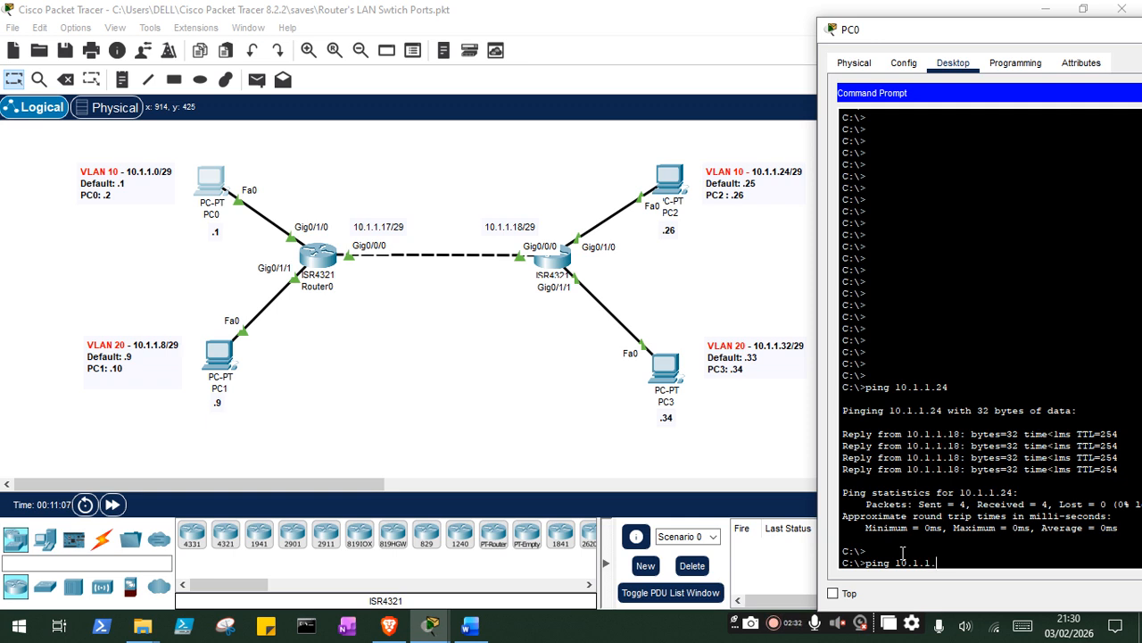
text(ping 10.1.1.10)
key(Return)
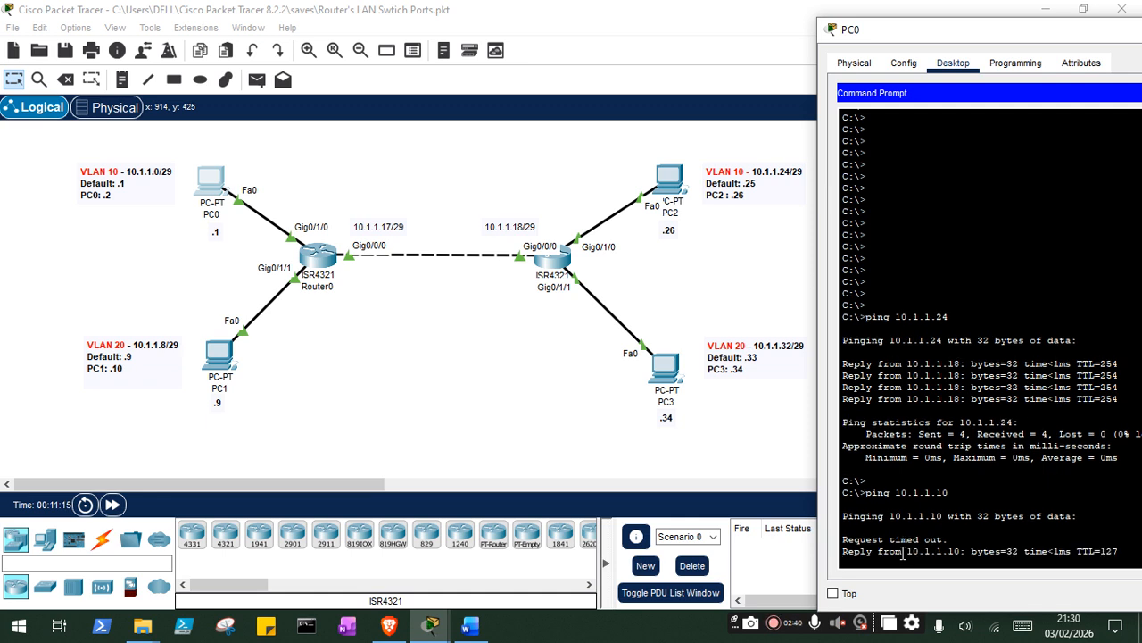
drag(1003, 27, 403, 34)
click(785, 36)
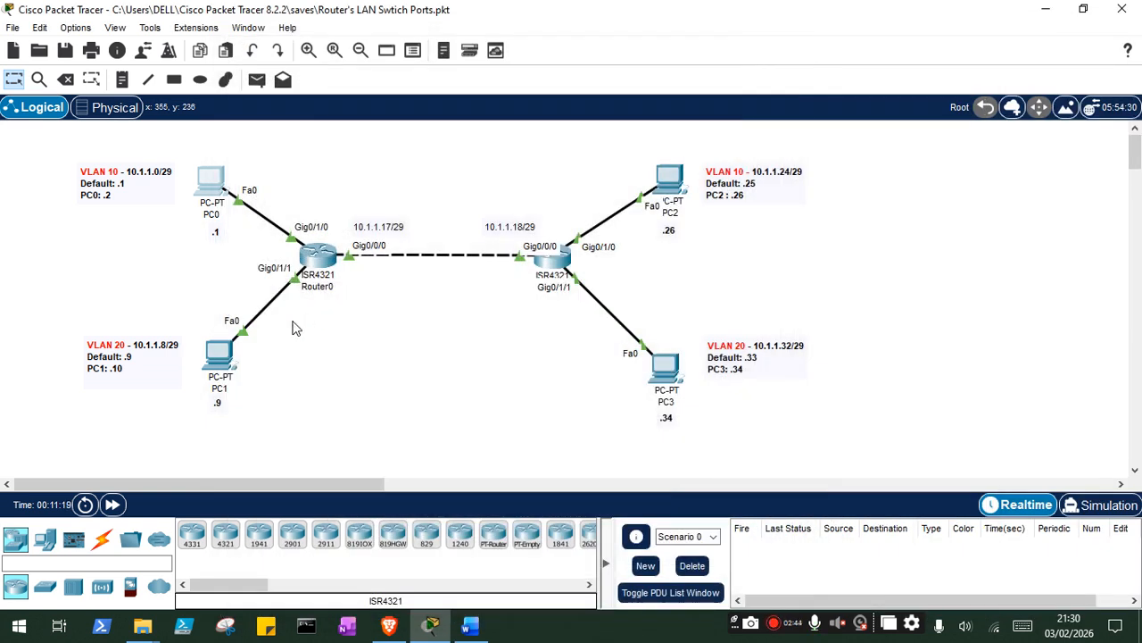
- Check the IP configuration of PC0(1) in the second topology further down the workspace
scroll(281, 326, down, 2)
scroll(280, 327, up, 3)
scroll(277, 328, down, 1)
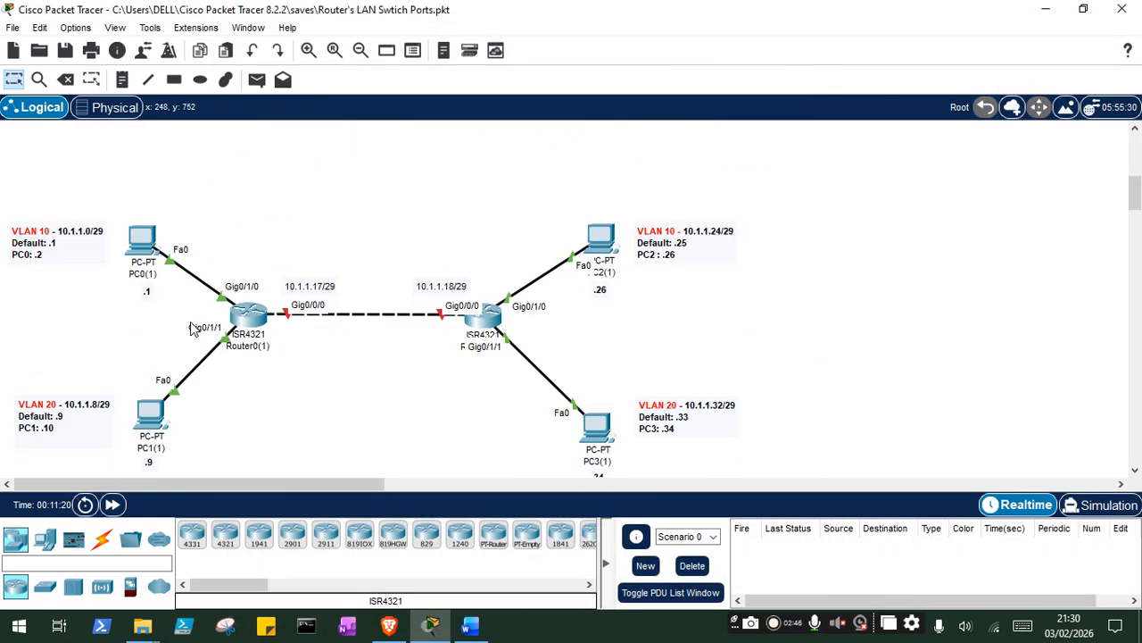
scroll(166, 304, down, 1)
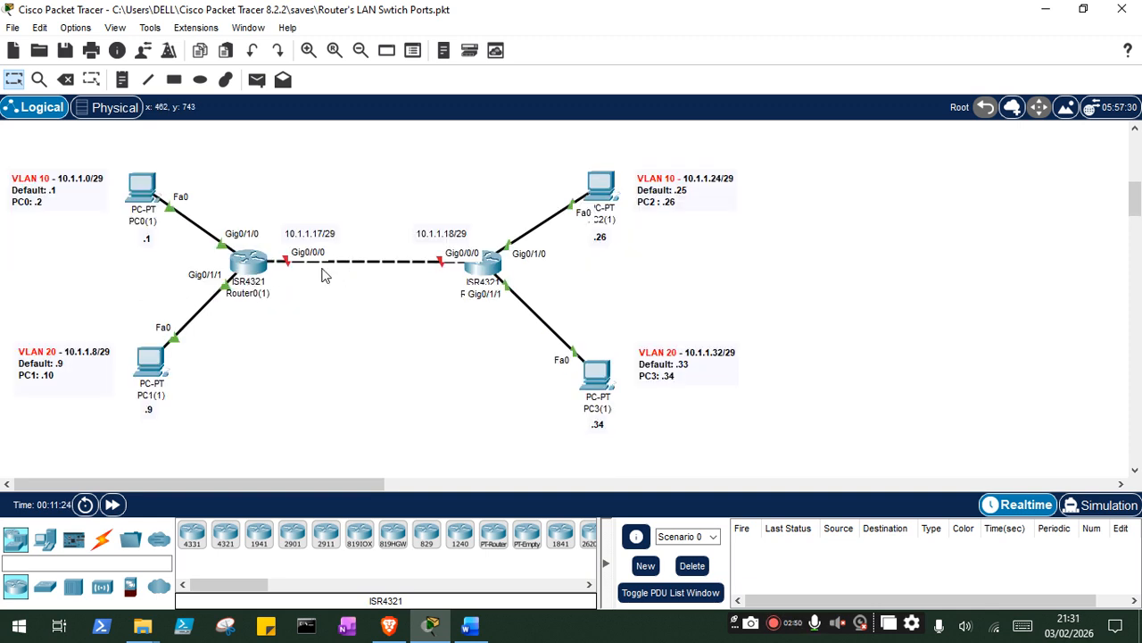
click(140, 190)
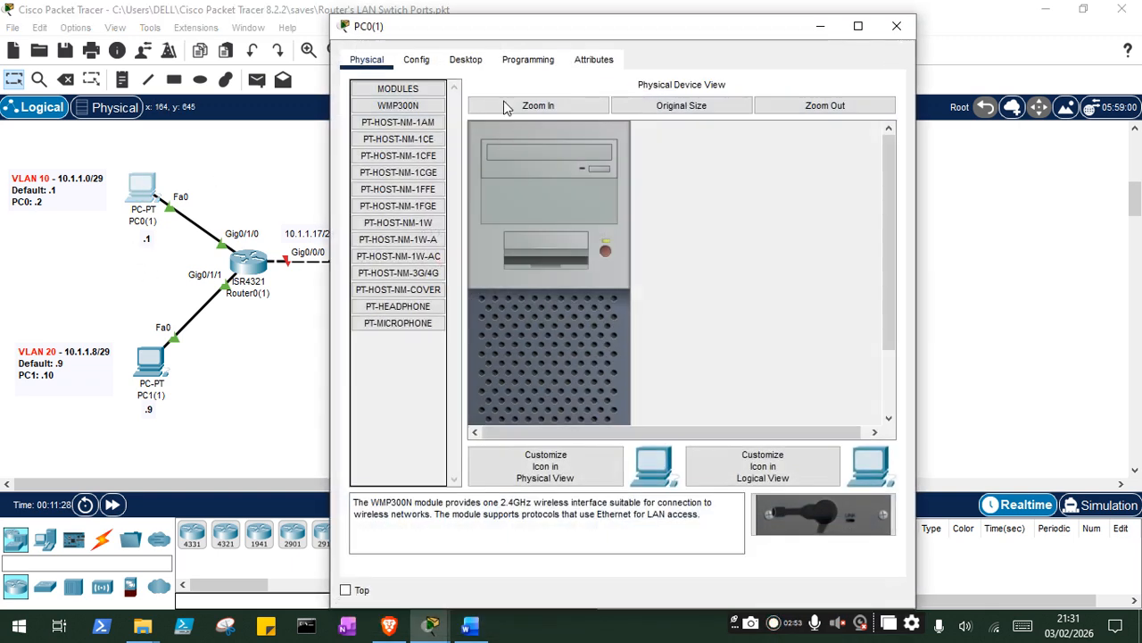
click(427, 65)
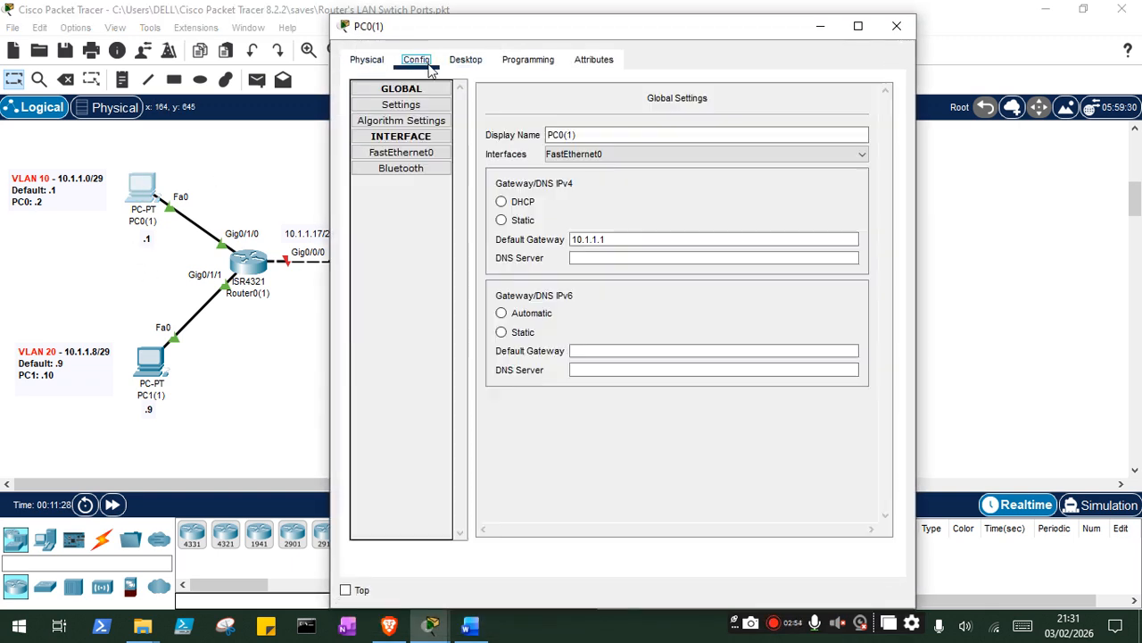
click(465, 59)
click(445, 129)
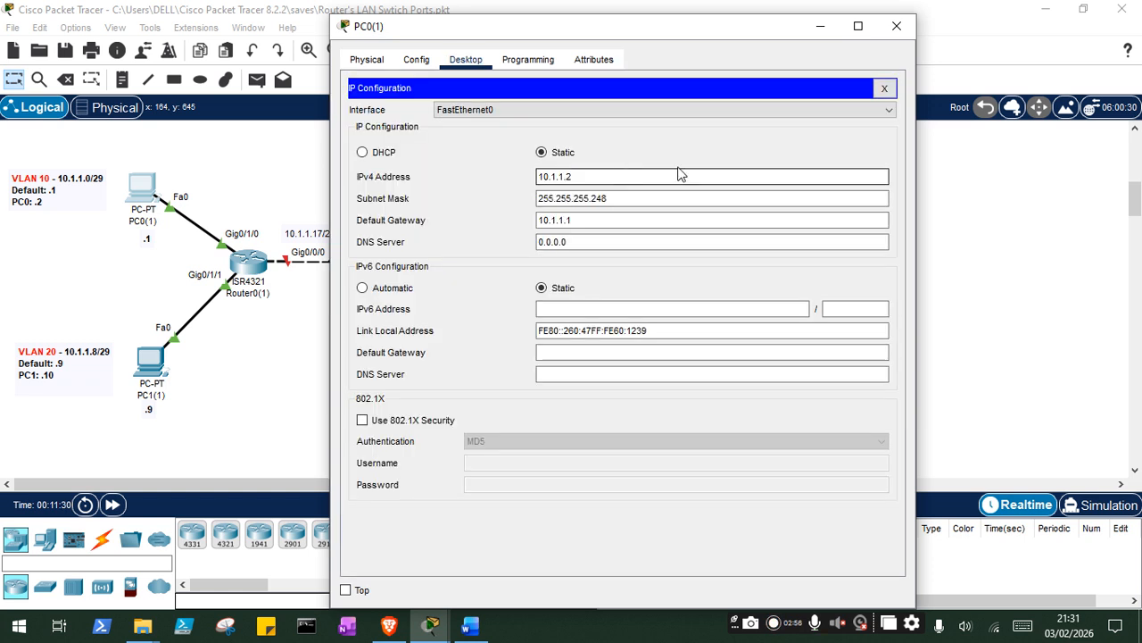
click(897, 26)
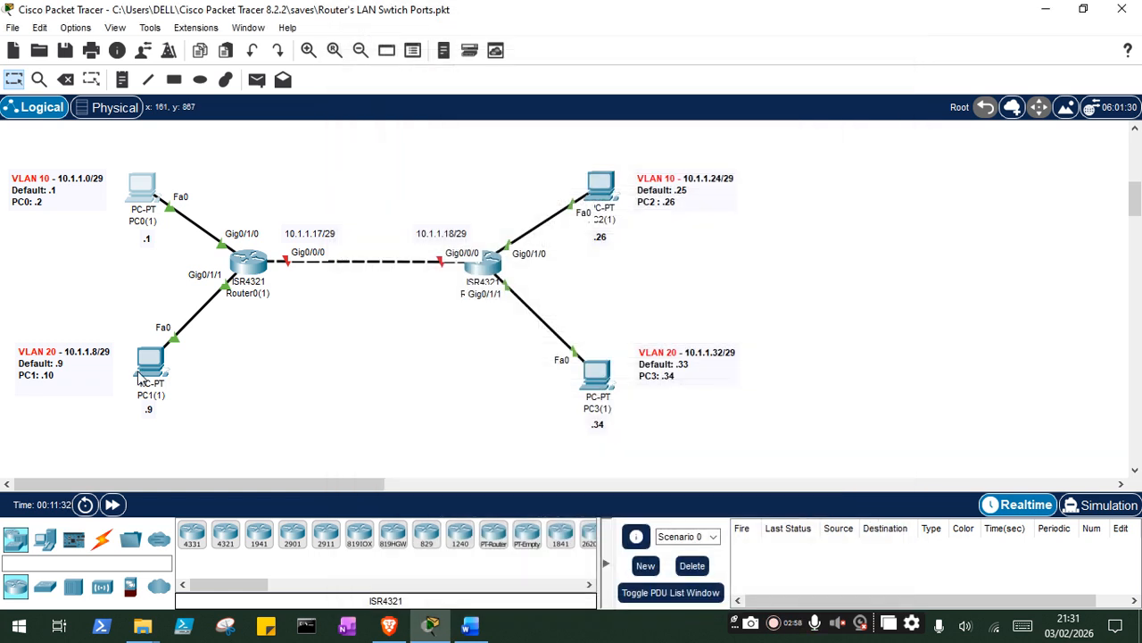
- Check the IP configuration of PC1(1) in VLAN 20
click(148, 365)
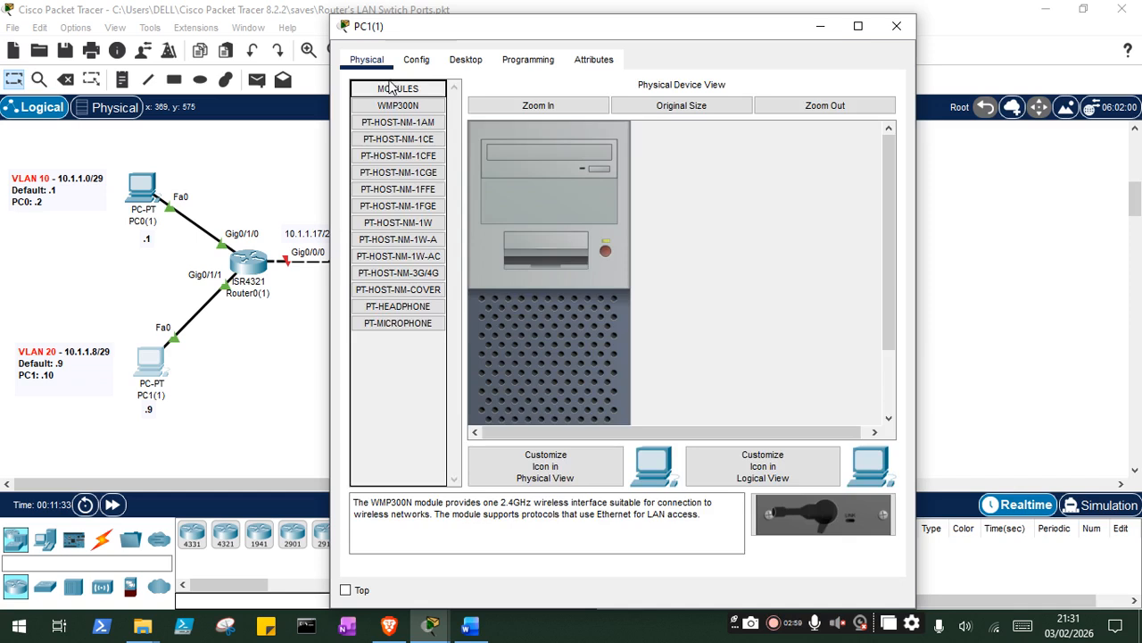
click(416, 59)
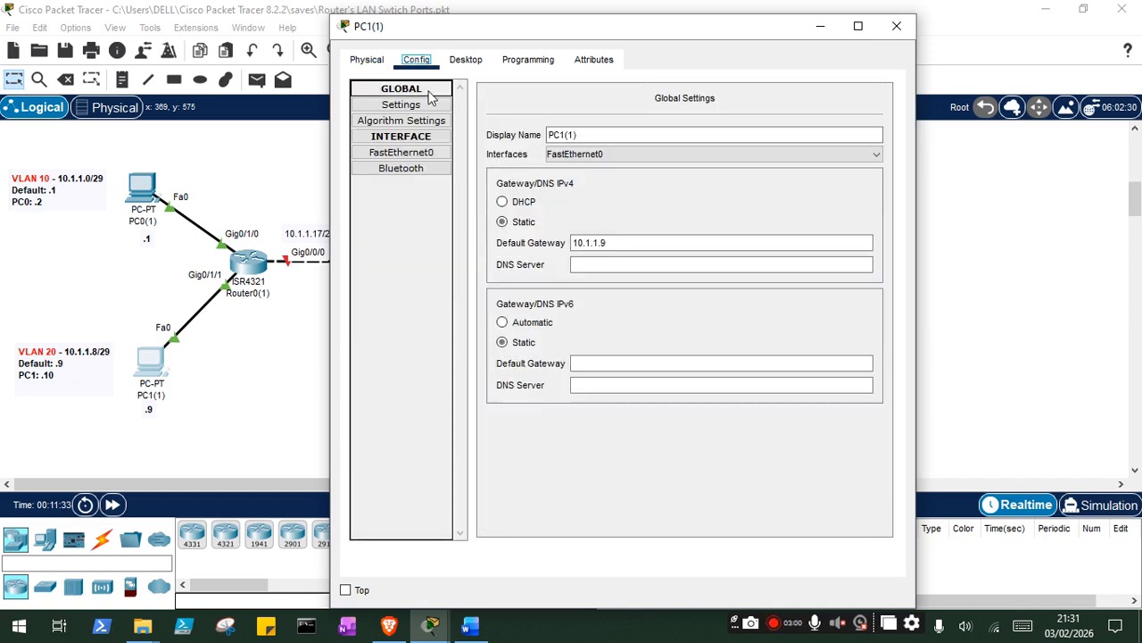
click(455, 60)
click(446, 132)
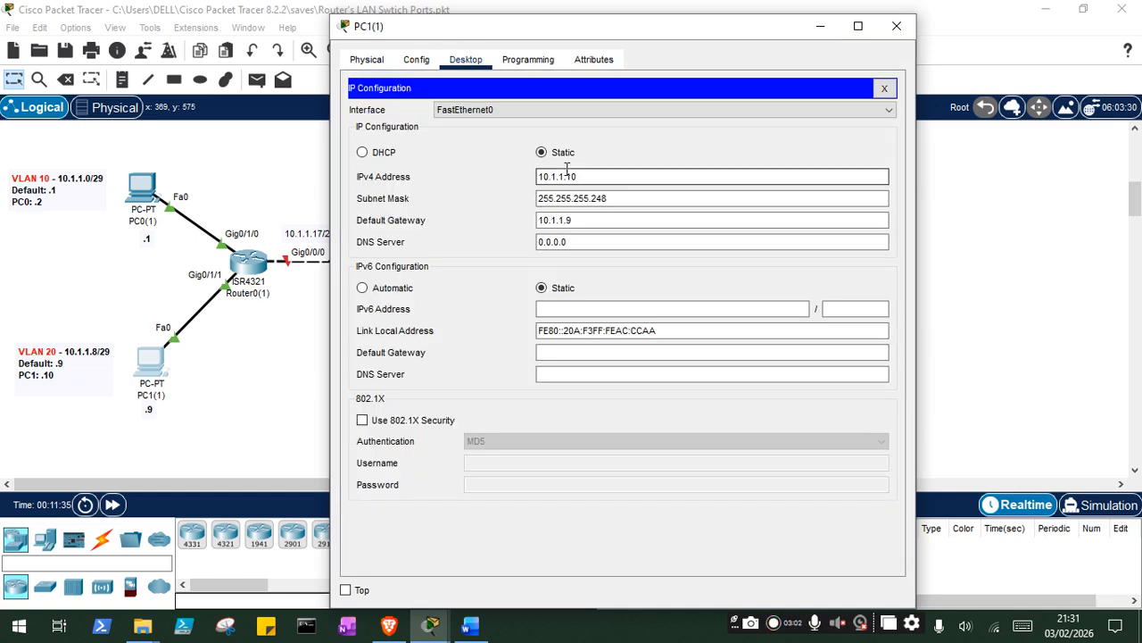
click(897, 26)
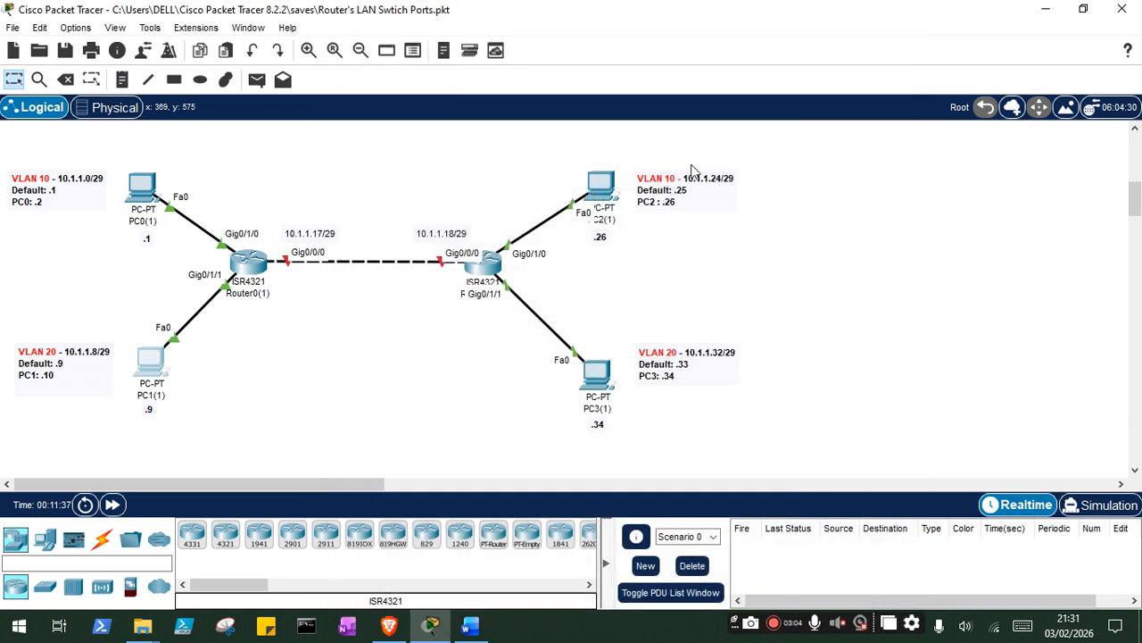
- Check the IP configuration of PC2(1) in VLAN 10
click(600, 186)
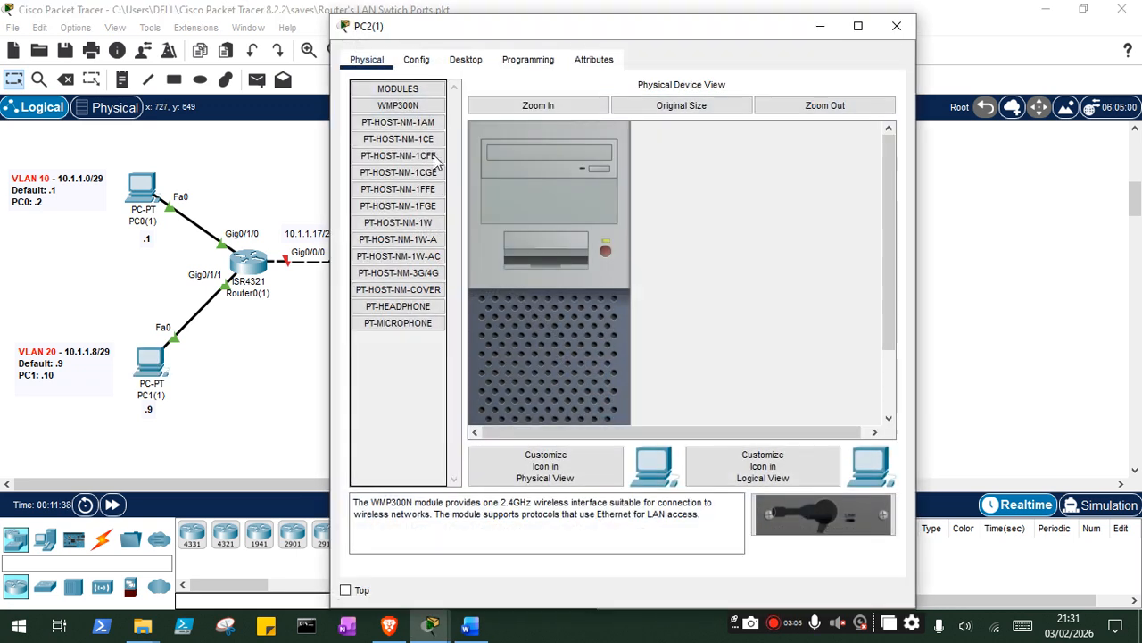
click(416, 59)
click(467, 62)
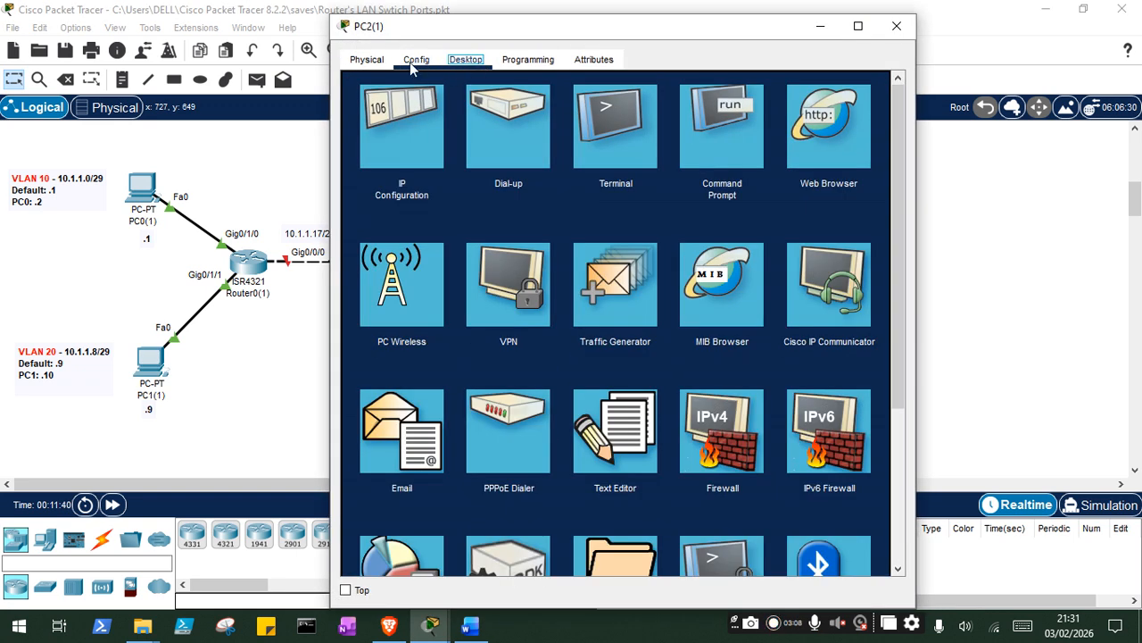
click(401, 125)
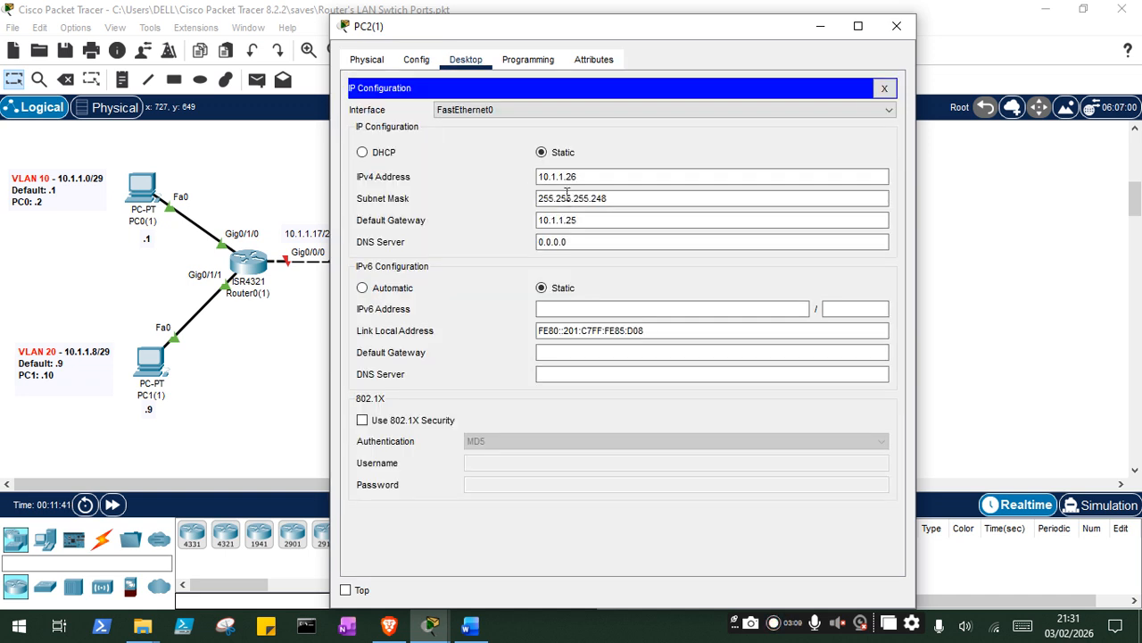
click(896, 26)
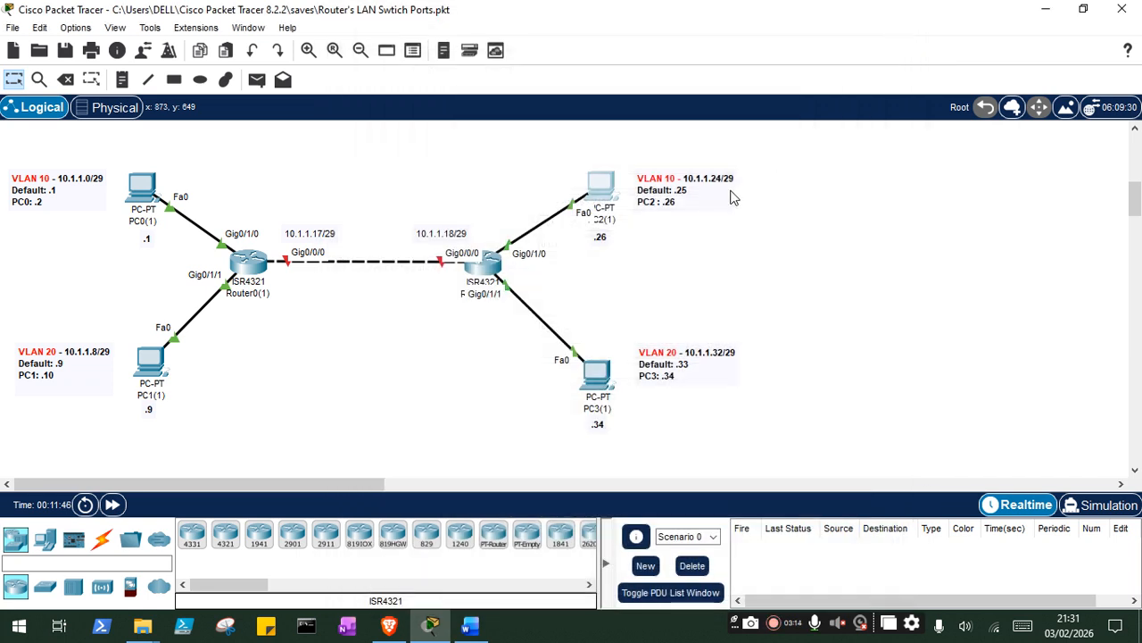
- Check the IP configuration of PC3(1) in VLAN 20
click(591, 367)
click(416, 94)
click(466, 94)
click(416, 253)
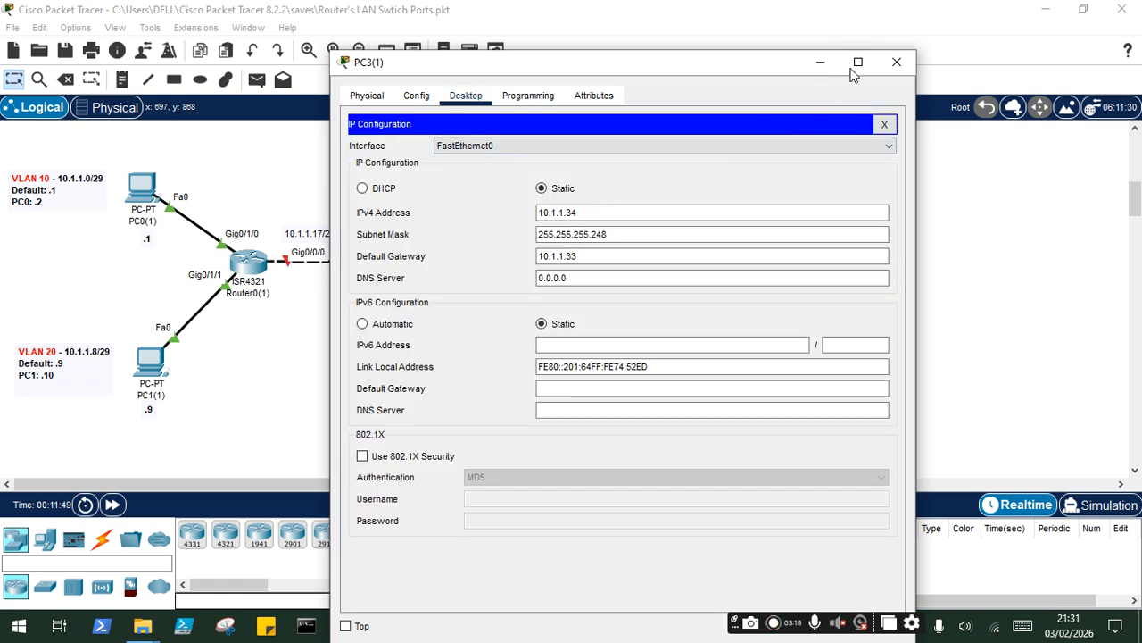
click(896, 61)
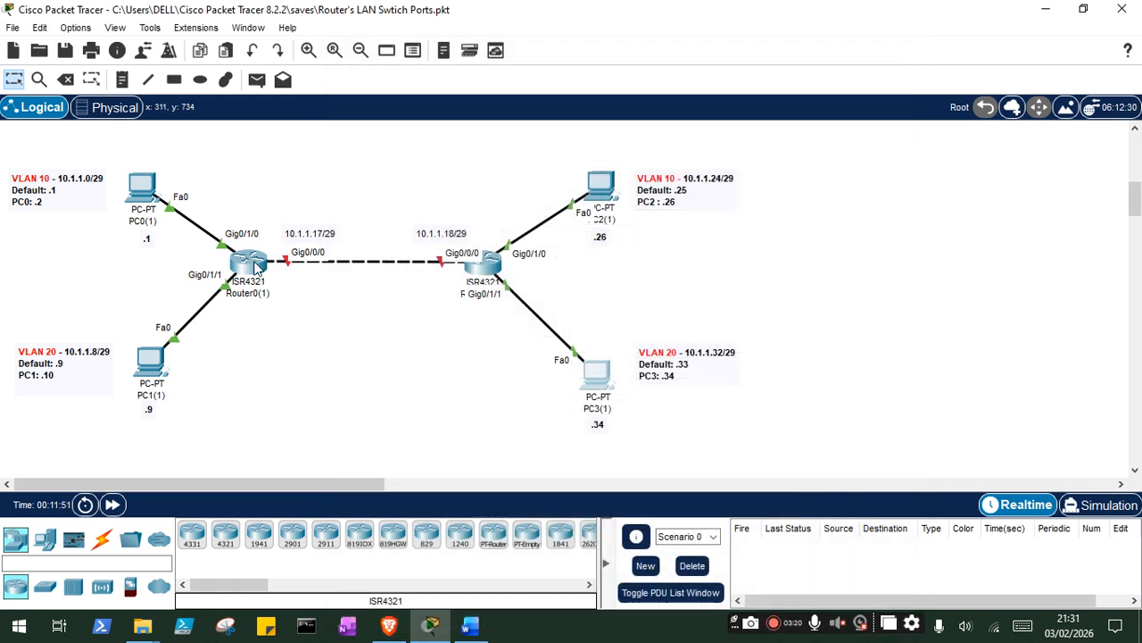
- Open the command line of Router0(1) and enter privileged EXEC mode with enable
click(256, 266)
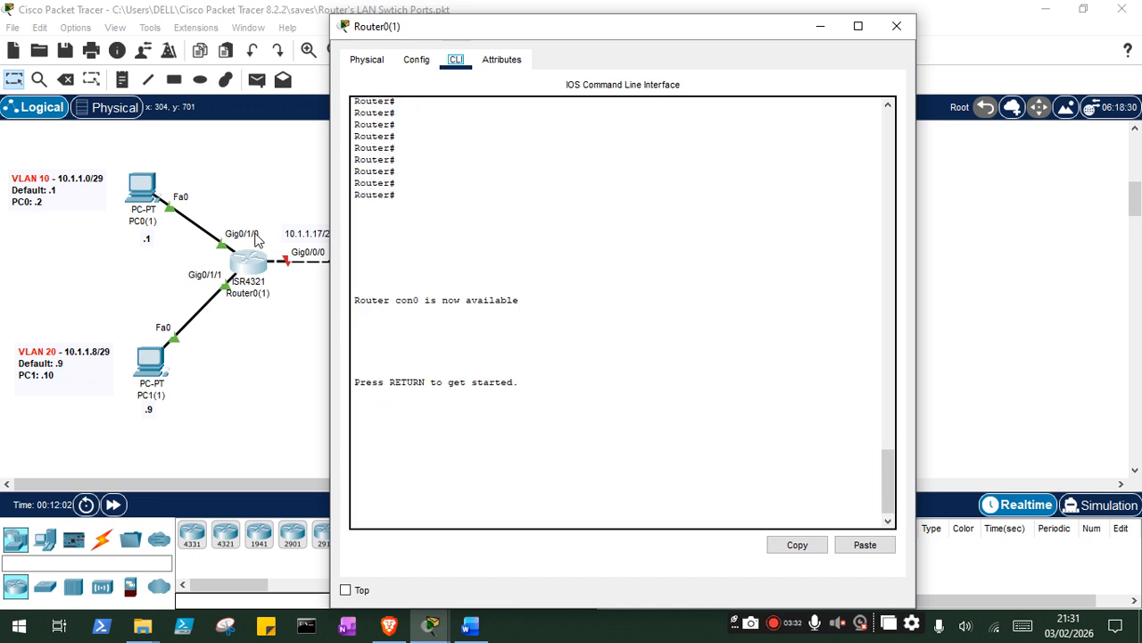
click(405, 460)
key(Return)
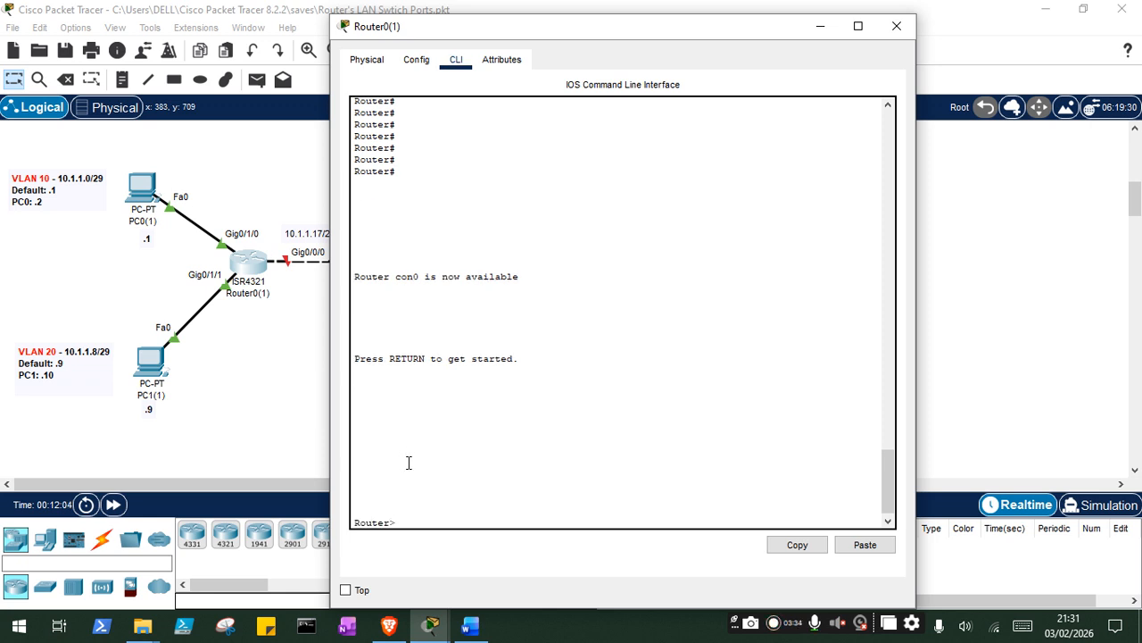
text(enable)
key(Return)
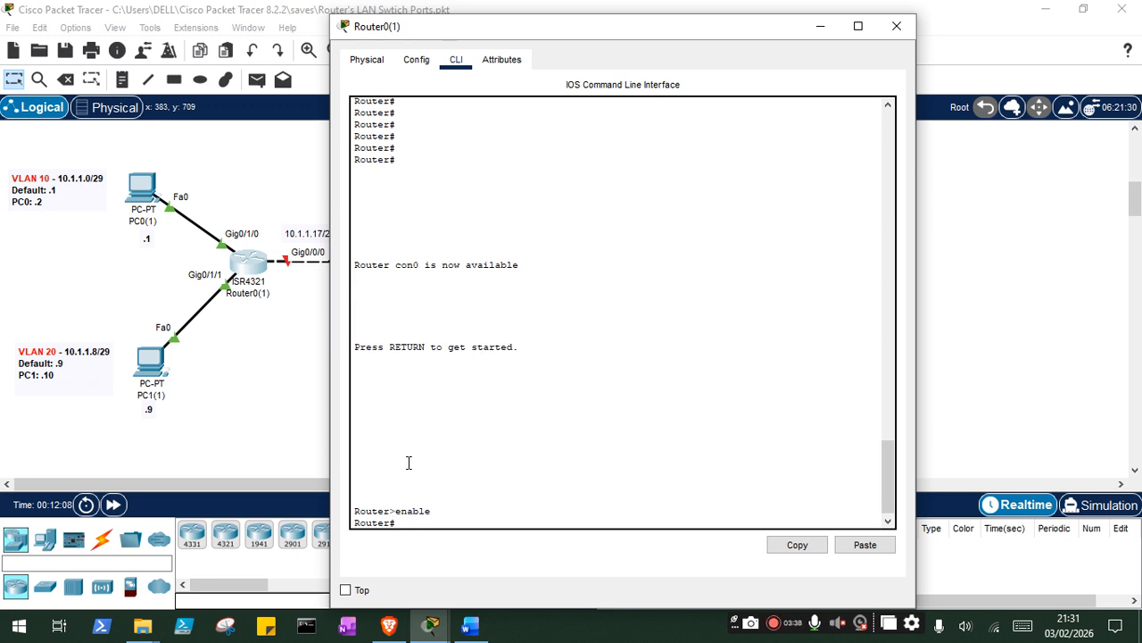
- Try to create VLAN 10 from privileged mode and from global configuration mode, and return to privileged mode
text(vlan 10)
key(Return)
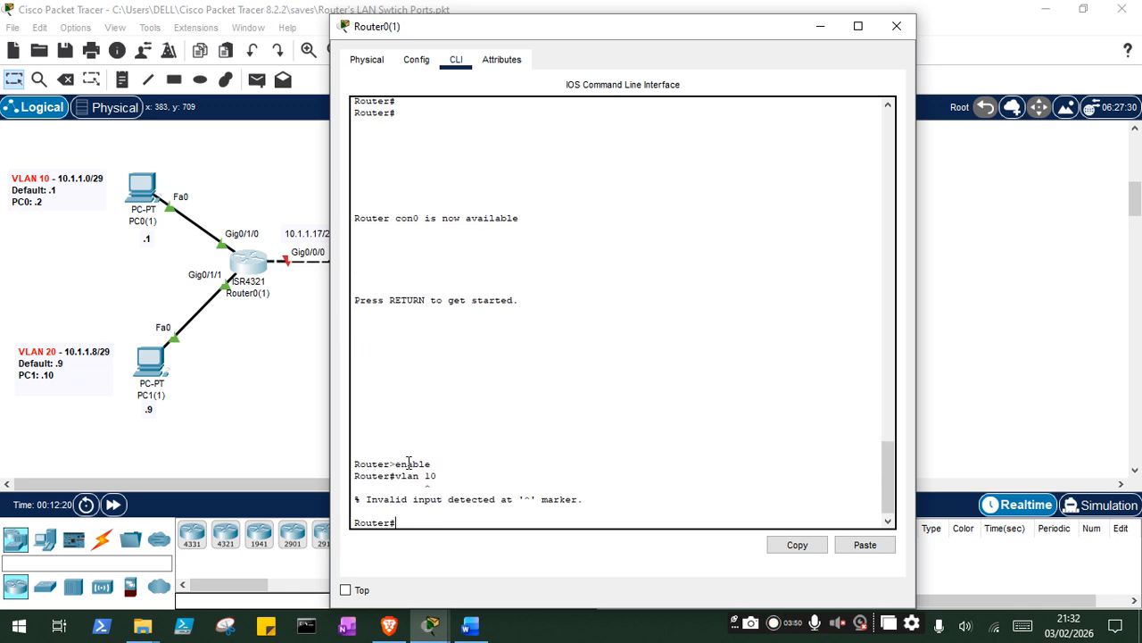
text(config term)
key(Return)
text(vlan 10)
key(Return)
text(exit)
key(Return)
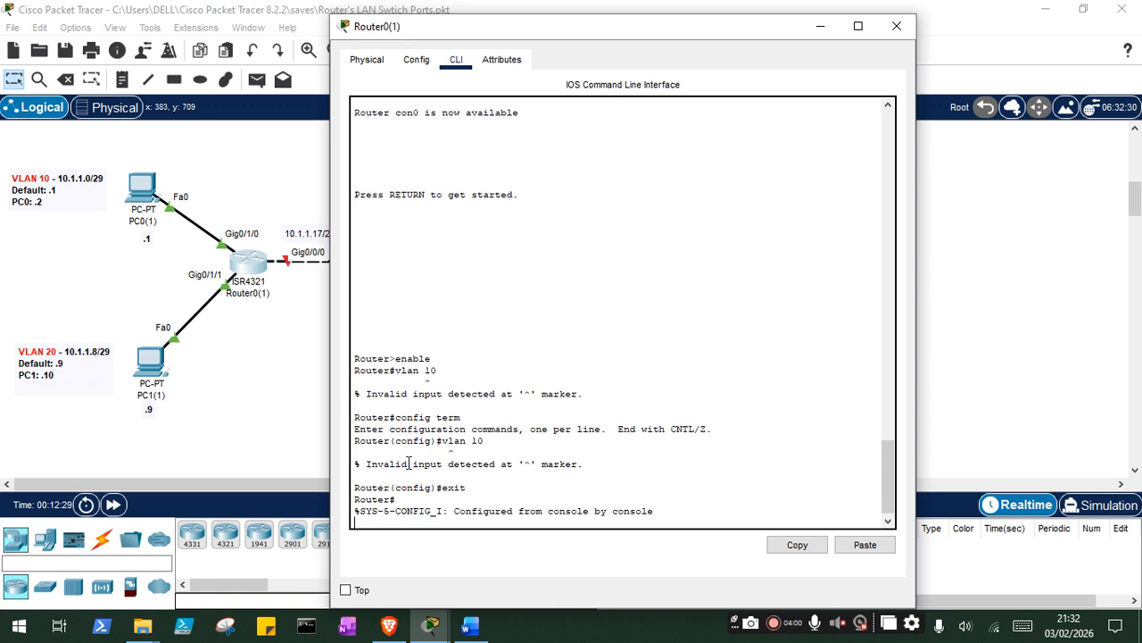
- Enter the VLAN database on Router0(1) and create VLAN 10
key(Return)
text(vlan)
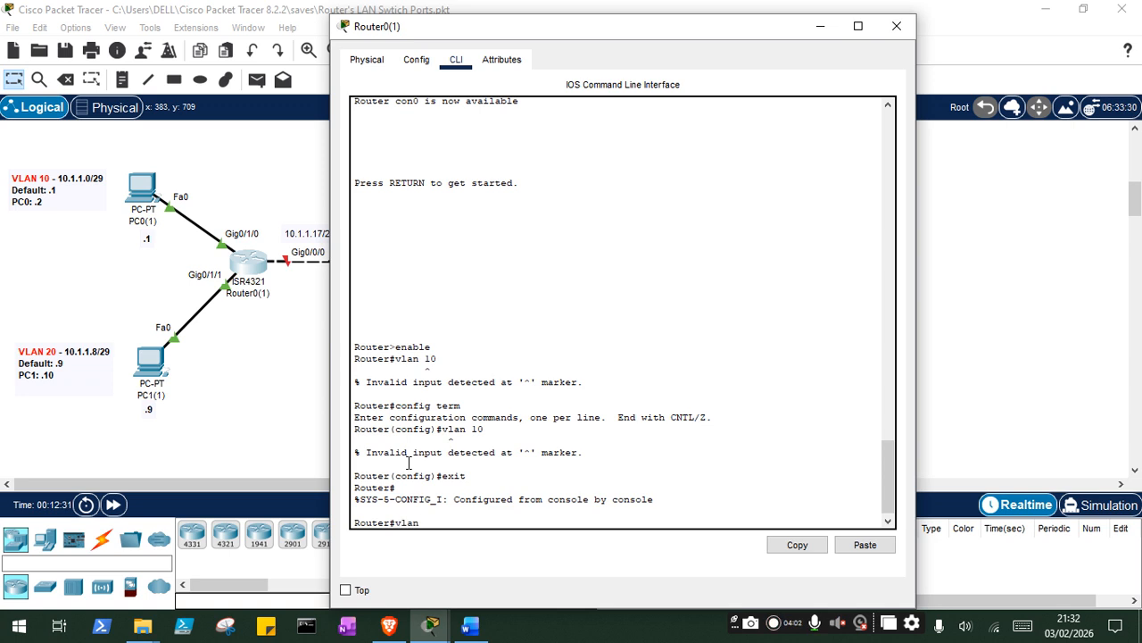
text( database)
key(Return)
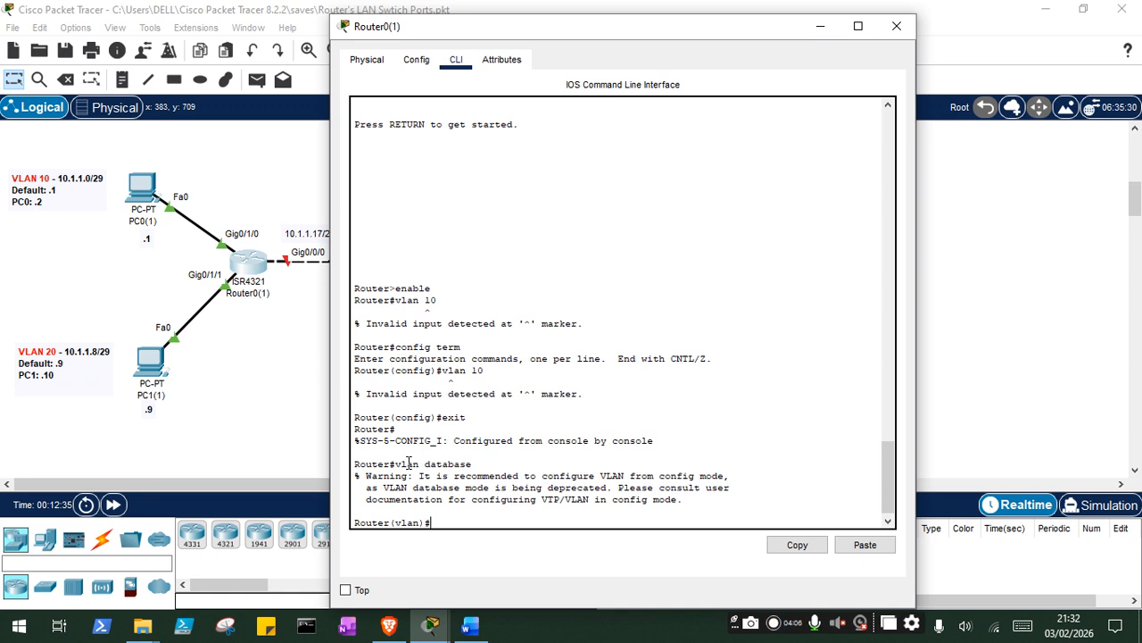
text(vlan 10)
key(Return)
- Create VLAN 20 in the VLAN database and exit to apply the changes
text(vlan 20)
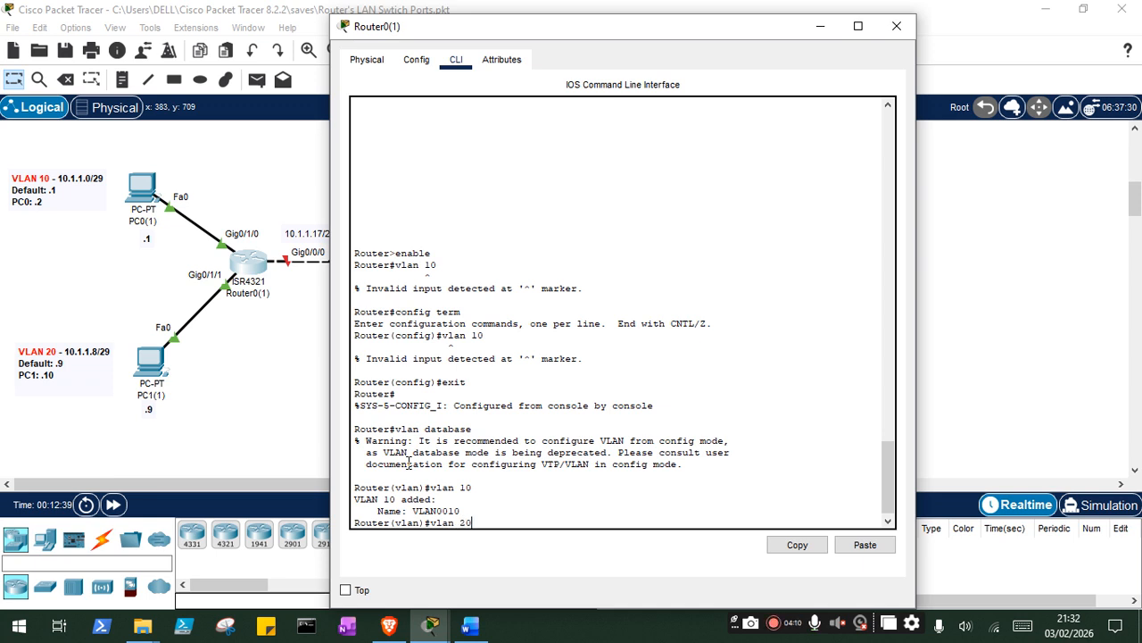
key(Return)
text(vlan)
key(BackSpace)
key(BackSpace)
key(BackSpace)
key(BackSpace)
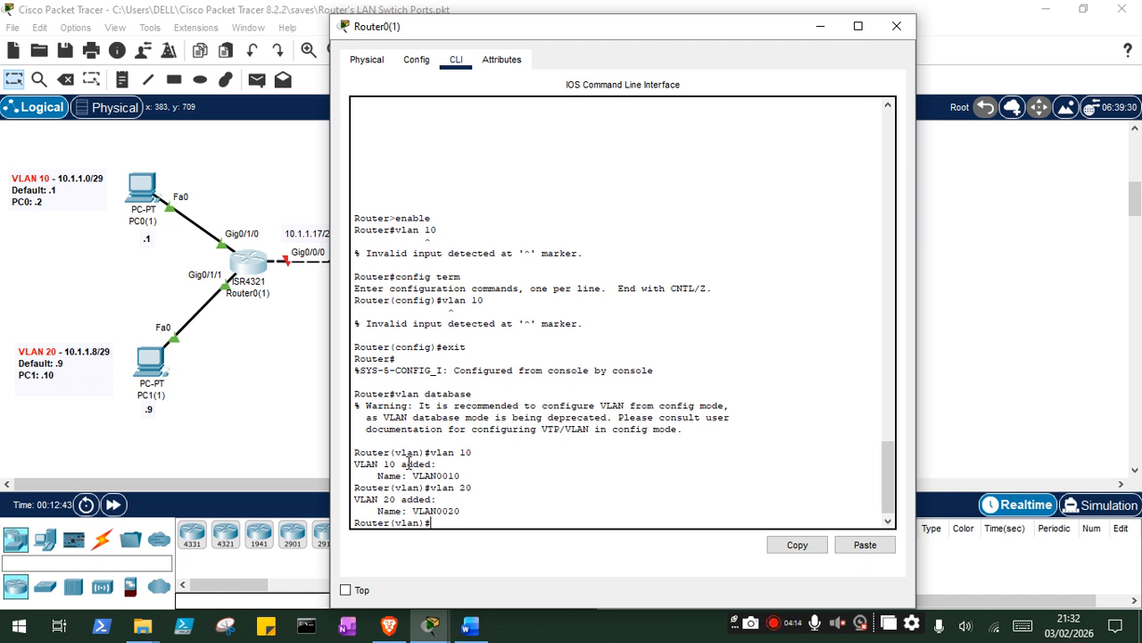
drag(566, 25, 723, 27)
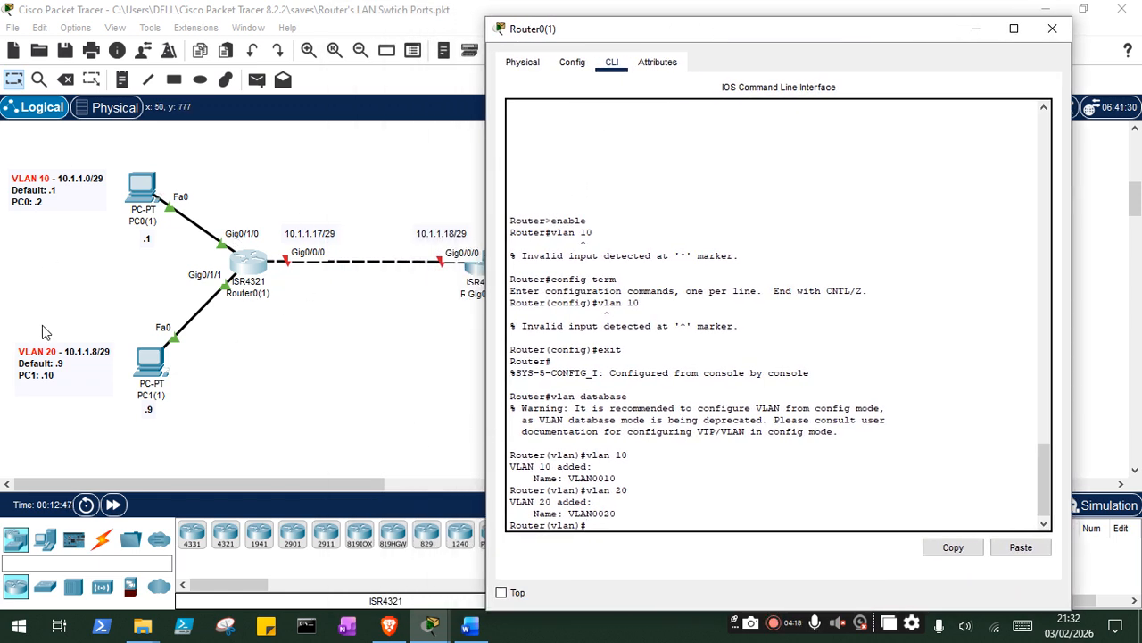
text(exit)
key(Return)
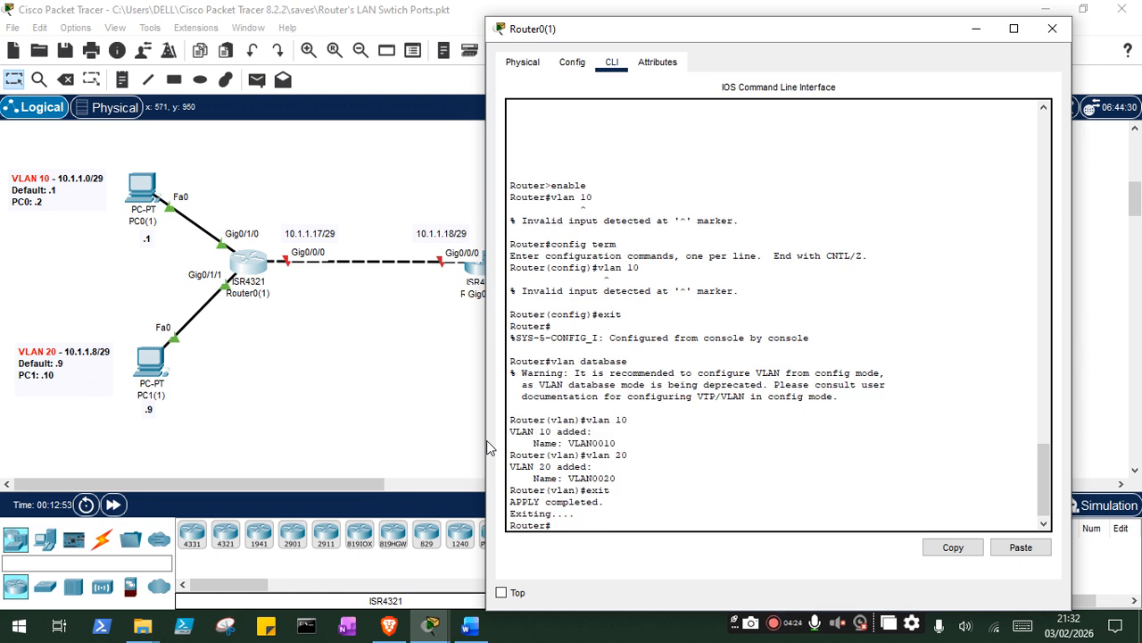
- List the VLANs and their port assignments on Router0(1) with show vlan
text(show vlan)
key(Return)
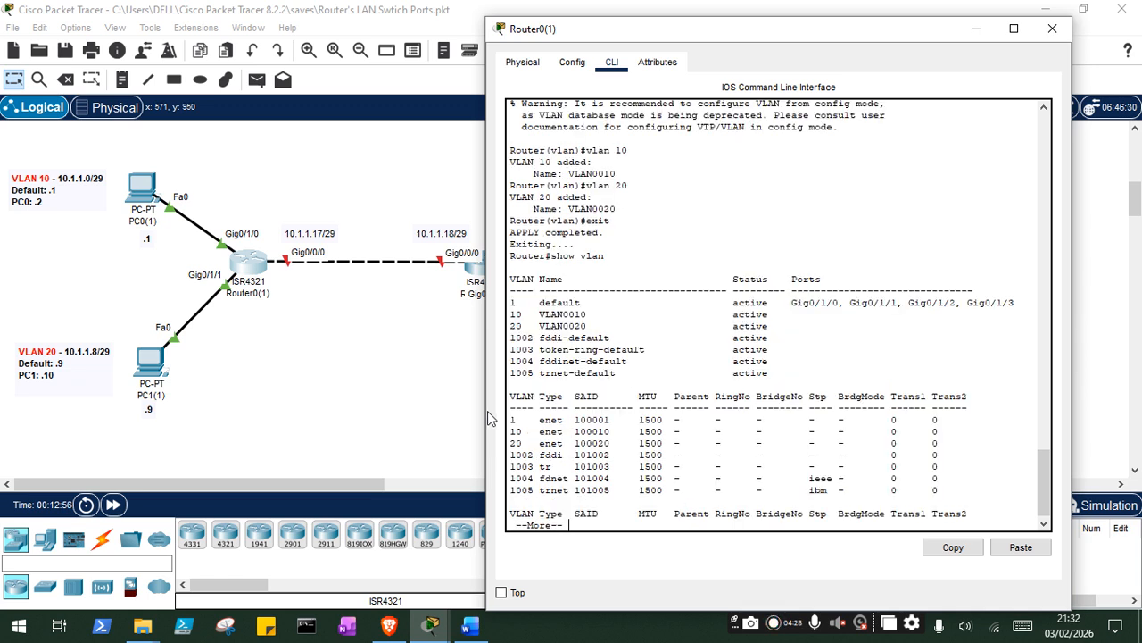
mouse_move(580, 328)
mouse_down()
mouse_move(542, 319)
mouse_move(586, 328)
mouse_up()
click(585, 327)
key(Return)
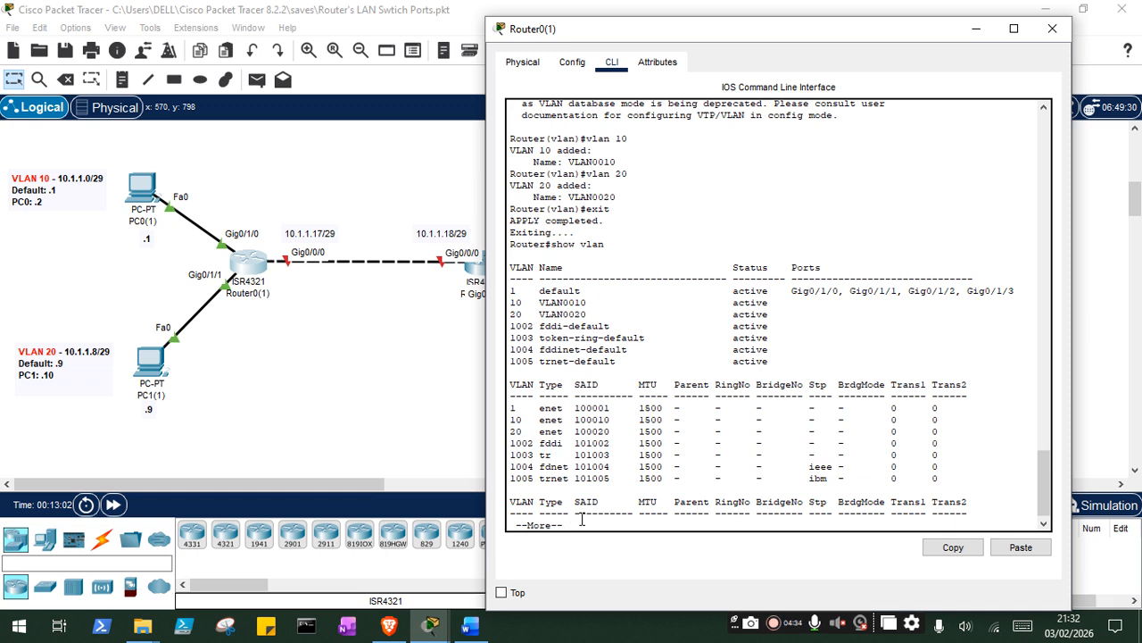
- Enter global configuration mode and set interface g0/1/0 to switchport access mode
text(qconfig ter)
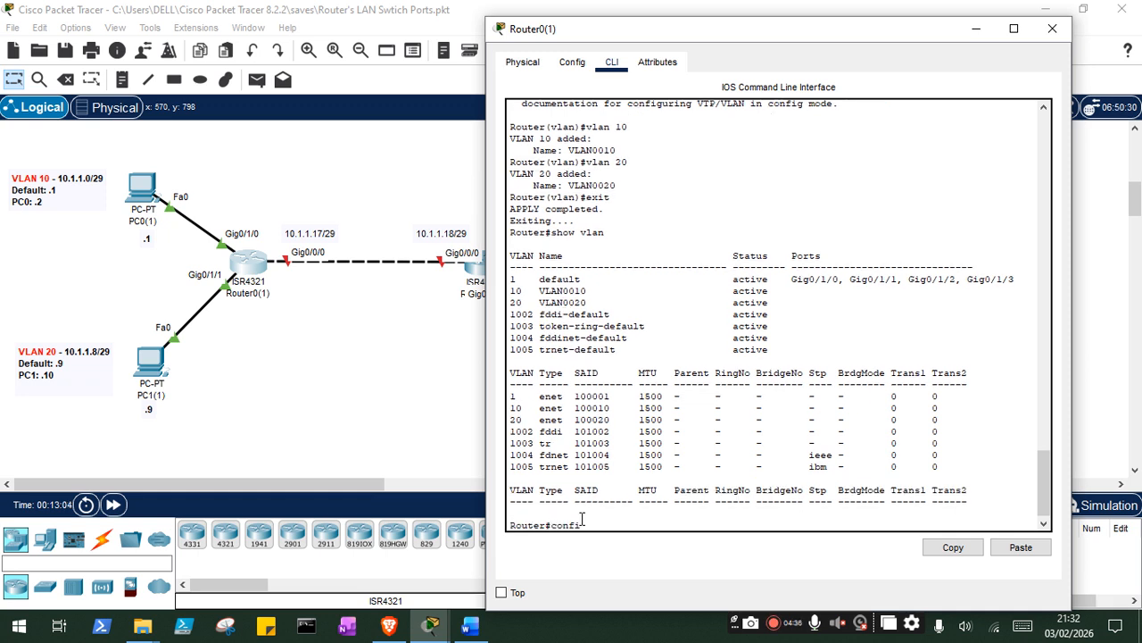
text(m)
key(Return)
text(interface rante)
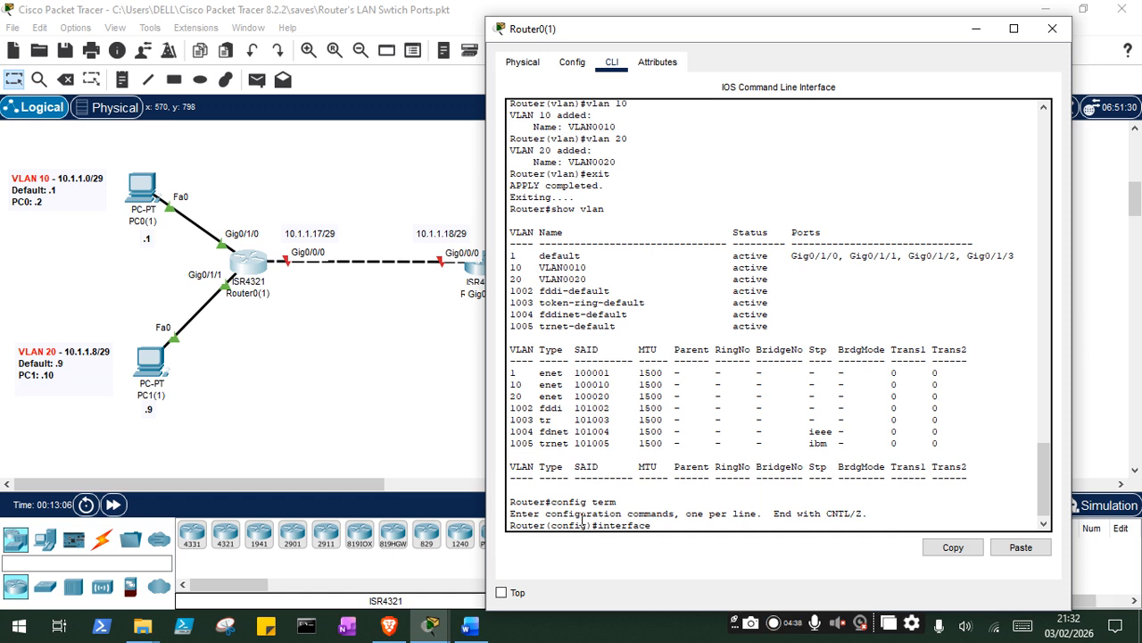
key(BackSpace)
key(BackSpace)
key(BackSpace)
key(BackSpace)
text(g0/10)
key(BackSpace)
text(/0)
key(Return)
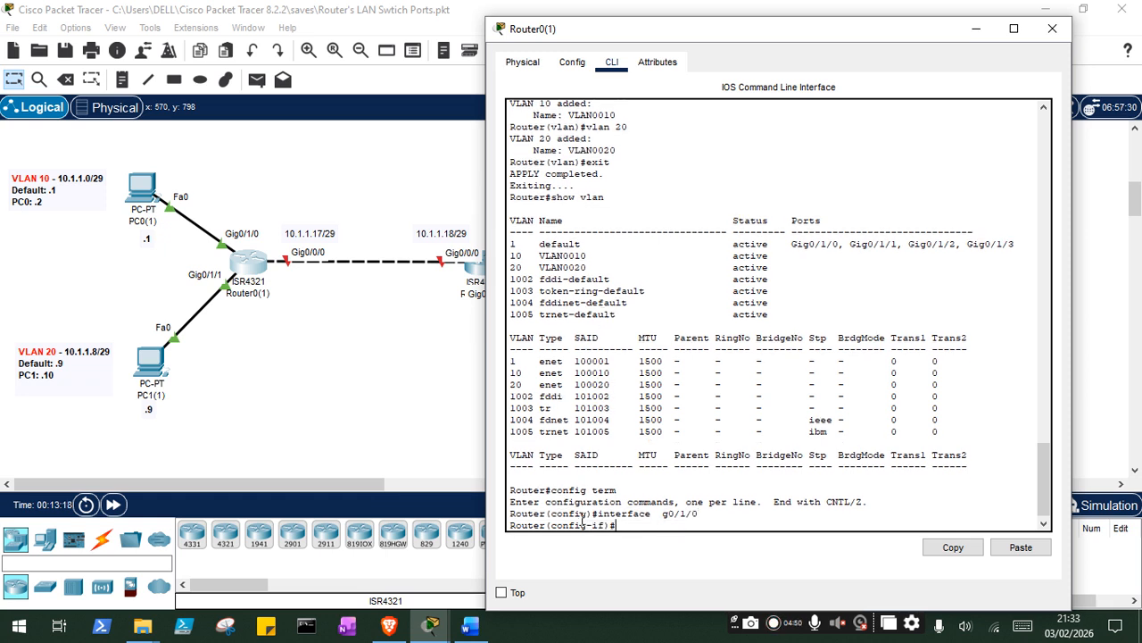
text(si)
text(itchport mode)
text( access)
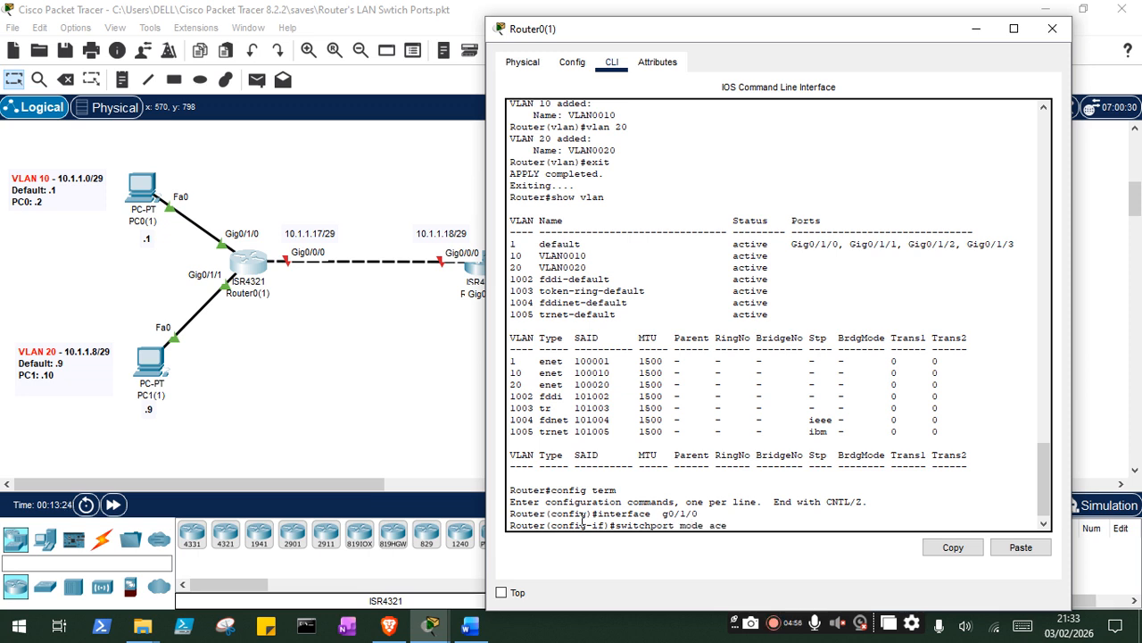
key(Return)
- Assign interface g0/1/0 to access VLAN 10 and exit the interface configuration
text(s)
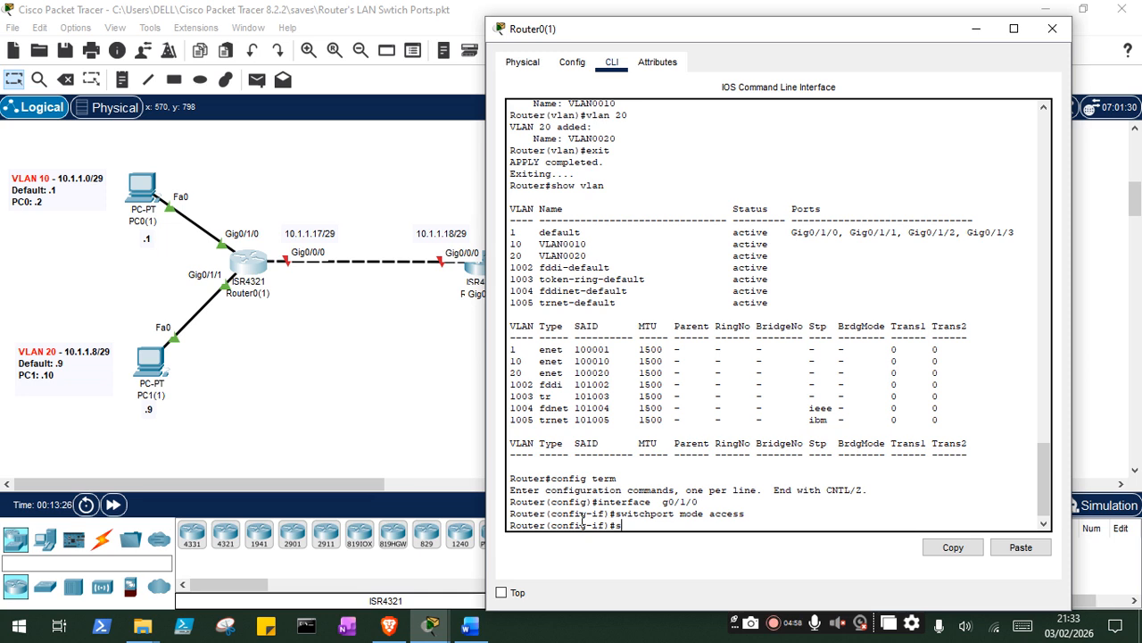
text(witchport access vlan 10)
key(Return)
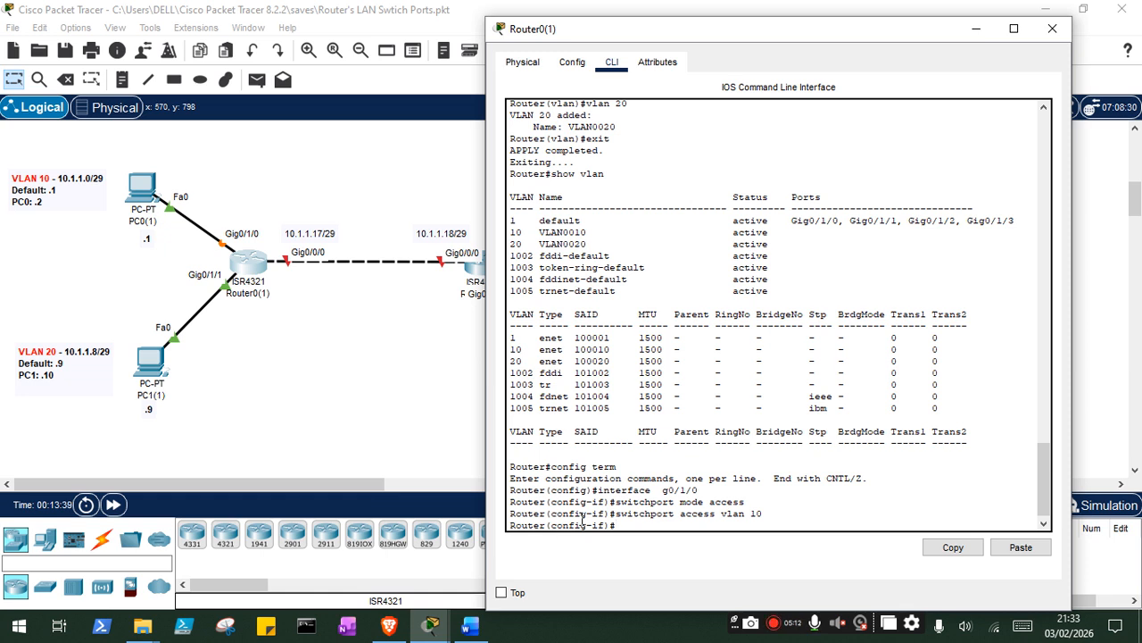
text(exit)
key(Return)
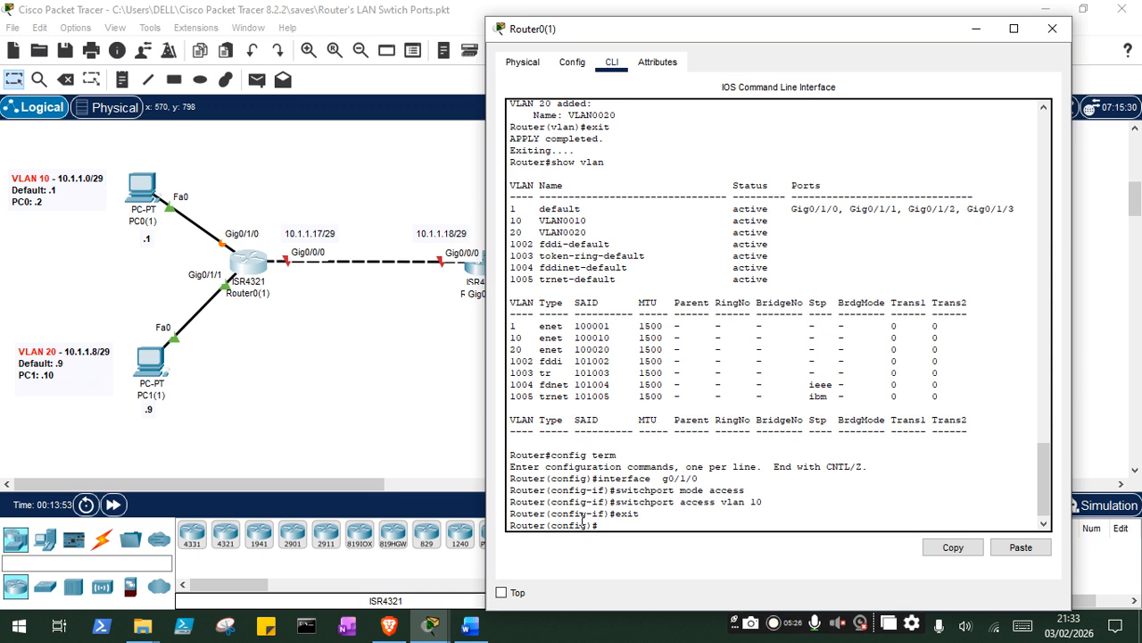
- Set interface g0/1/1 of Router0(1) to switchport access mode
text(interface g0/1/1)
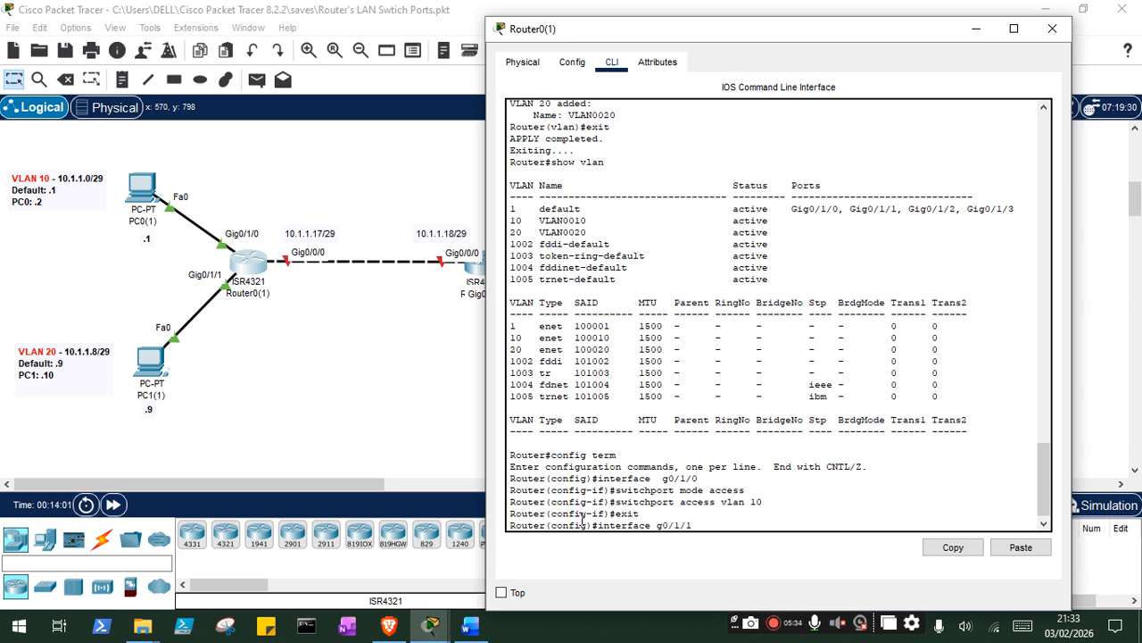
key(Return)
text(swi)
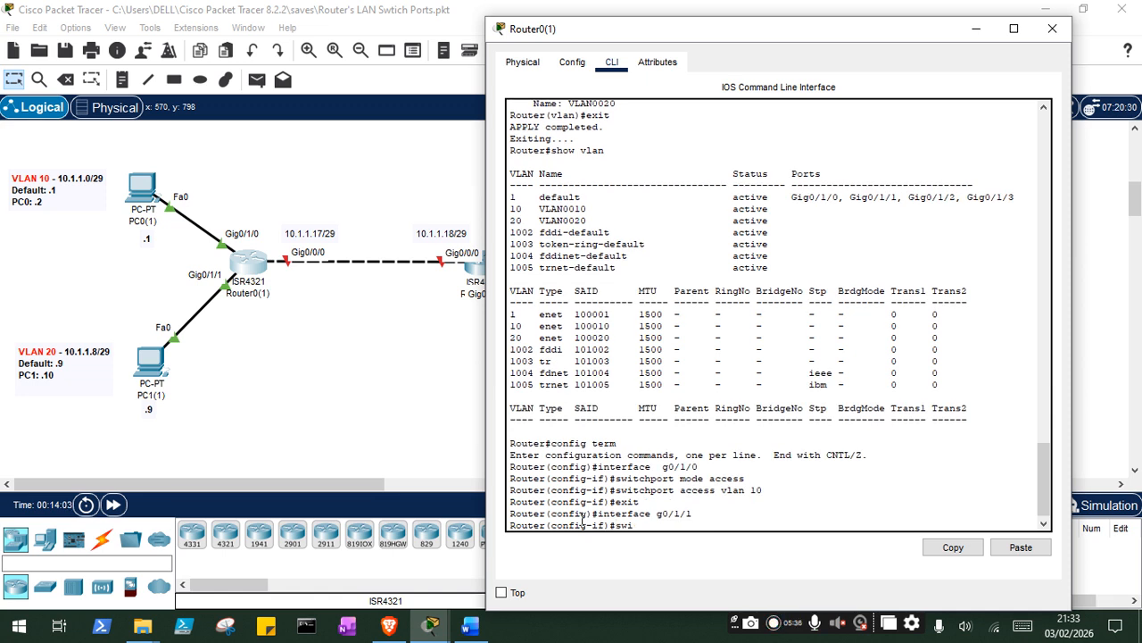
text(tchport mode accc)
key(BackSpace)
text(ess)
key(Return)
- Assign interface g0/1/1 to access VLAN 20 and exit the interface configuration
text(switchport access vlan 20)
key(Return)
text(exit)
key(Return)
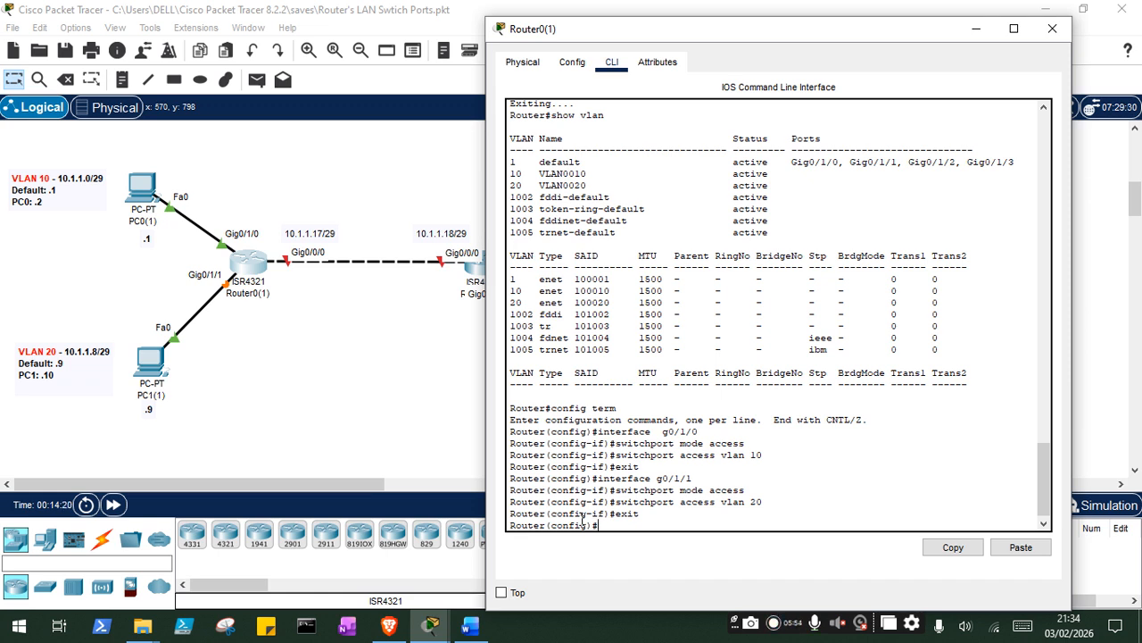
- Configure interface VLAN 10 on Router0(1) with IP address 10.1.1.1 and mask 255.255.255.248
text(interface vlan 10)
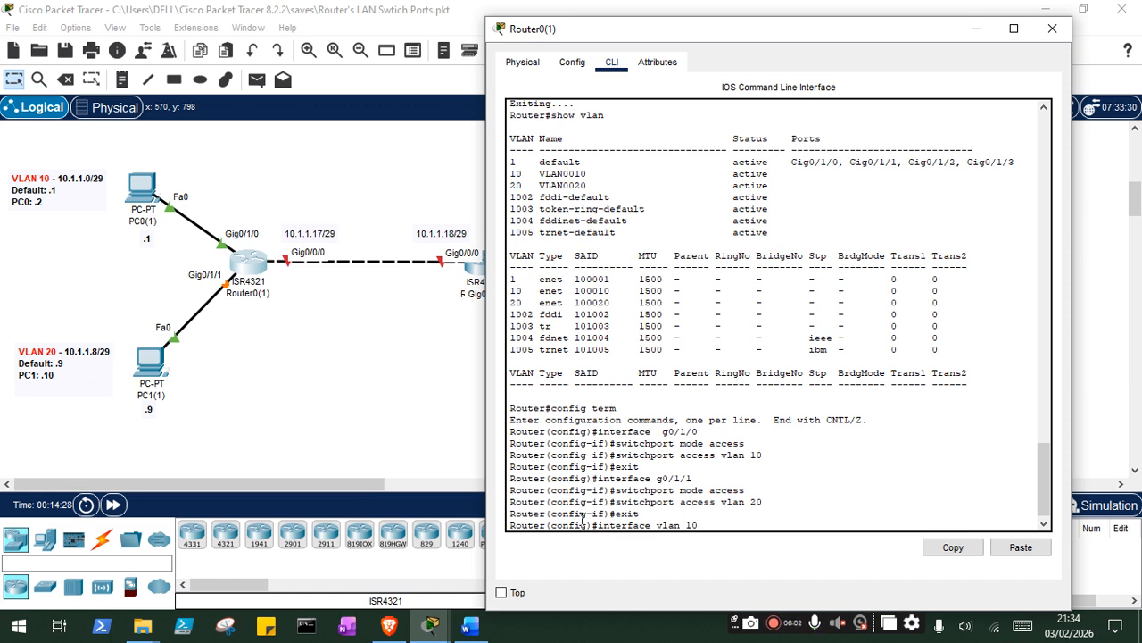
key(Return)
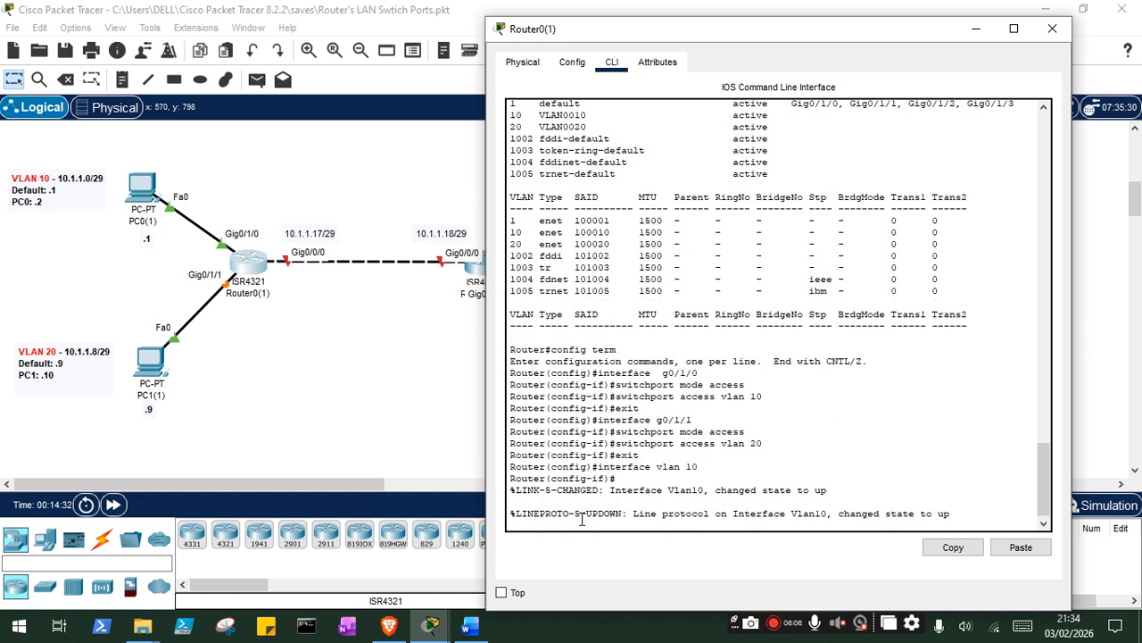
text(ip address 10.1.1.1 255.255.255.248)
key(Return)
text(exit)
key(Return)
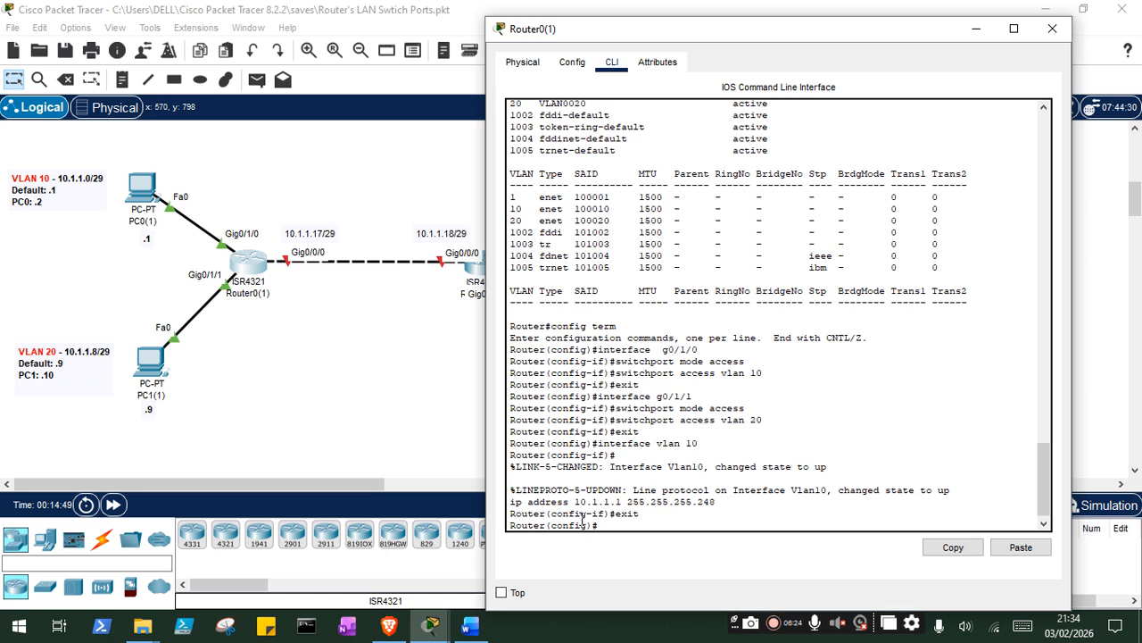
- Configure interface VLAN 20 on Router0(1) with IP address 10.1.1.9 and mask 255.255.255.248
text(interface vlan 20)
key(Return)
text(ip address)
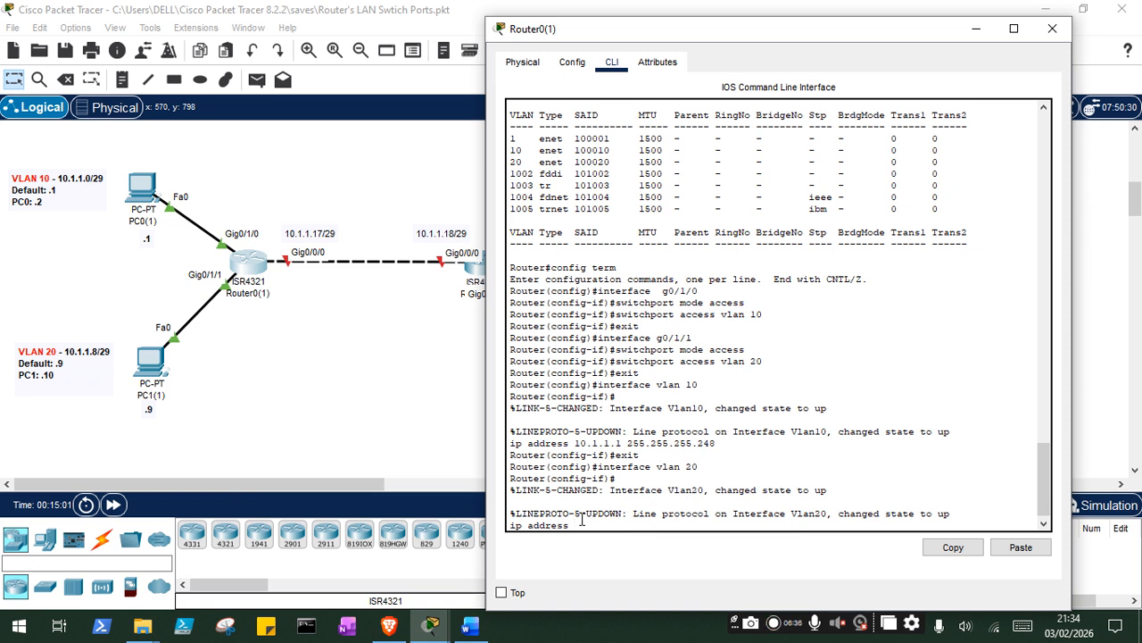
text( 10.1.1.19 255.255.255.248)
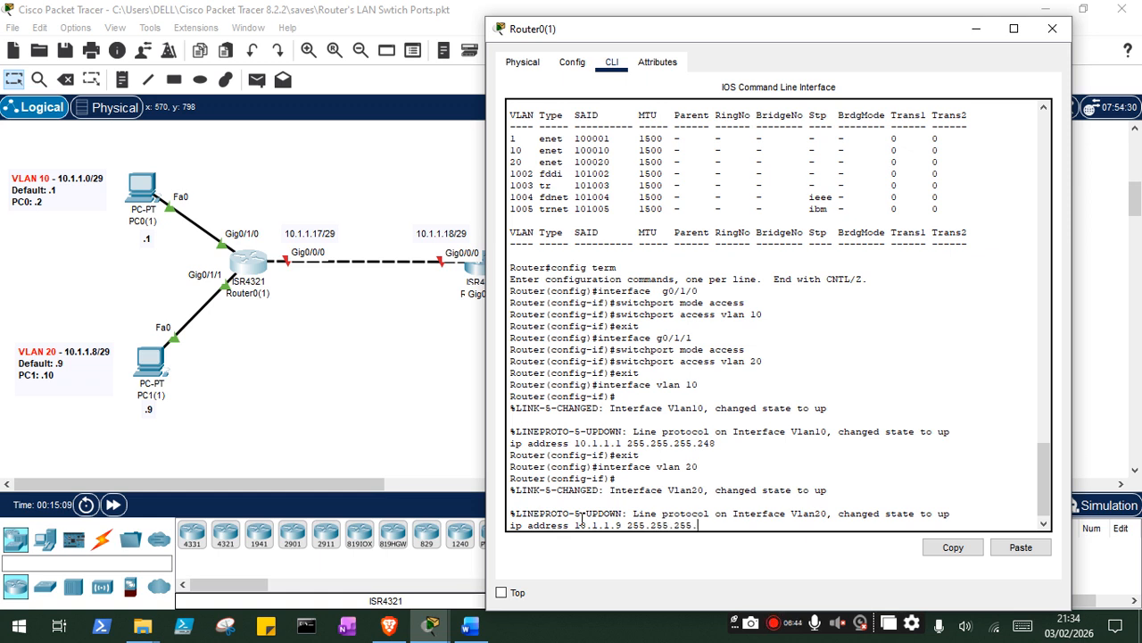
key(Return)
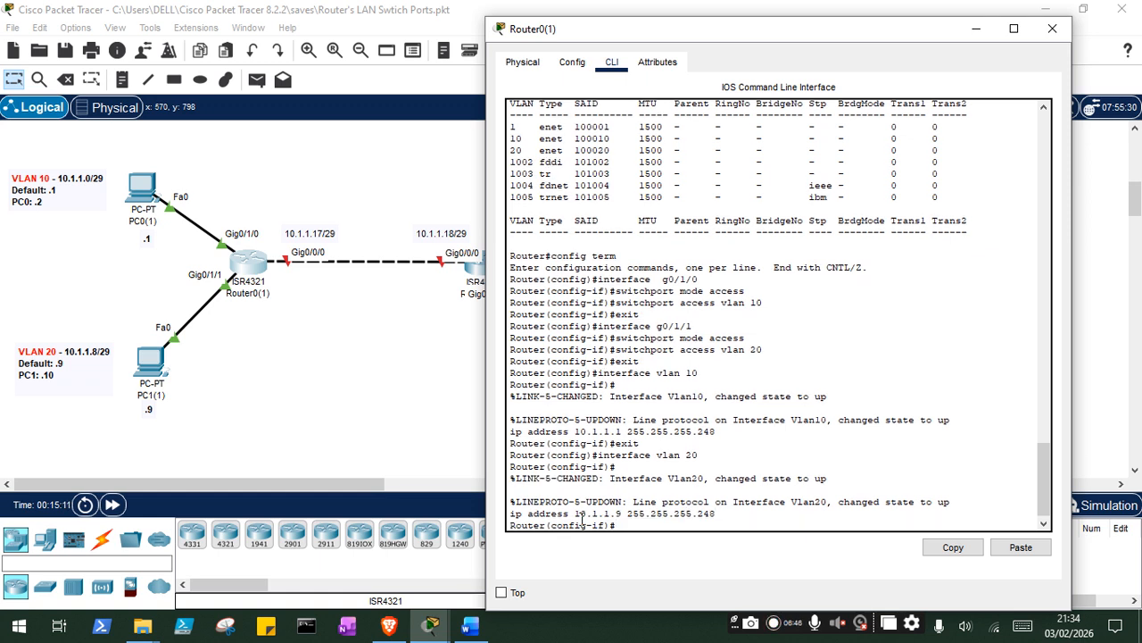
text(exit)
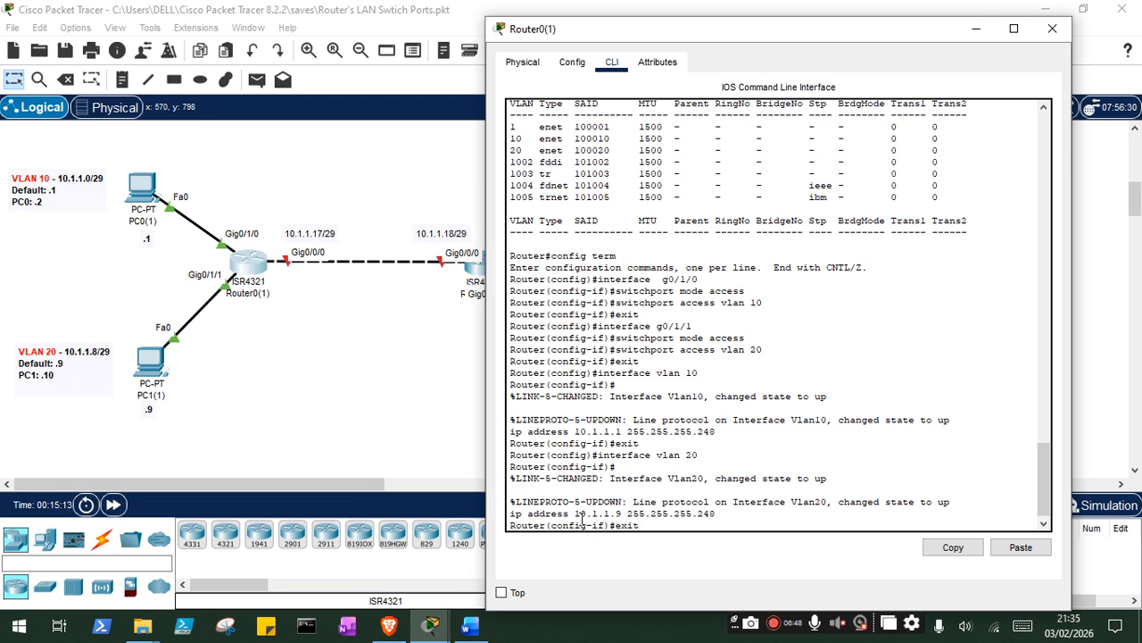
key(Return)
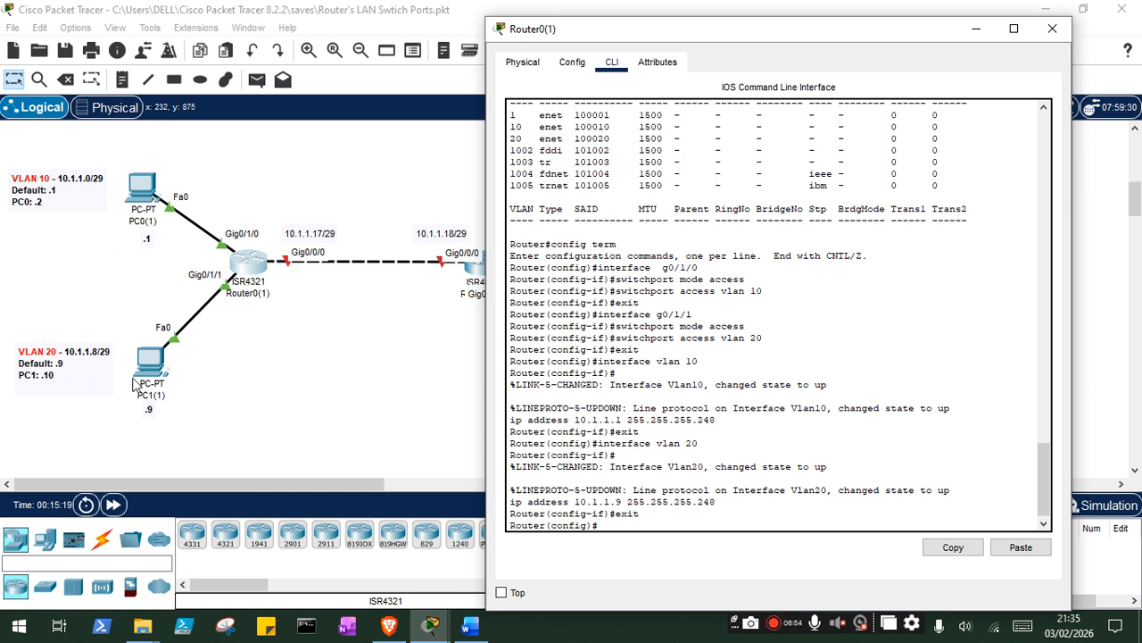
- Ping PC1(1) at 10.1.1.10 from the command prompt of PC0(1), and return to the topology
click(147, 201)
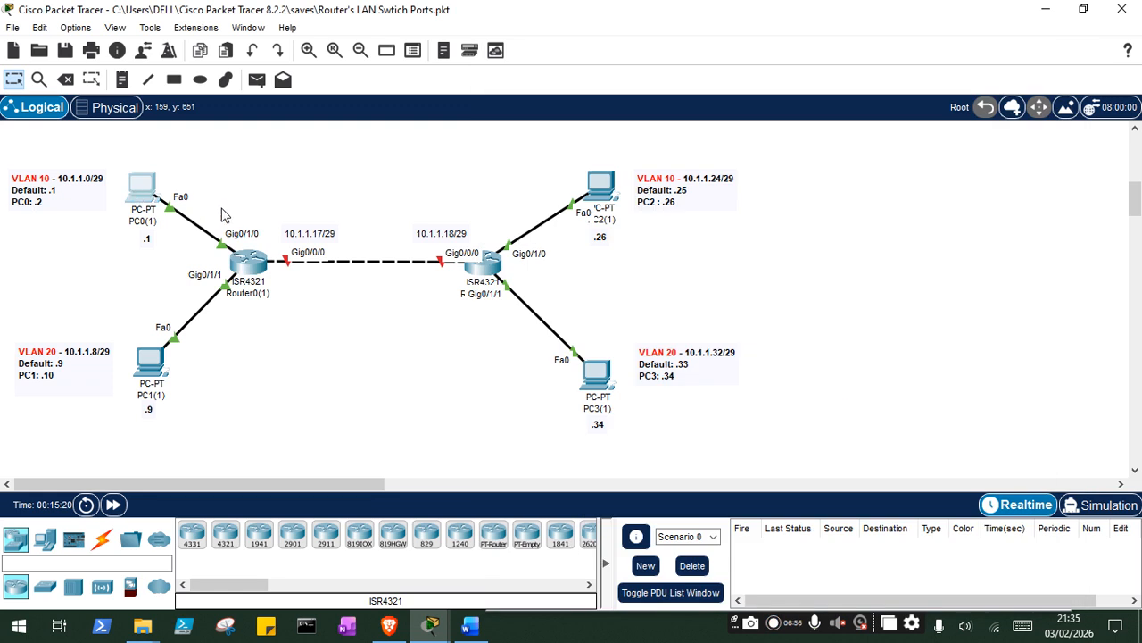
click(699, 125)
text(ping 10.1.1.)
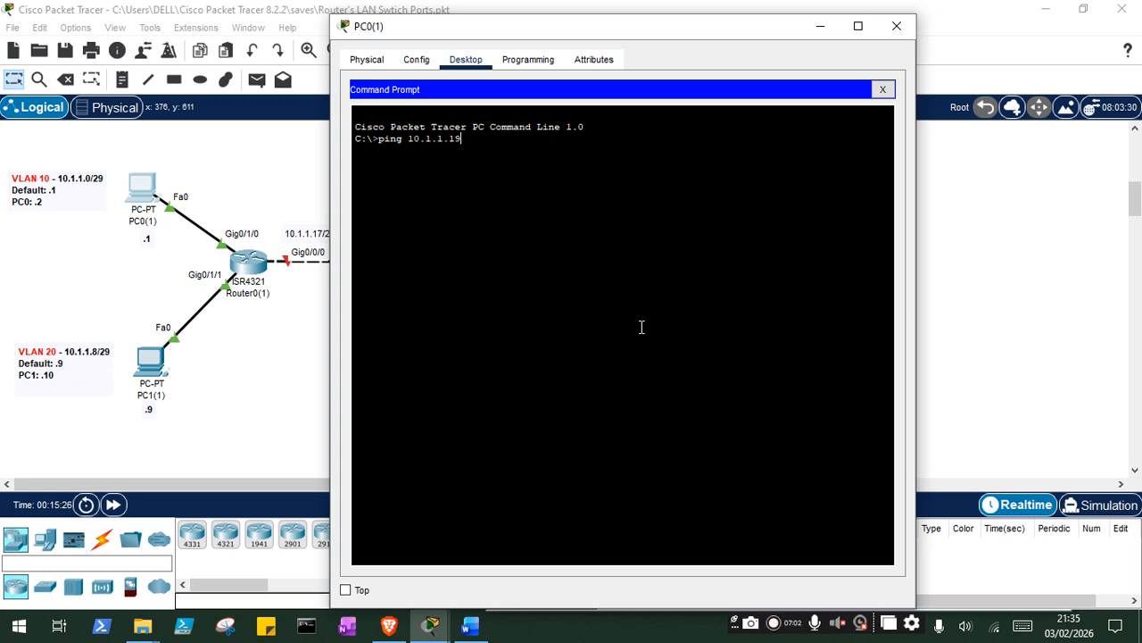
text(10)
key(Return)
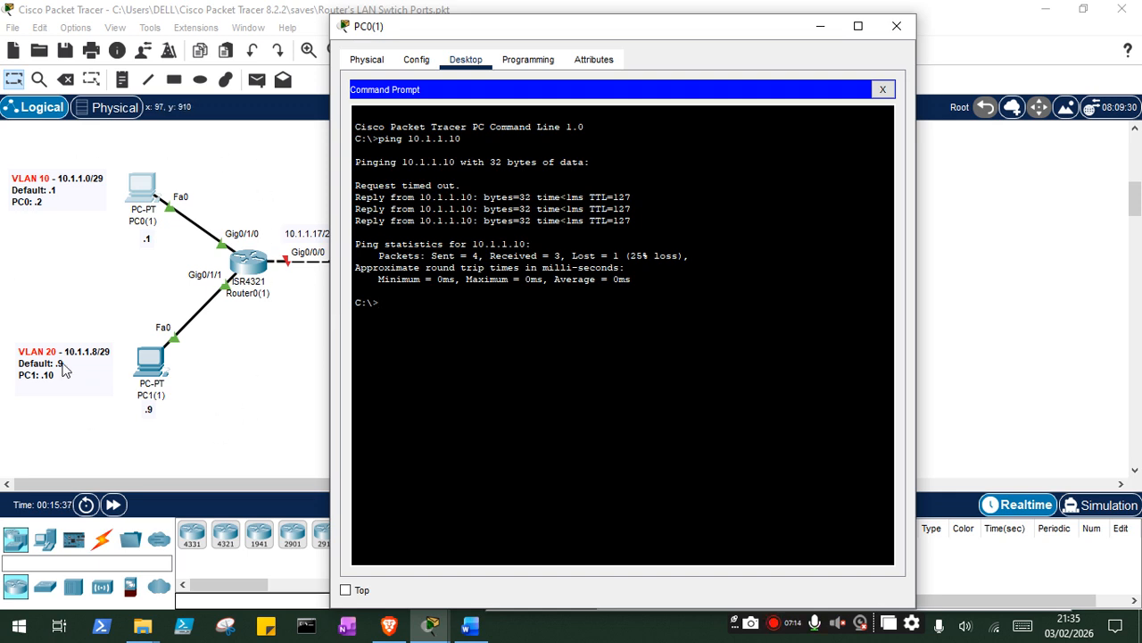
click(241, 389)
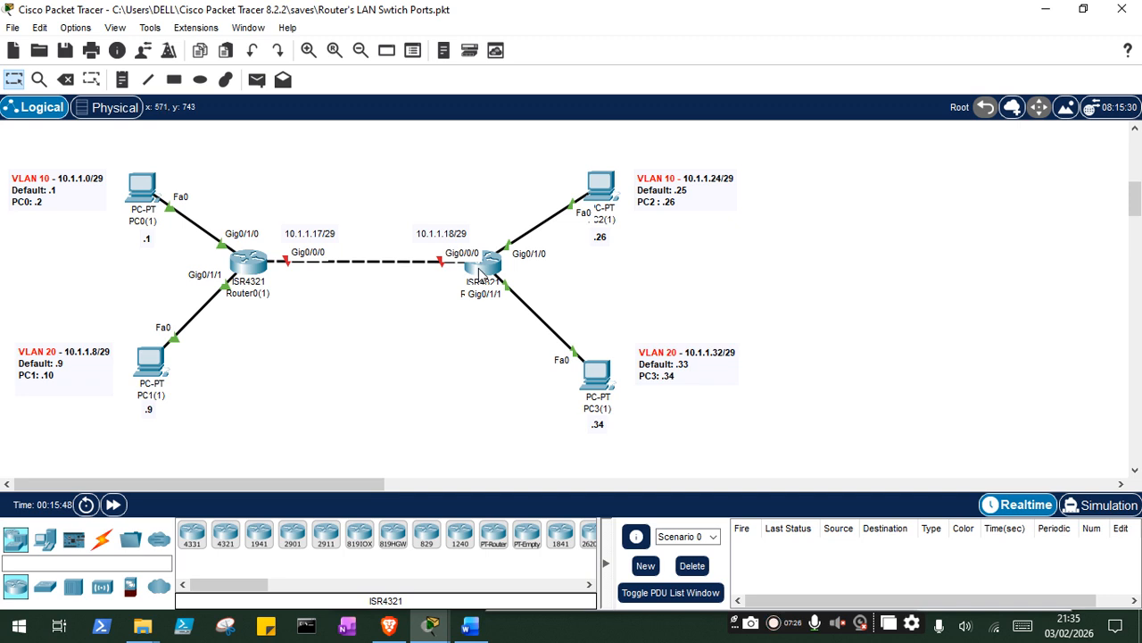
- Open the command line of Router1(1), decline the initial configuration dialog and enter privileged mode
mouse_move(480, 273)
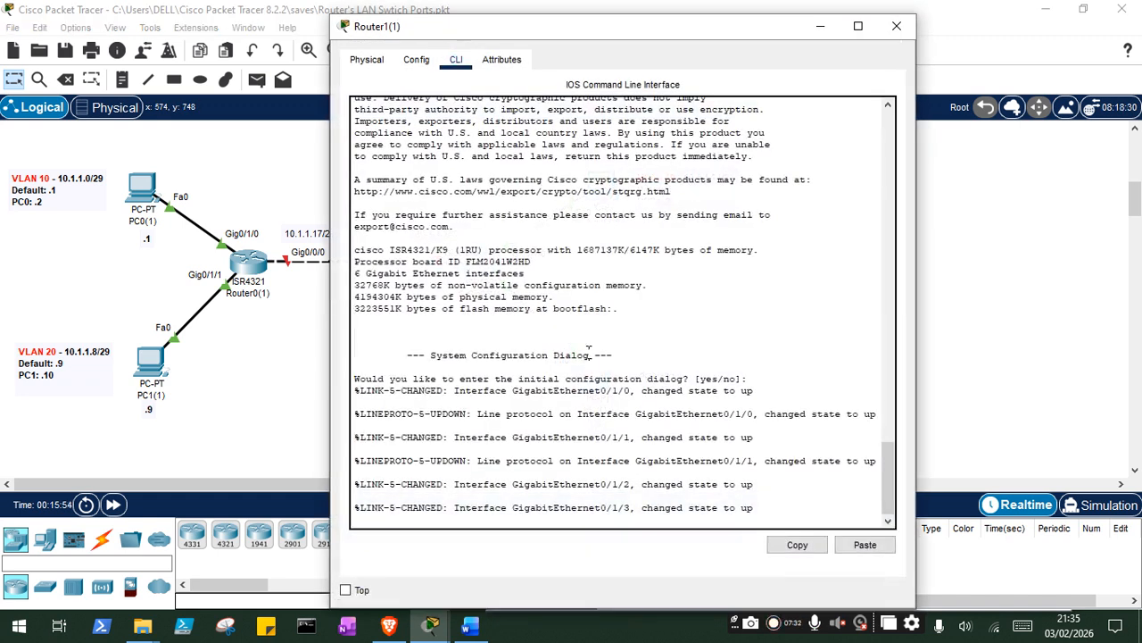
key(Return)
text(n)
key(Return)
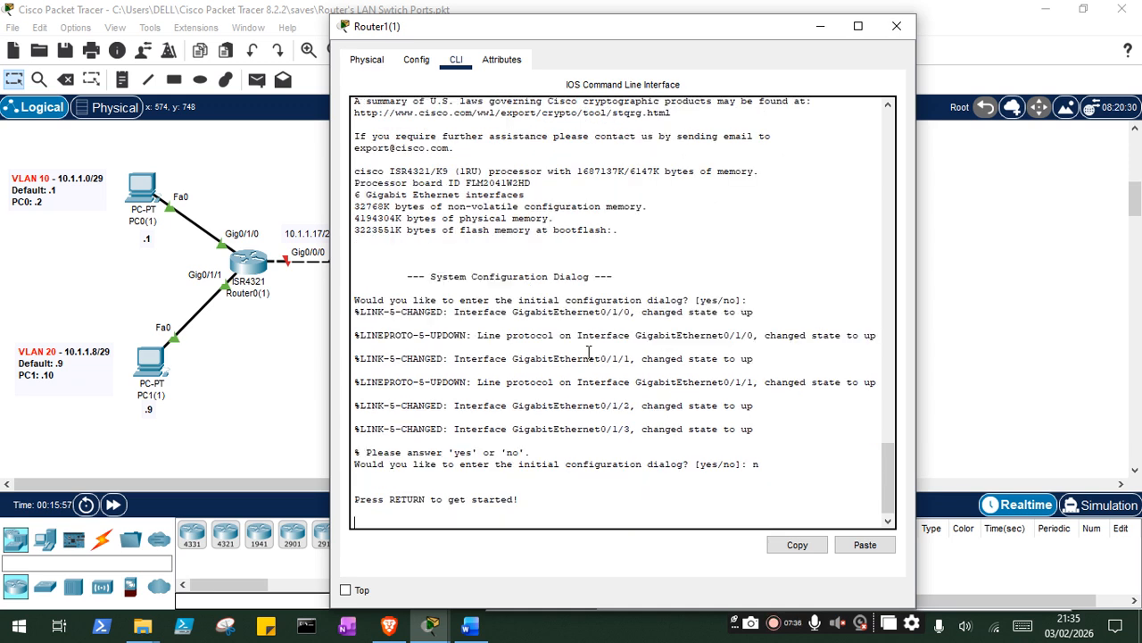
key(Return)
text(enable)
key(Return)
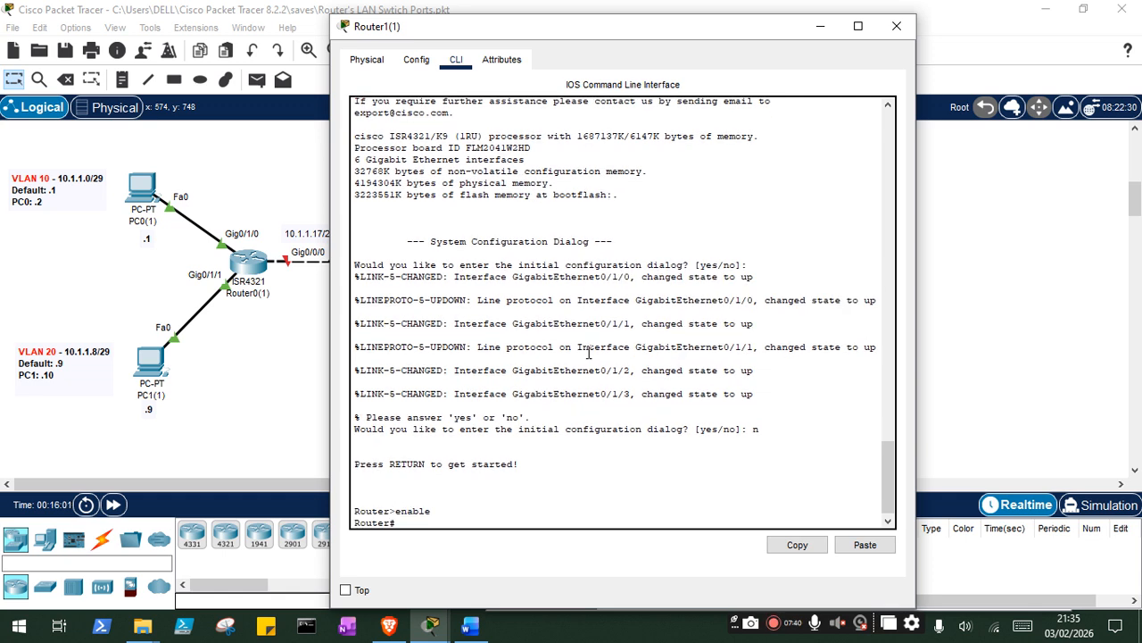
text(config ter)
key(BackSpace)
key(BackSpace)
key(BackSpace)
key(BackSpace)
key(BackSpace)
key(BackSpace)
key(BackSpace)
key(BackSpace)
key(BackSpace)
key(BackSpace)
text(vlan databa)
key(BackSpace)
key(BackSpace)
key(BackSpace)
key(BackSpace)
key(BackSpace)
key(BackSpace)
key(BackSpace)
key(BackSpace)
key(BackSpace)
key(BackSpace)
key(BackSpace)
- Display the full VLAN table of Router1(1) with show vlan and return to the prompt
text(show vlan)
key(Return)
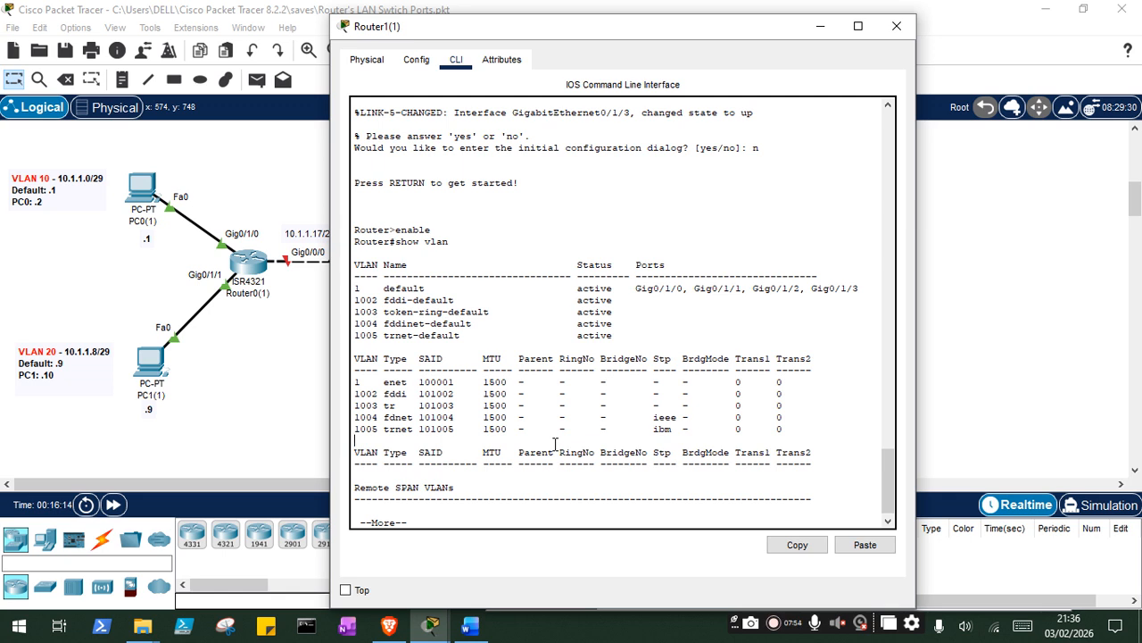
key(Return)
key(Return)
key(Return)
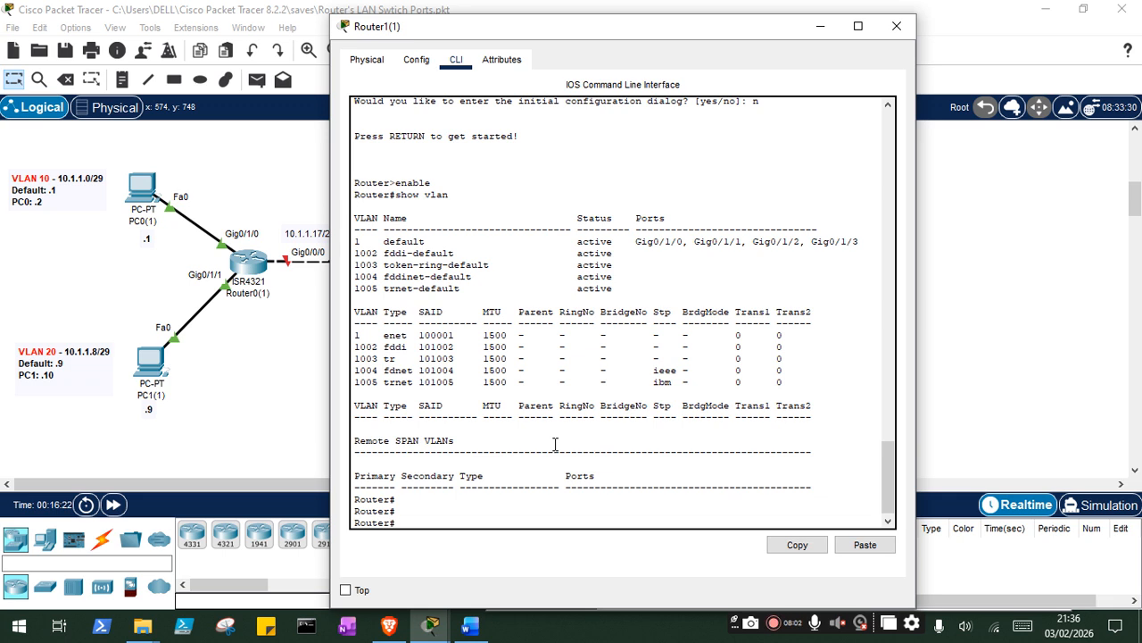
- Create VLAN 10 and VLAN 20 in the VLAN database of Router1(1) and exit to apply them
text(vlan database)
key(Return)
text(vlan 10)
key(Return)
text(vlan 20)
key(Return)
text(exit)
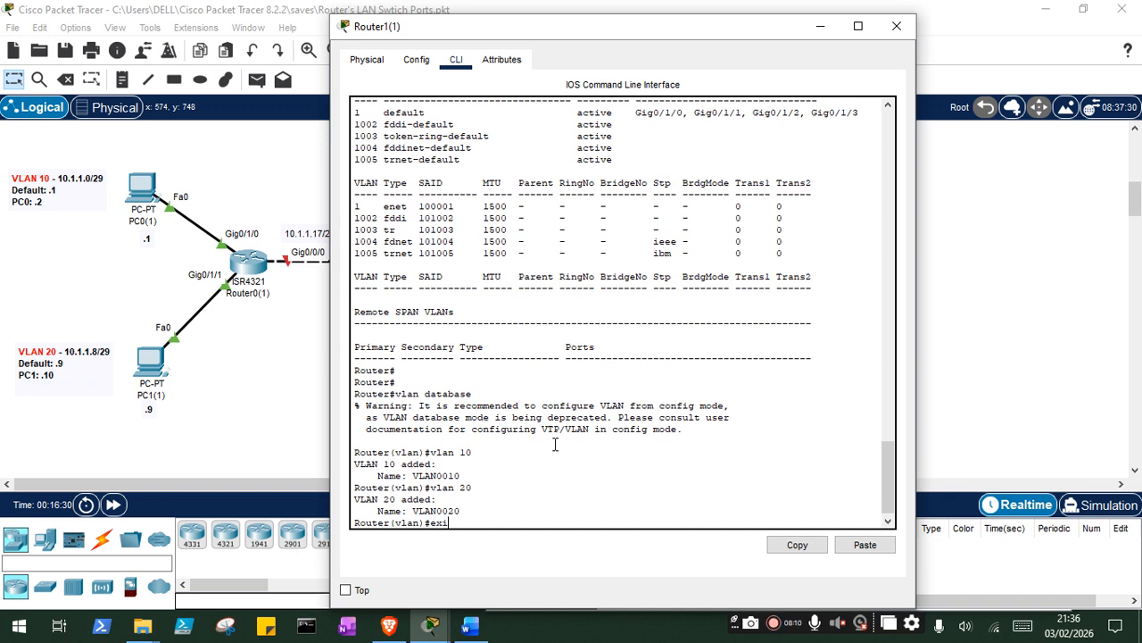
key(Return)
- In global configuration of Router1(1), set interface g0/1/0 to access mode on VLAN 10 and exit the interface
text(config termi)
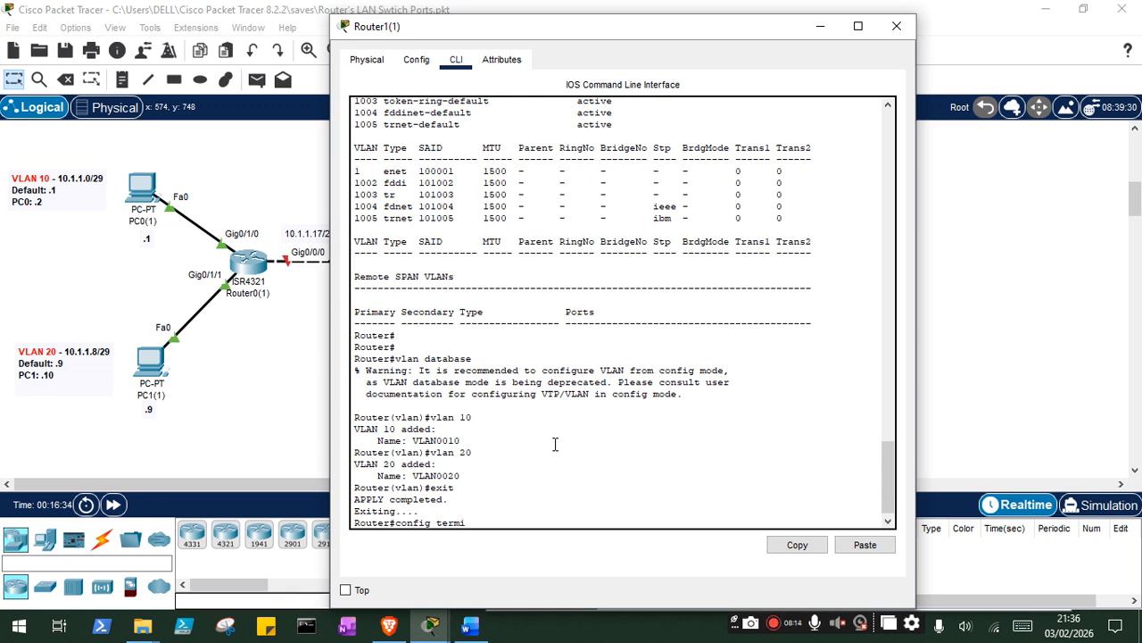
key(Return)
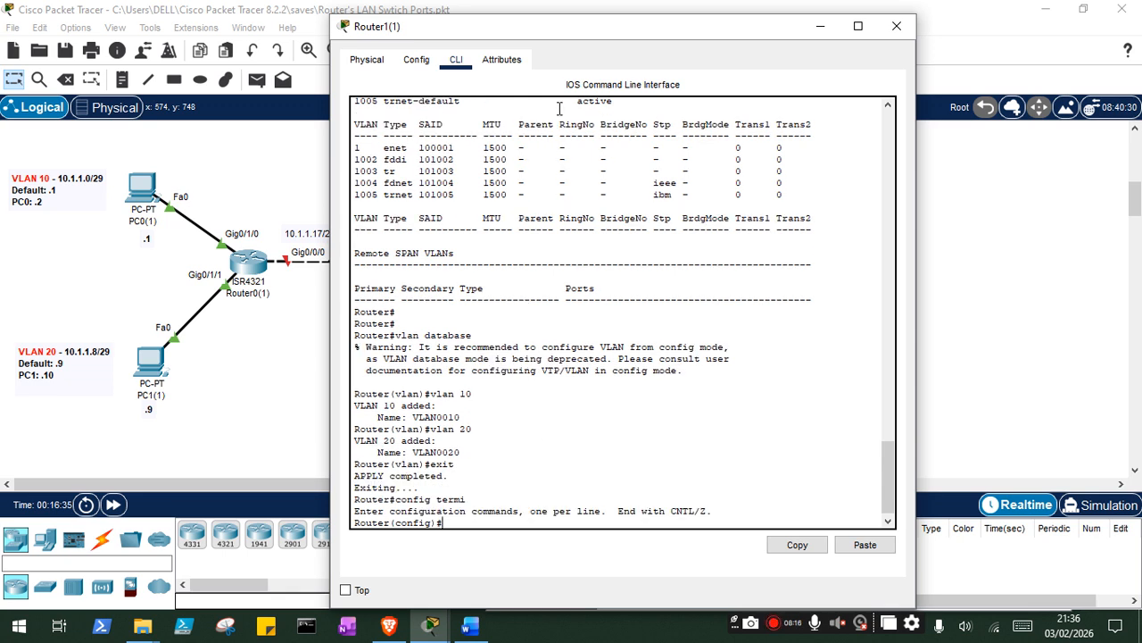
drag(562, 27, 957, 83)
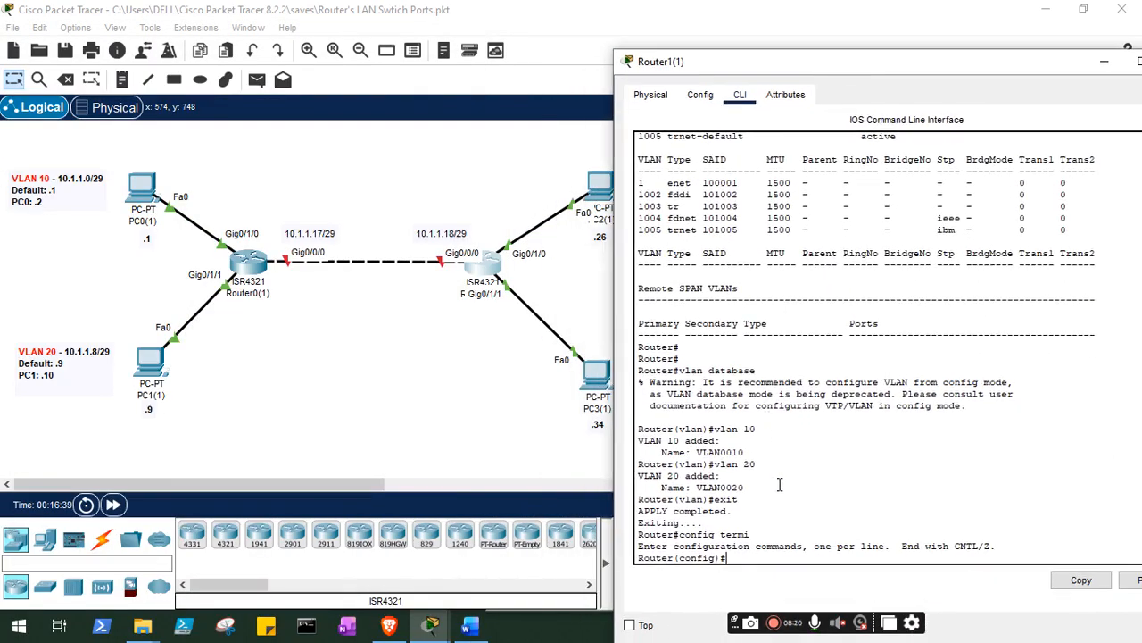
text(interface )
text(g0/1)
text(.)
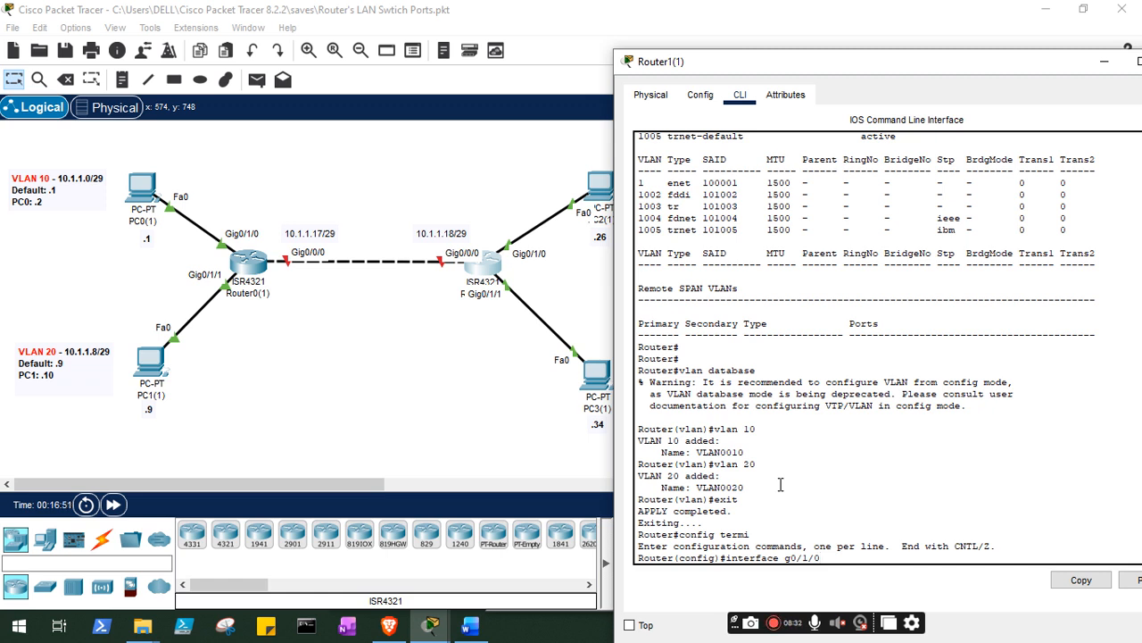
key(Return)
text(switchport mode acces)
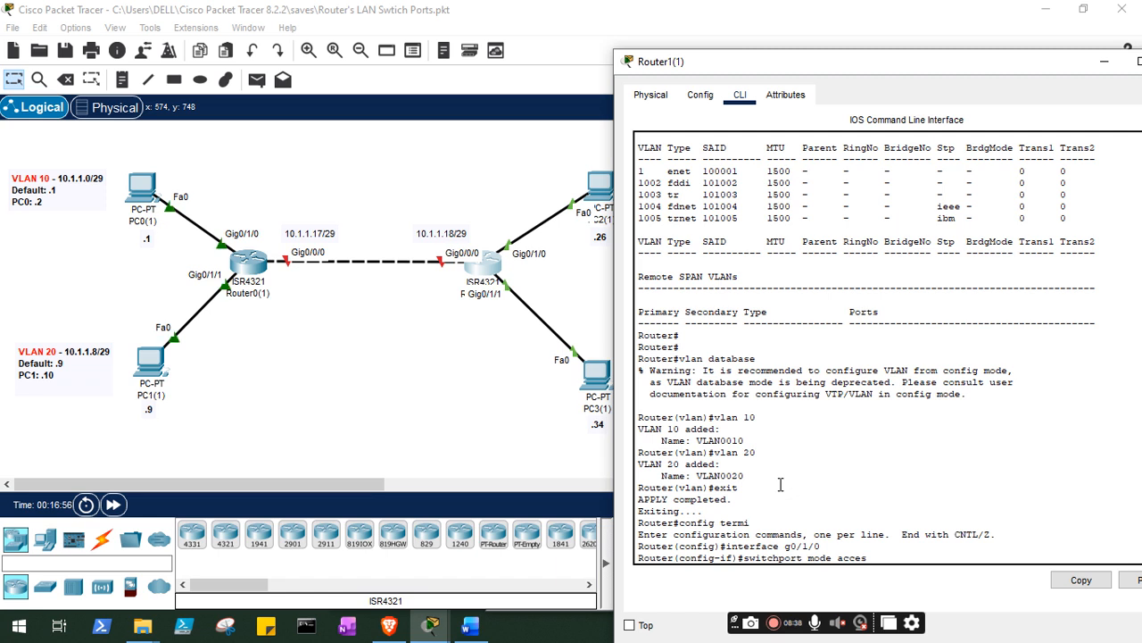
text(s)
key(Return)
text(switchpor)
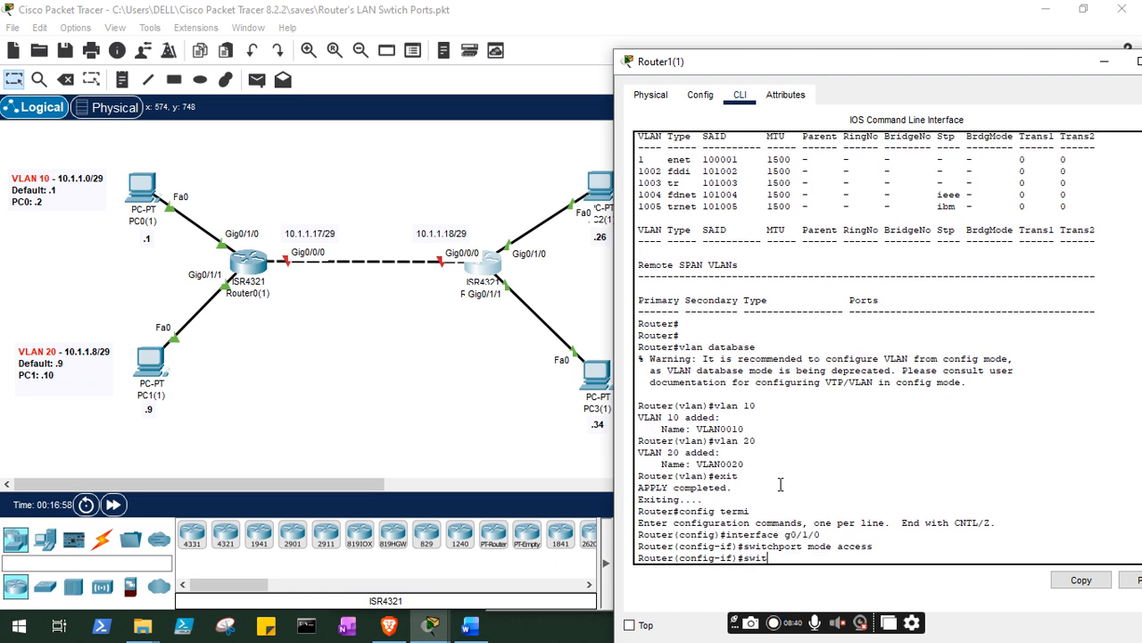
text(t access vlan 10)
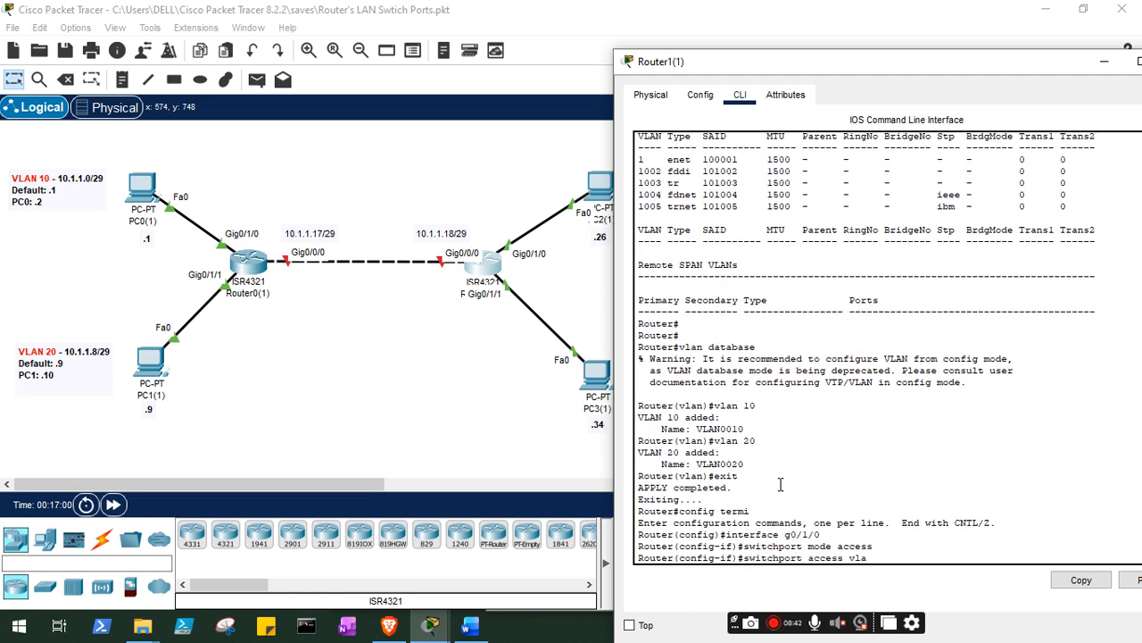
key(Return)
text(exit)
key(Return)
text(switc)
key(BackSpace)
key(BackSpace)
key(BackSpace)
key(BackSpace)
key(BackSpace)
- Set interface g0/1/1 of Router1(1) to access mode on VLAN 20 and exit the interface configuration
text(int)
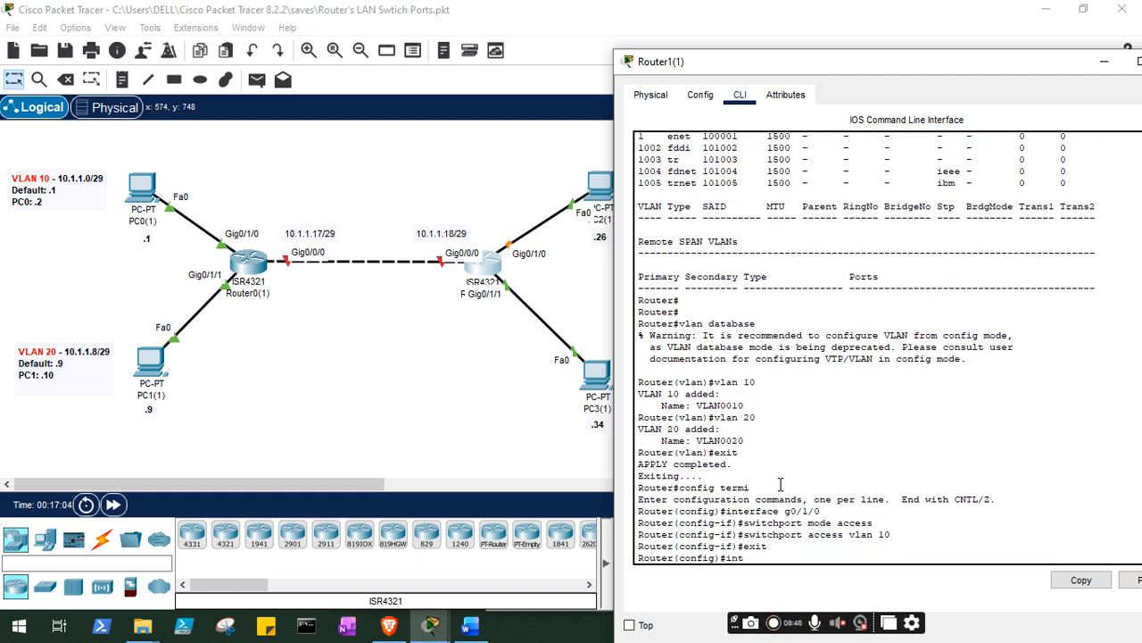
text(erface g0/1/1)
key(Return)
text(switch)
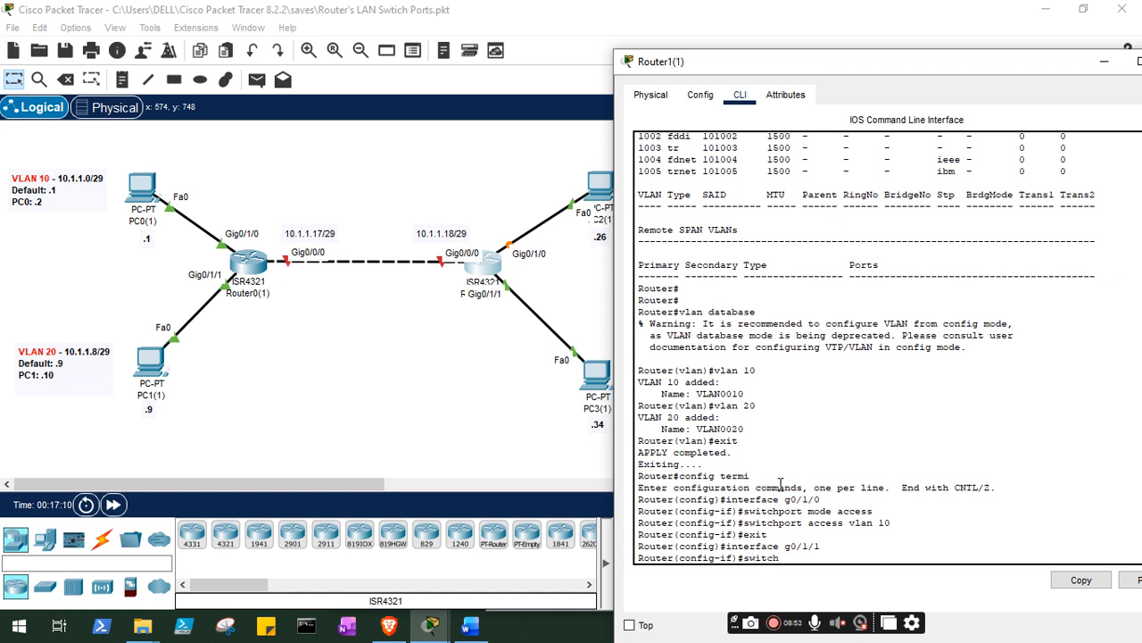
text(port mode access)
key(Return)
text(switchport access vlan 20)
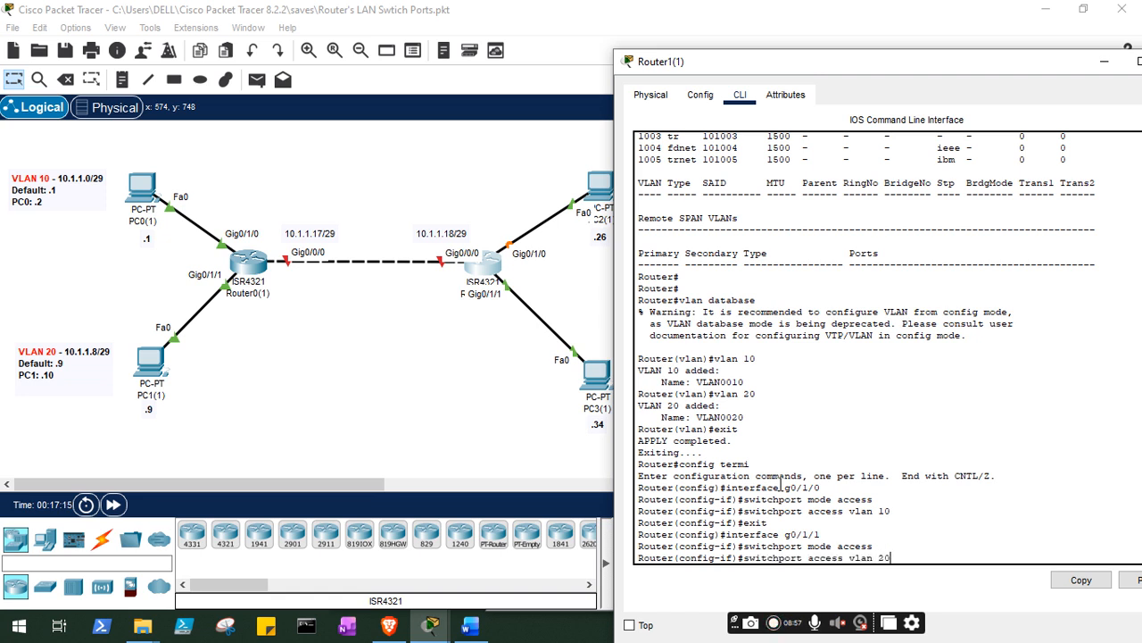
key(Return)
text(exit)
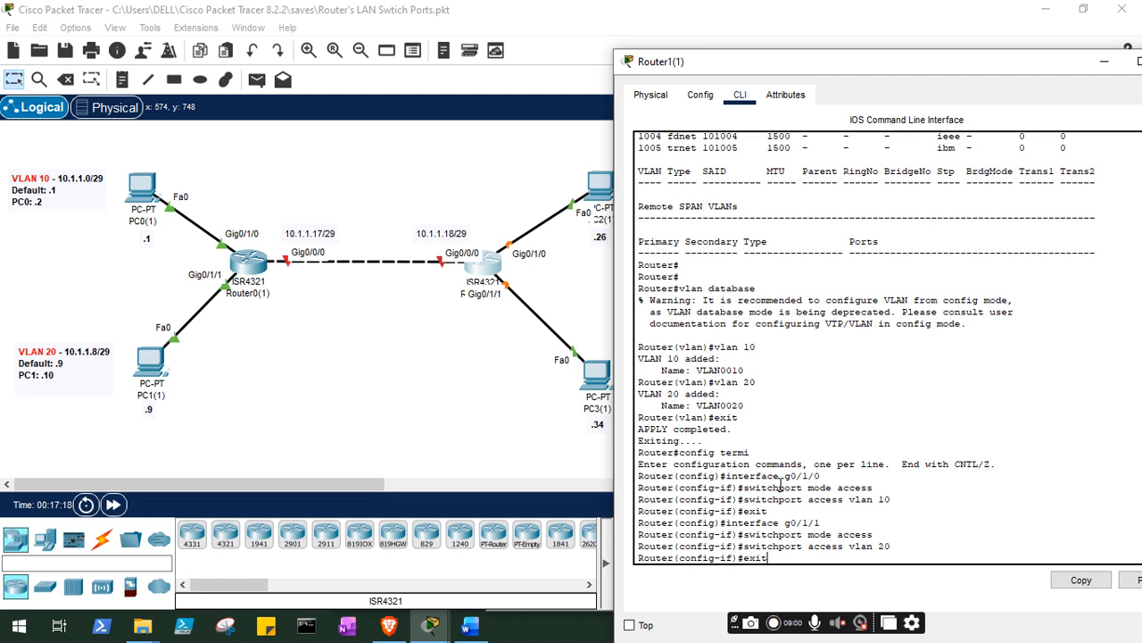
key(Return)
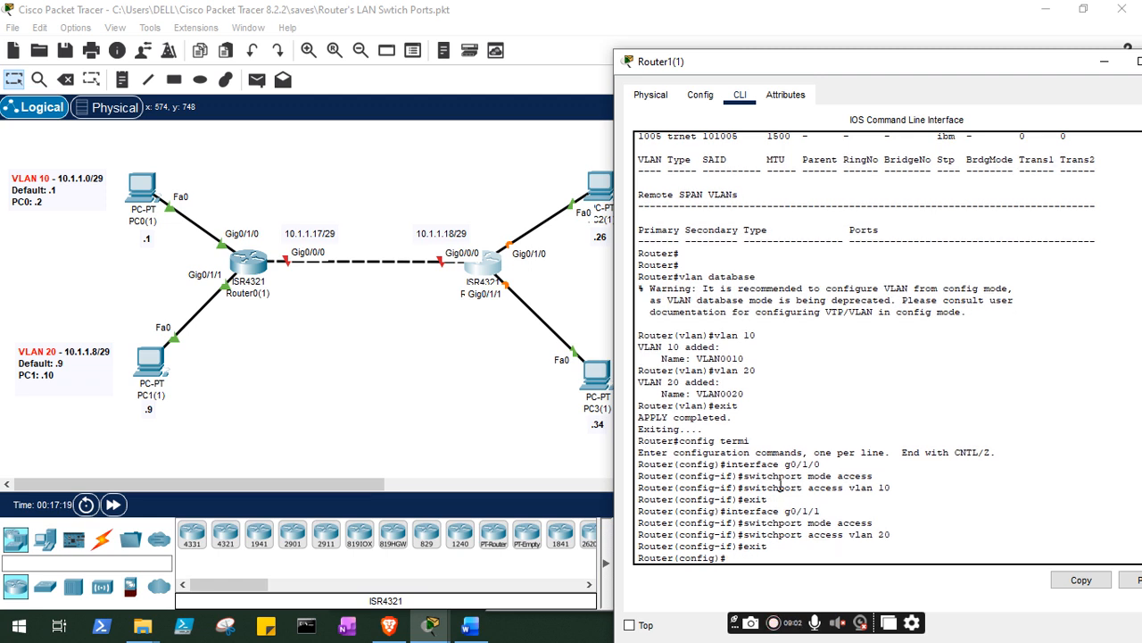
- Configure interface VLAN 10 on Router1(1) with IP address 10.1.1.25 and mask 255.255.255.248, and exit it
text(interface vlan 10)
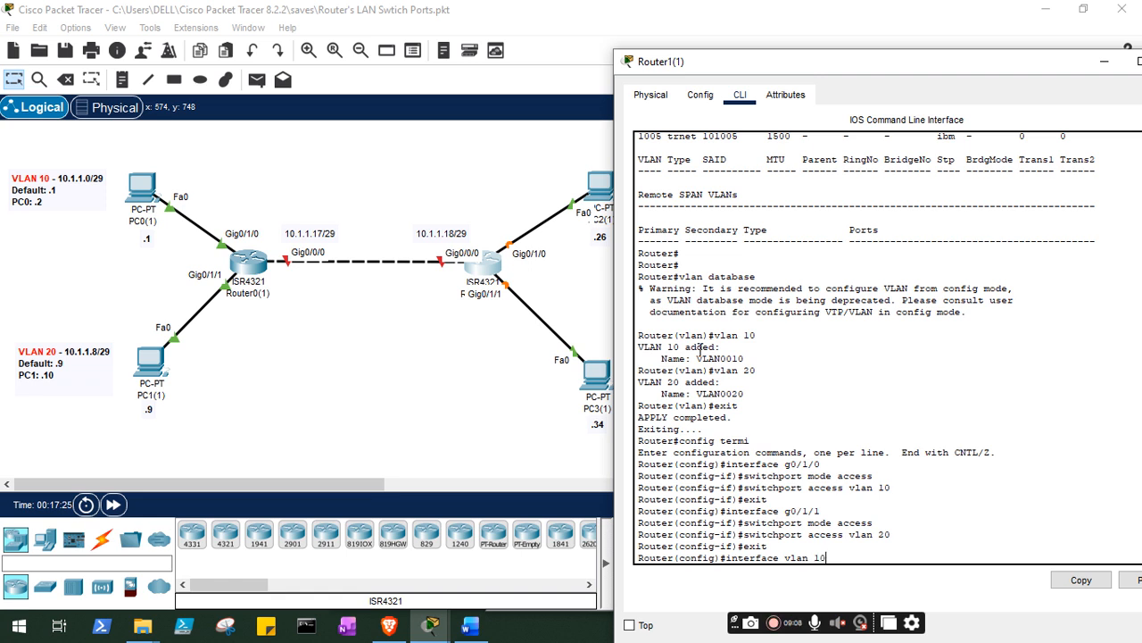
key(Return)
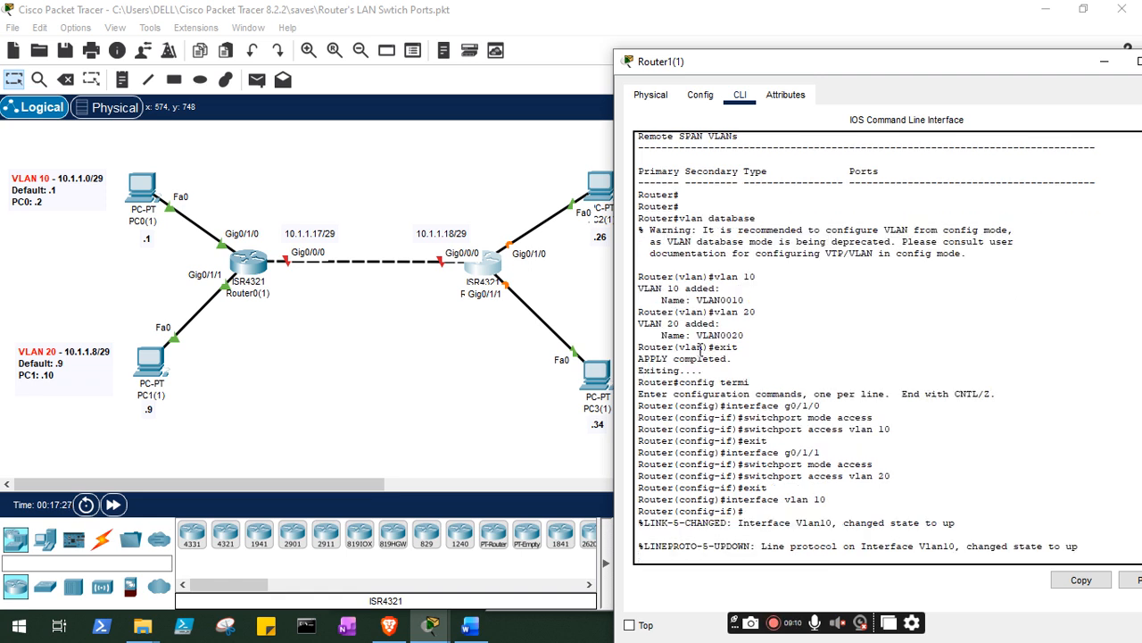
drag(845, 75, 228, 30)
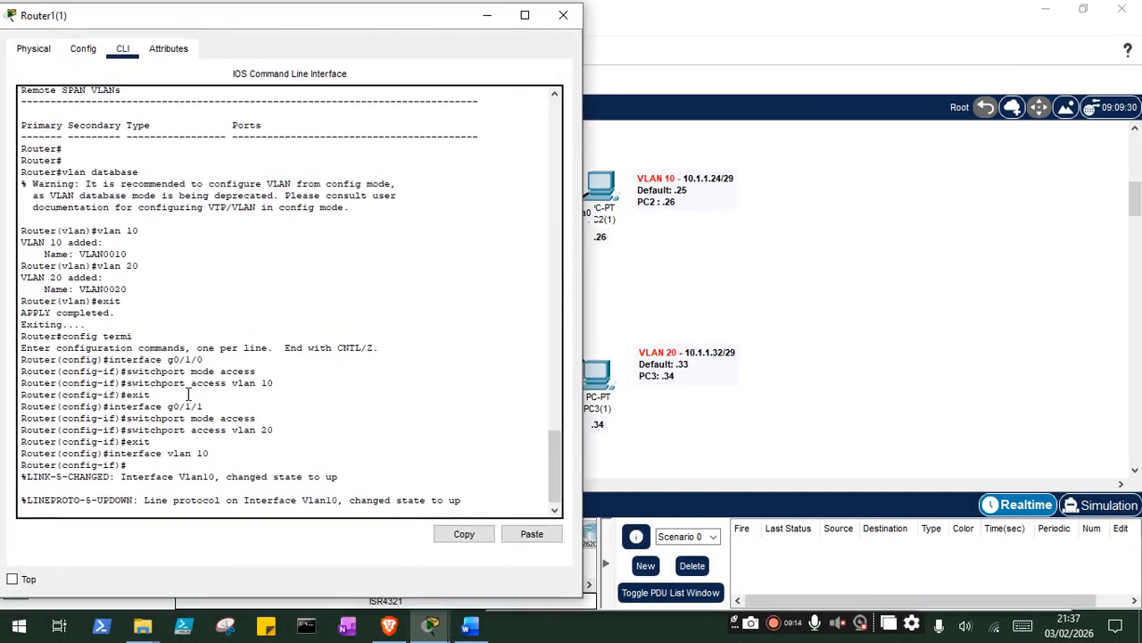
text(ig-if)#i)
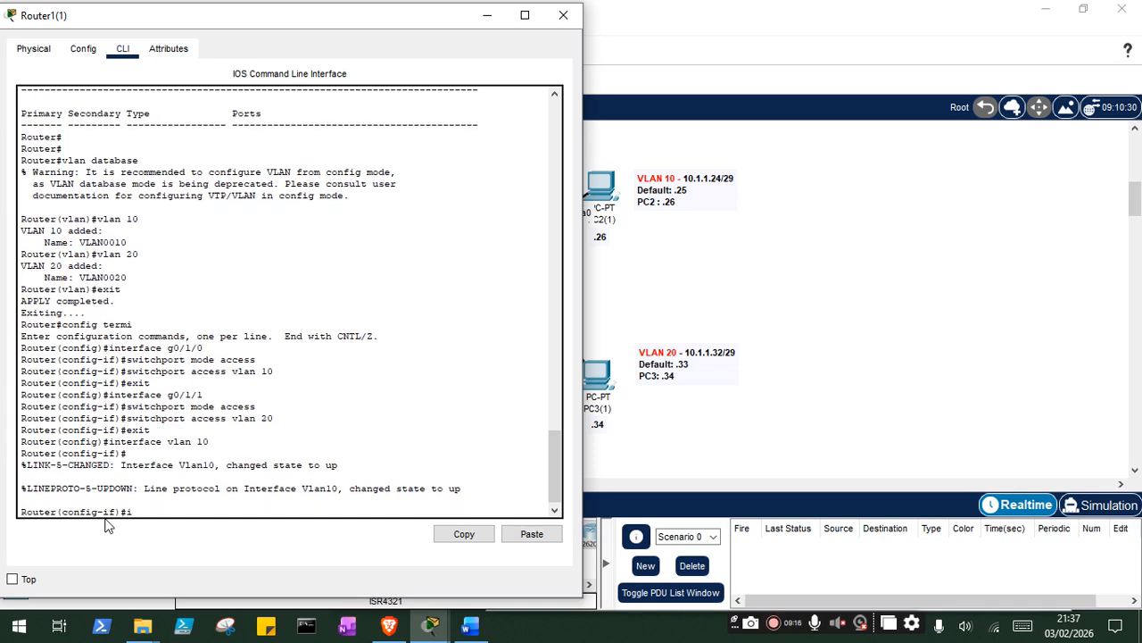
text(p)
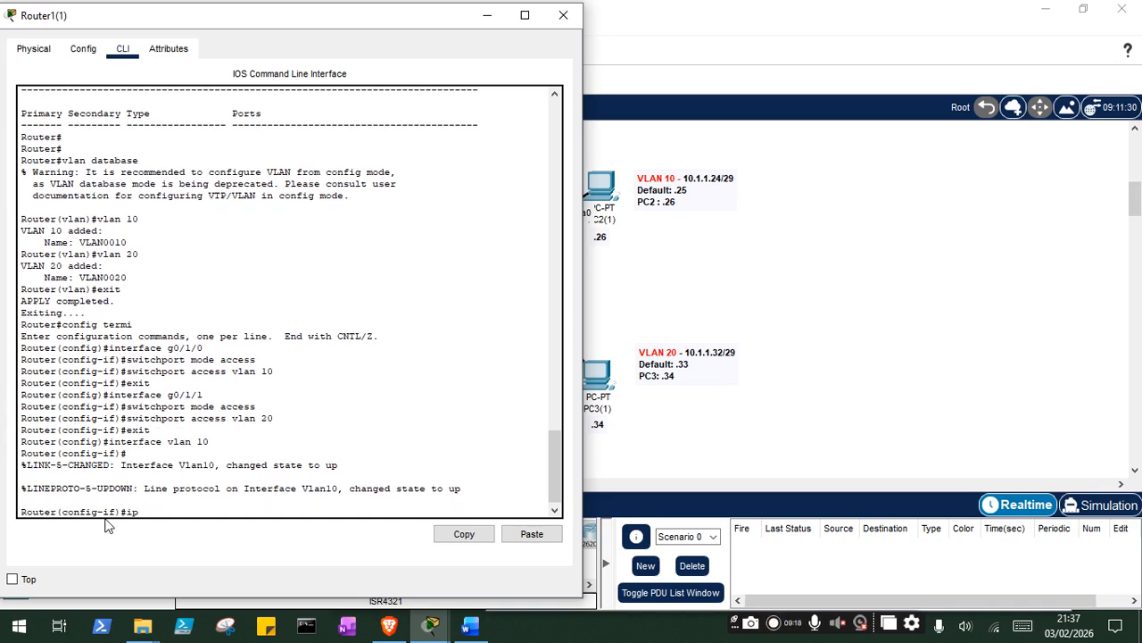
text( address 10.1.1.25)
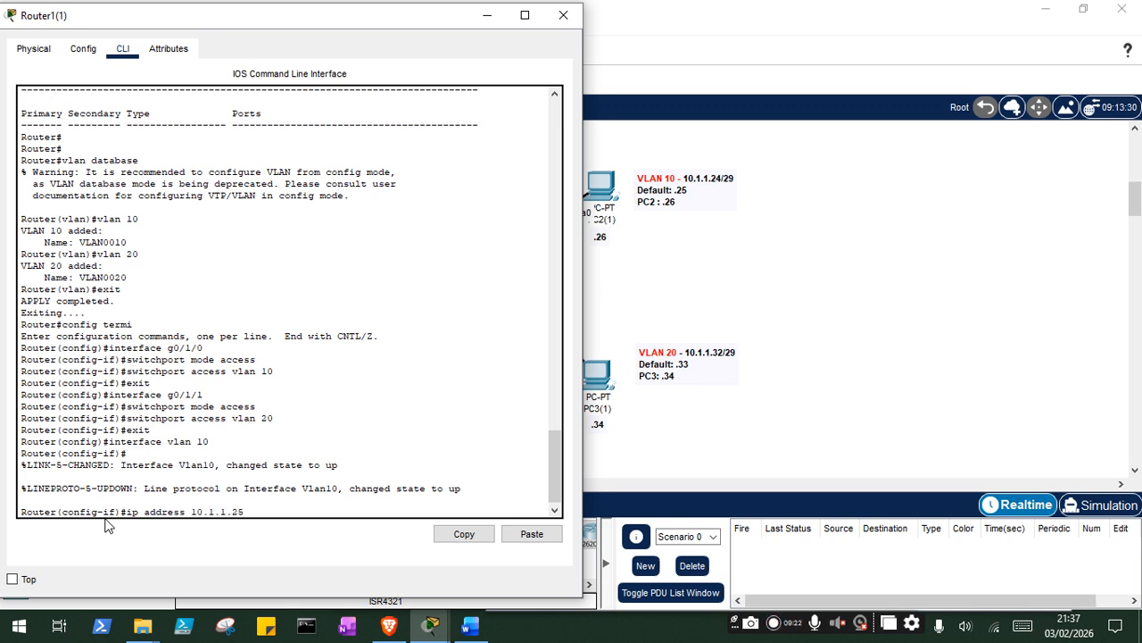
text( 255.255.255.248)
key(Return)
text(exit)
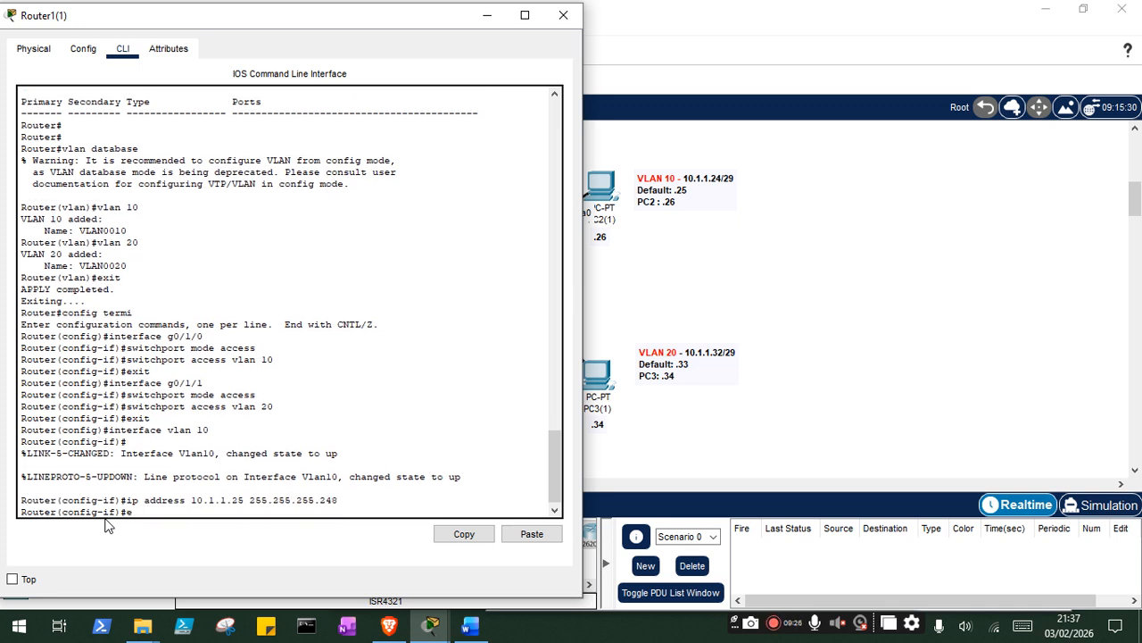
key(Return)
- Configure interface VLAN 20 on Router1(1) with IP address 10.1.1.33 and mask 255.255.255.248, and exit it
text(interface vlan 20)
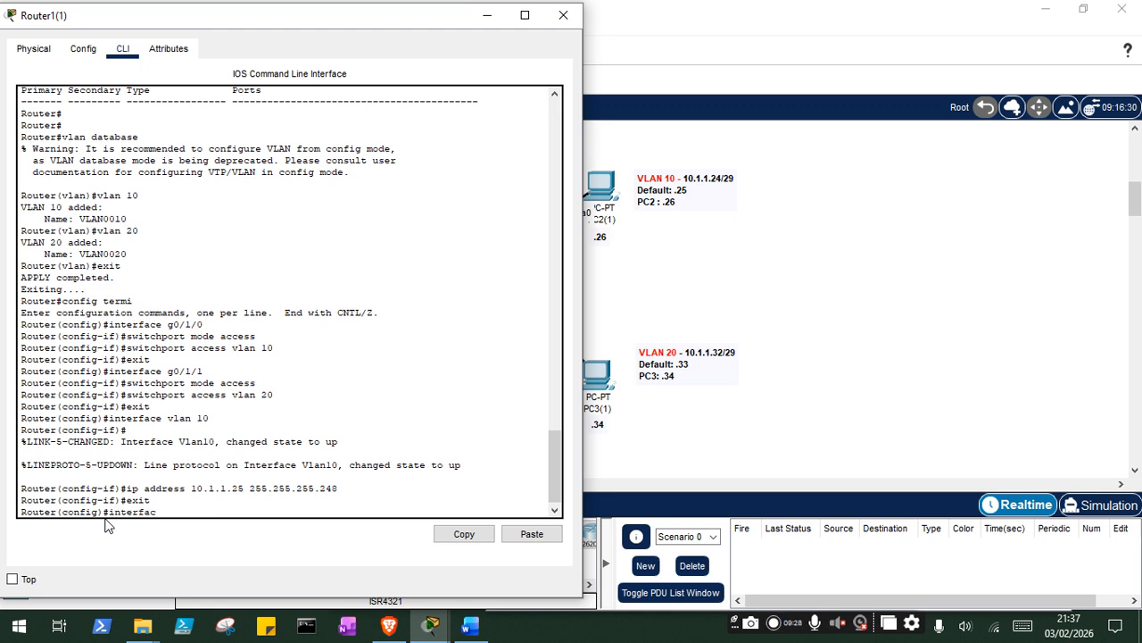
key(Return)
text(ip address 10.1.1.33 255.255.255.2)
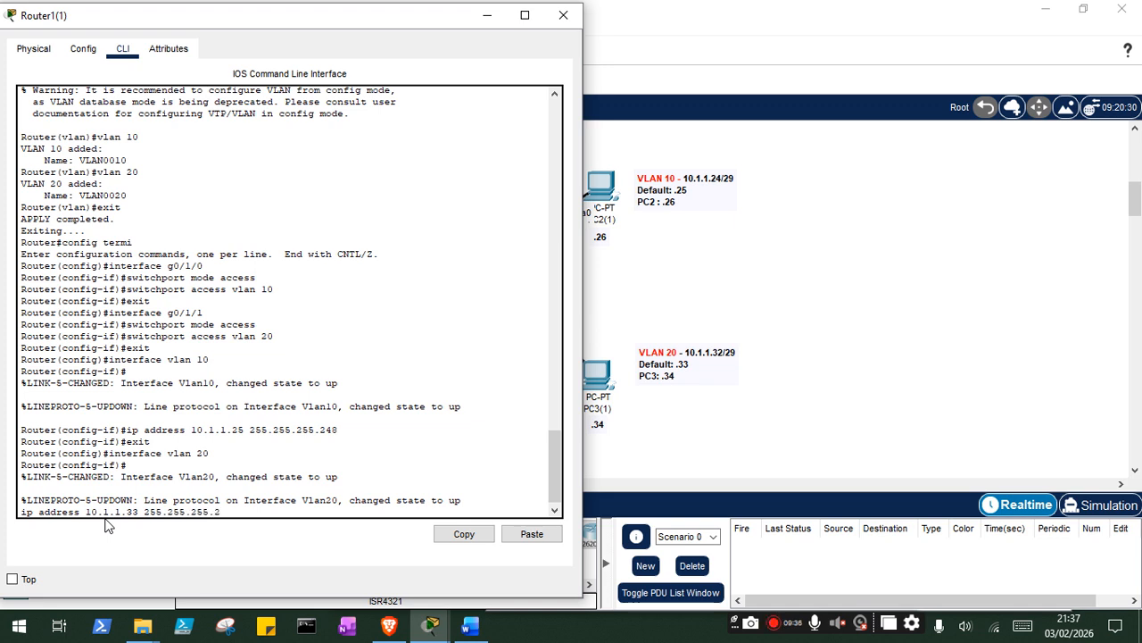
text(48)
key(Return)
text(er(config-if)#e)
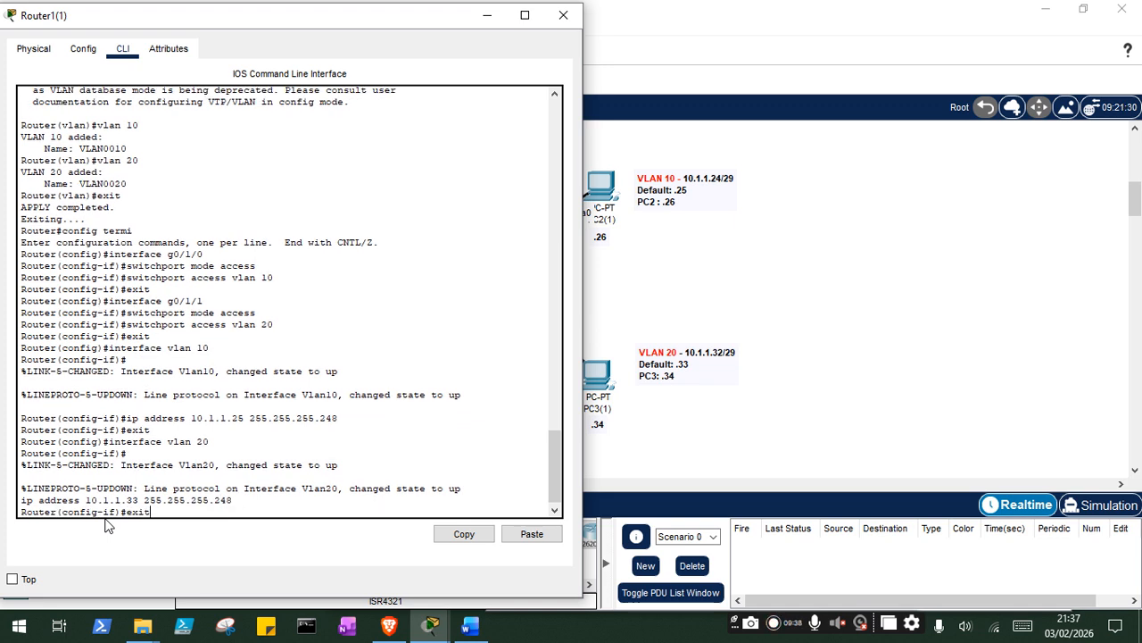
text(xit)
key(Return)
- Ping PC3(1) at 10.1.1.34 from the command prompt of PC2(1), and return to the topology
click(618, 197)
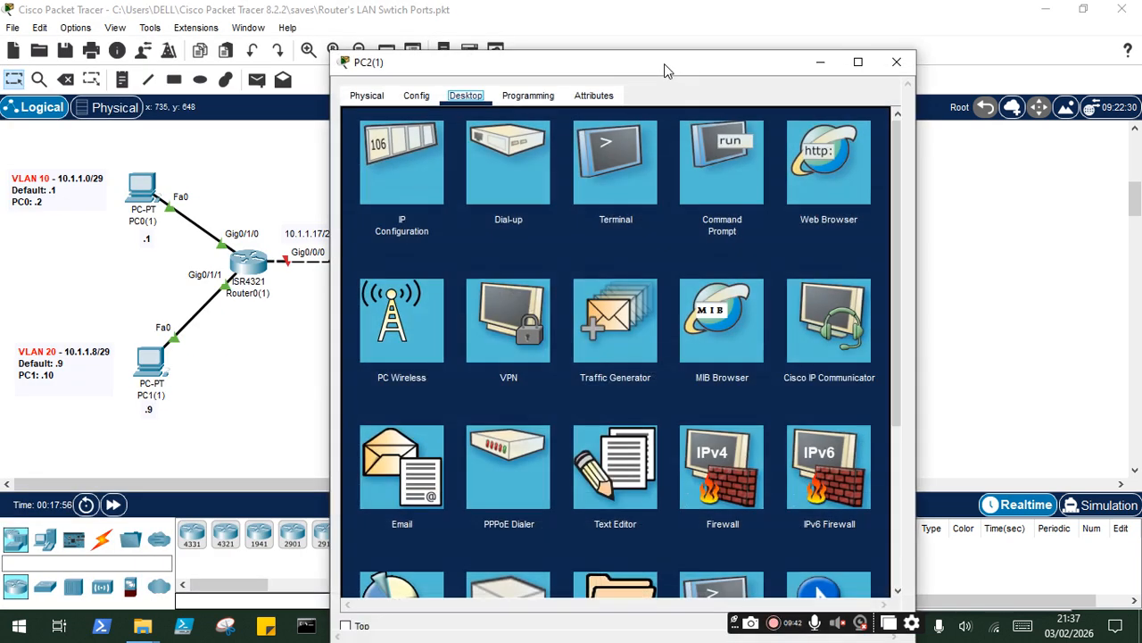
drag(665, 71, 315, 20)
click(321, 138)
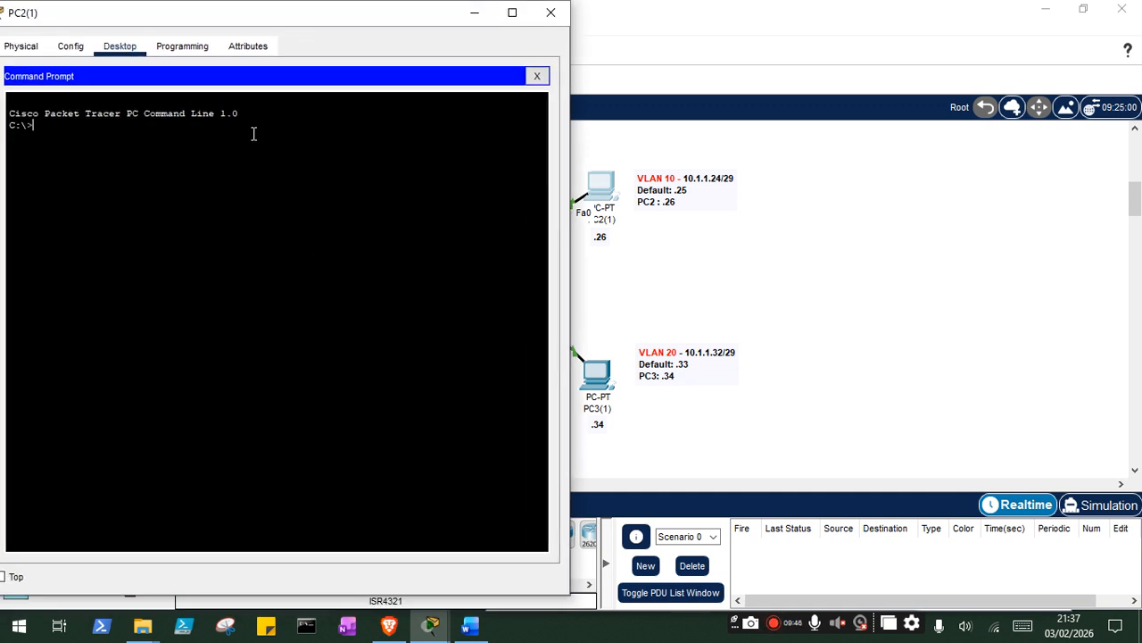
text(ping 10.1.1.34)
key(Return)
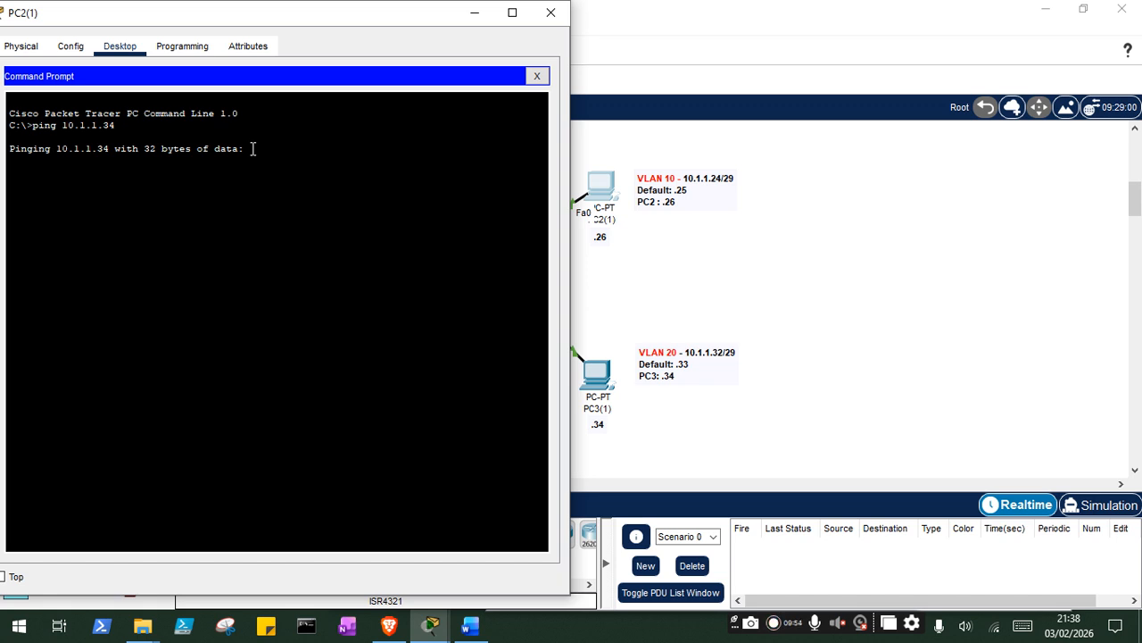
drag(275, 14, 878, 65)
drag(1062, 66, 1005, 71)
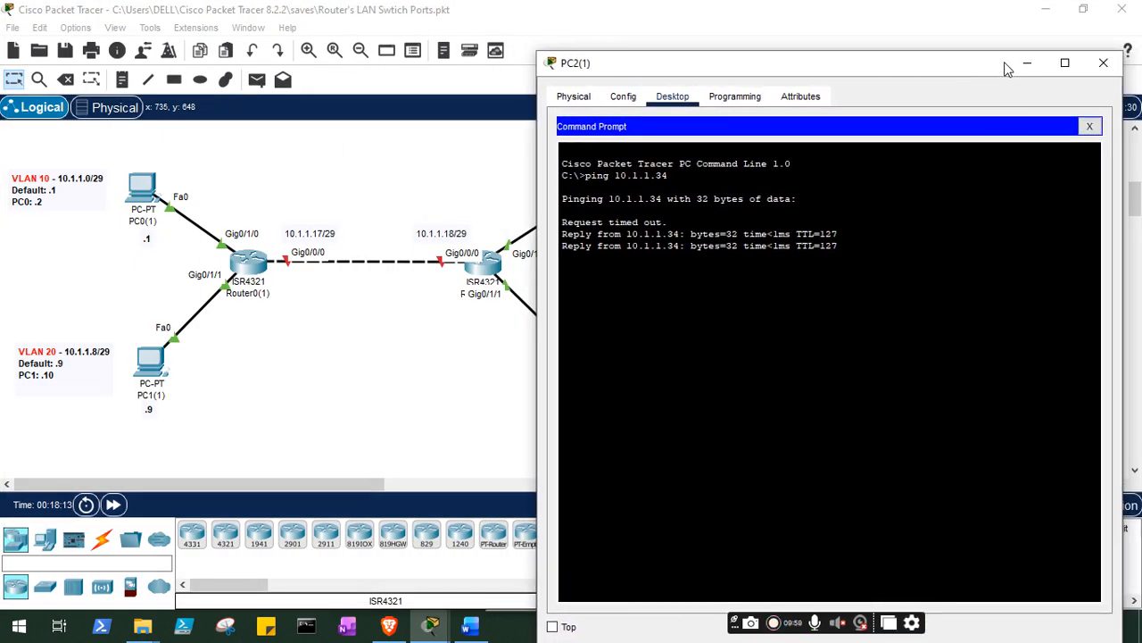
click(1091, 66)
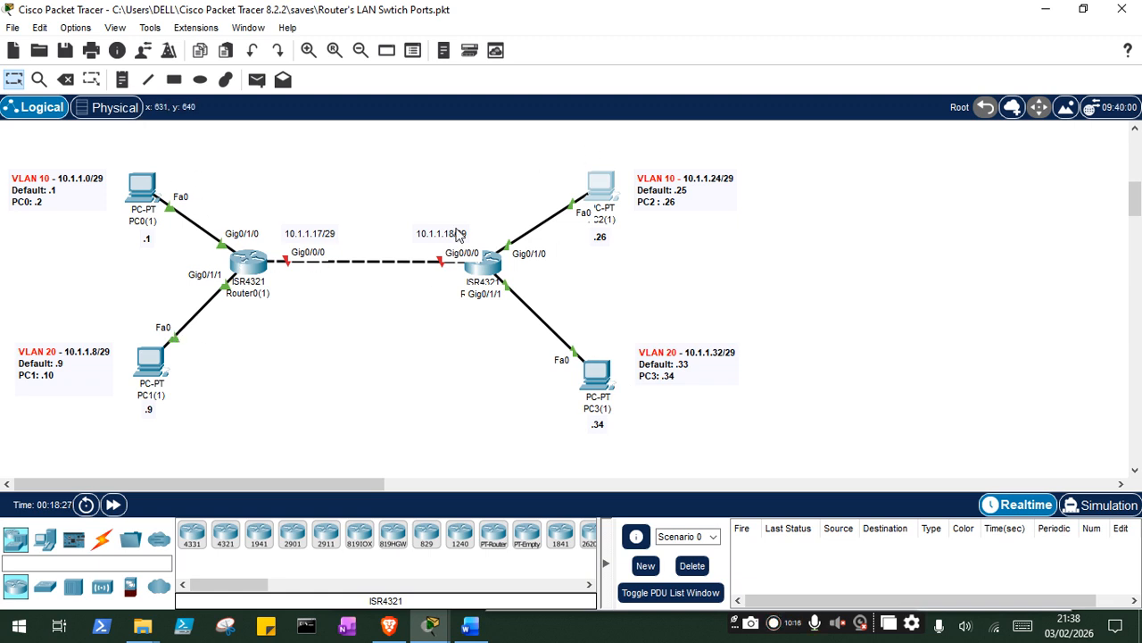
- Configure interface g0/0/0 of Router0(1) with IP address 10.1.1.17 and mask 255.255.255.248, and exit the interface configuration
click(250, 263)
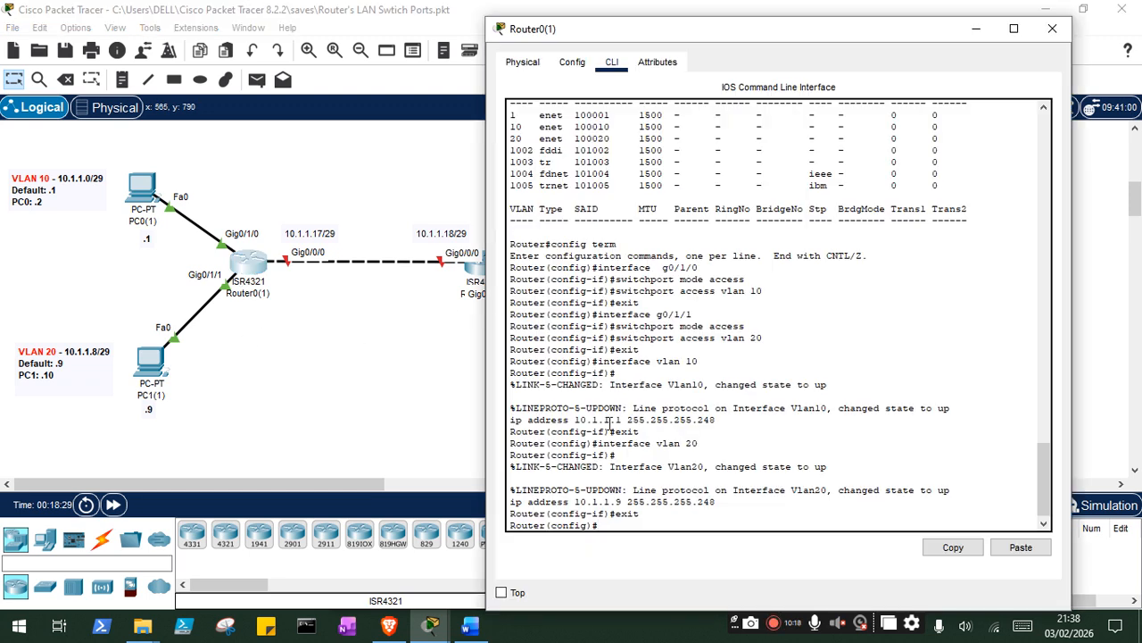
drag(774, 43, 900, 48)
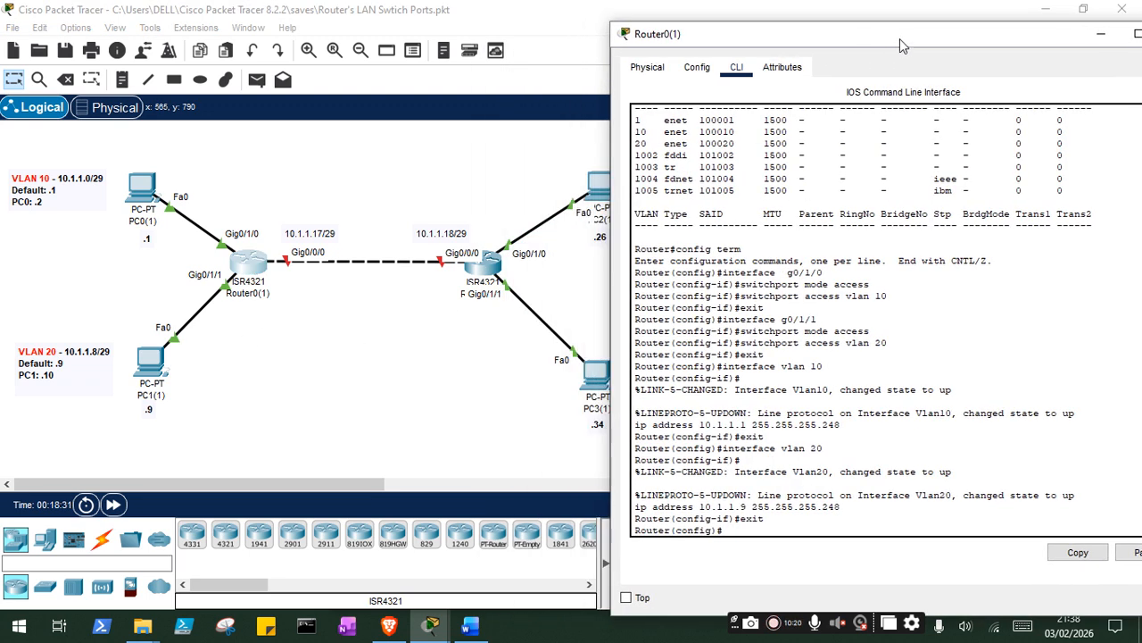
key(Return)
text(interface)
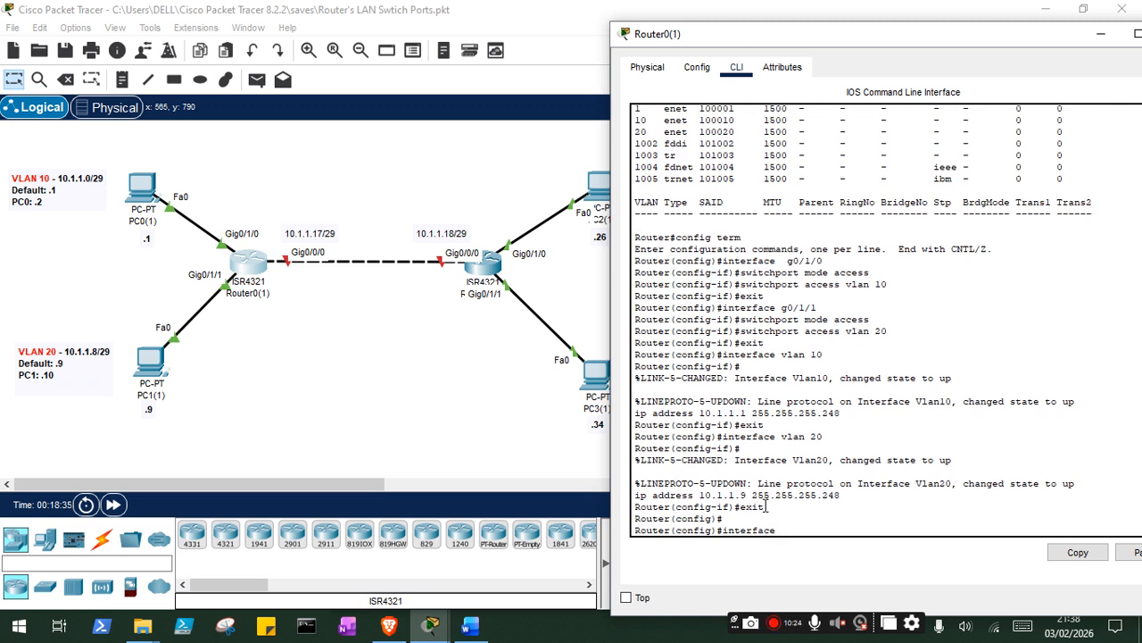
text( g0/0/0)
key(Return)
text(ip add)
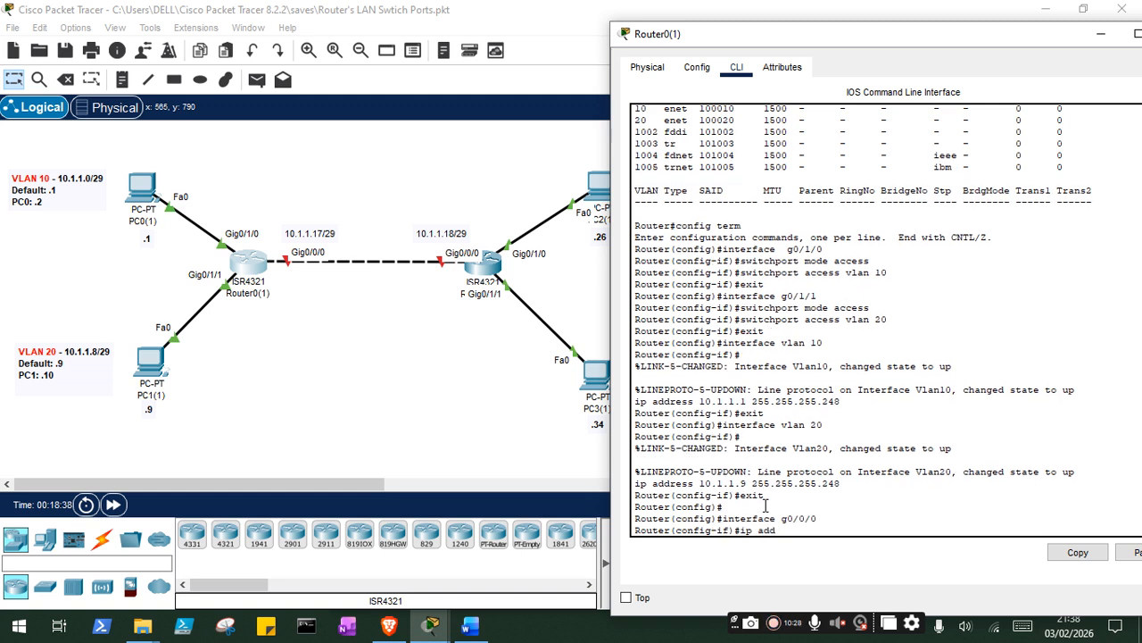
text(res  10.1.1.17 255.255.255.248)
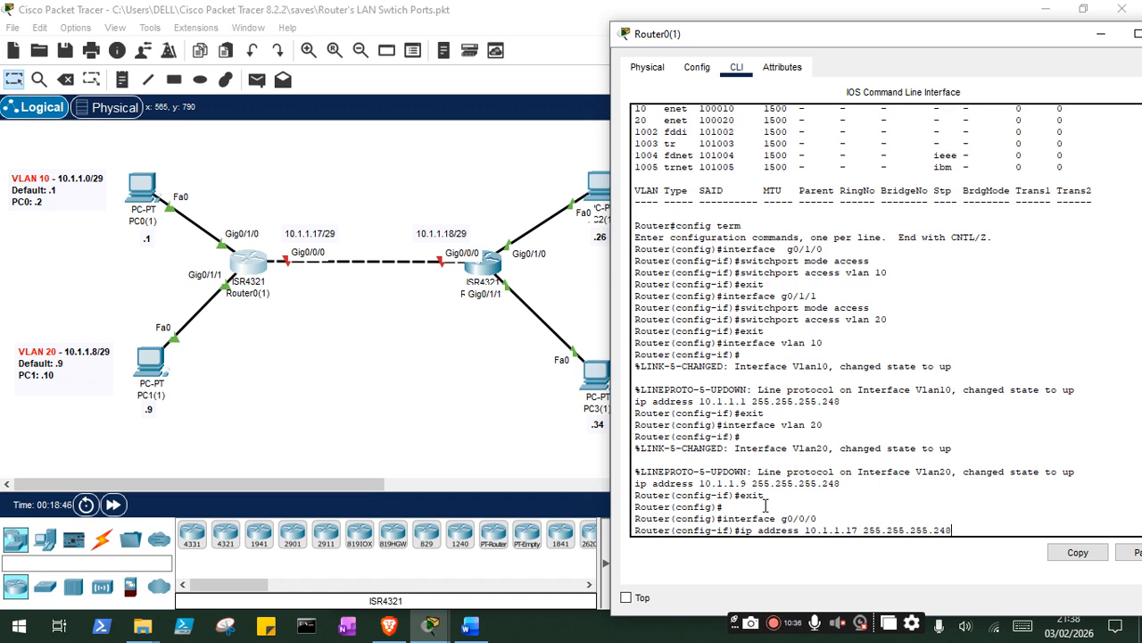
key(Return)
text(ip route)
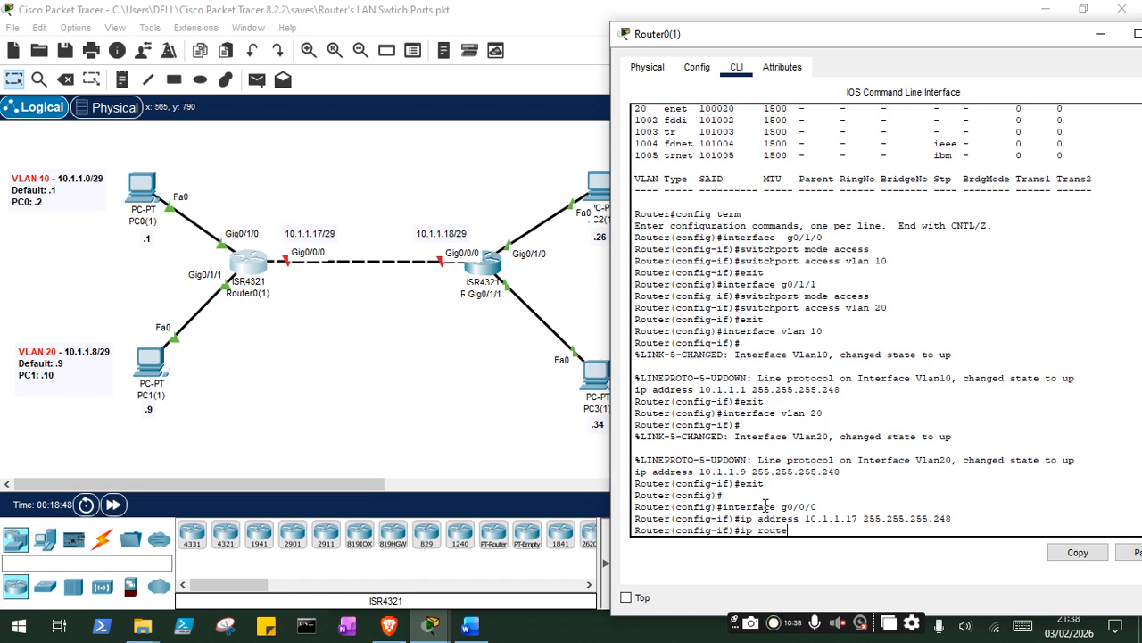
mouse_move(806, 35)
mouse_down()
mouse_move(101, 185)
mouse_move(123, 56)
mouse_move(144, 57)
mouse_up()
key(BackSpace)
key(BackSpace)
key(BackSpace)
key(BackSpace)
key(BackSpace)
key(BackSpace)
key(BackSpace)
key(BackSpace)
key(BackSpace)
text(exit)
key(Return)
- Try to add a static route on Router0(1) to 10.1.1.24 with mask 255.255.255.248 via next hop 10.1.1.17
text(ip route 10.1.1.24 2)
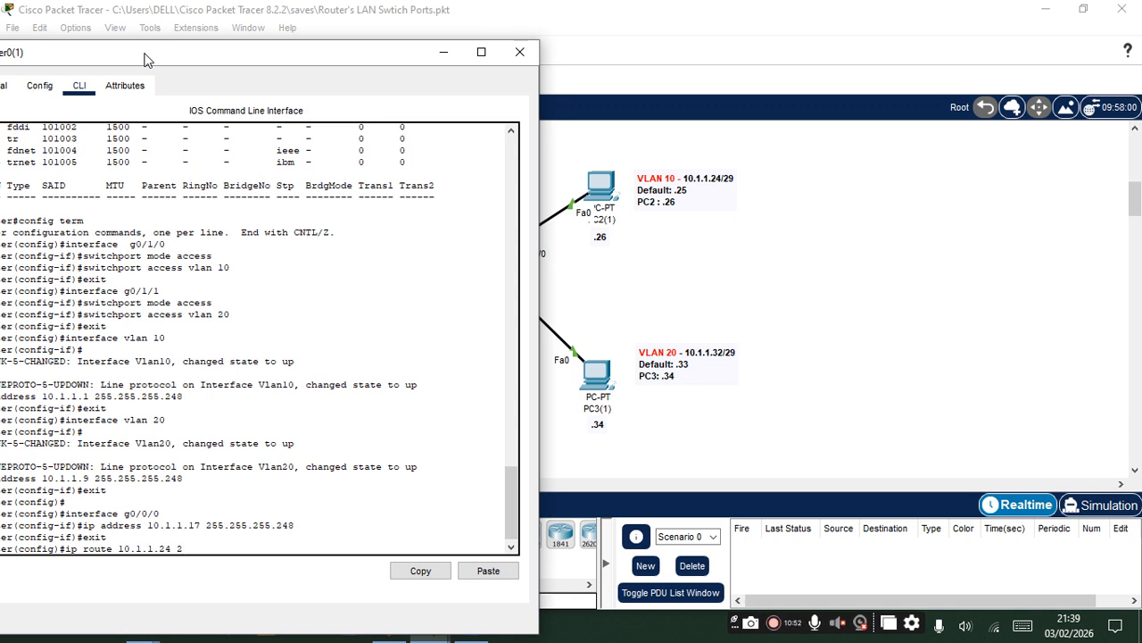
text(55.255.255.248 10.1.1.17)
key(Return)
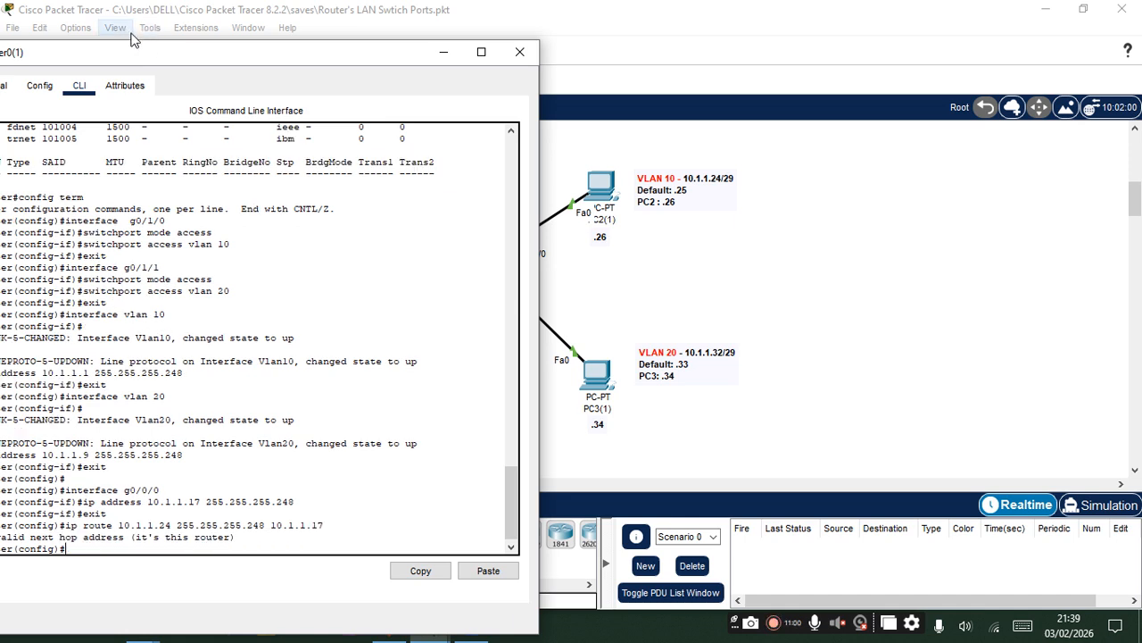
- Add a static route on Router0(1) to 10.1.1.24 with mask 255.255.255.248 via next hop 10.1.1.18
drag(198, 60, 959, 56)
key(Up)
key(BackSpace)
key(Return)
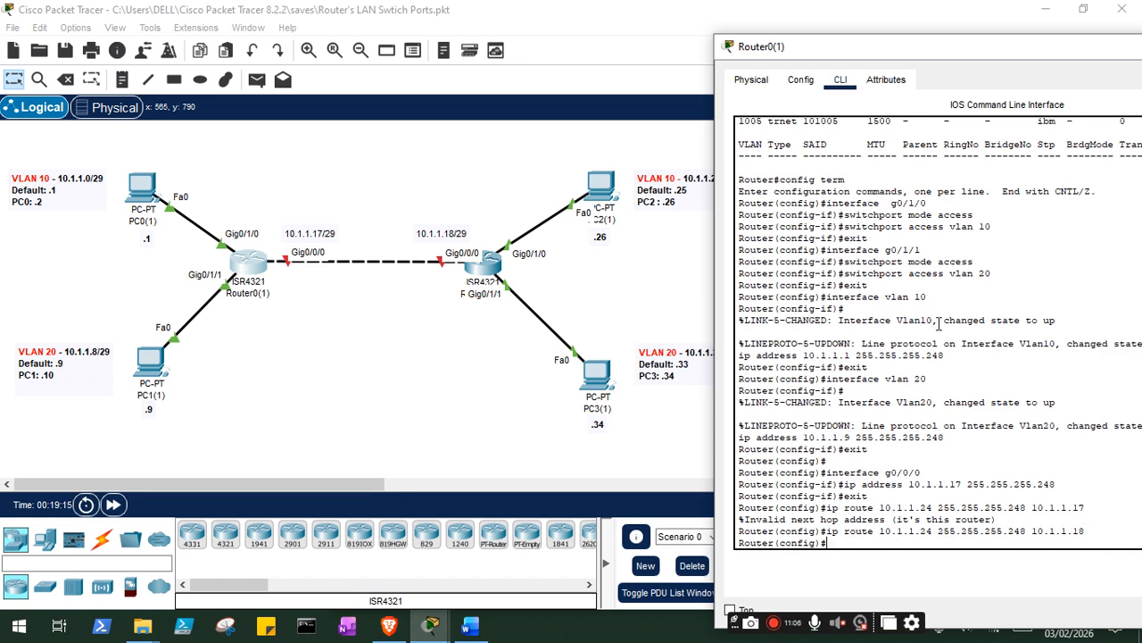
- Add a static route on Router0(1) to 10.1.1.32 with mask 255.255.255.248 via next hop 10.1.1.18
key(Up)
key(BackSpace)
text(7)
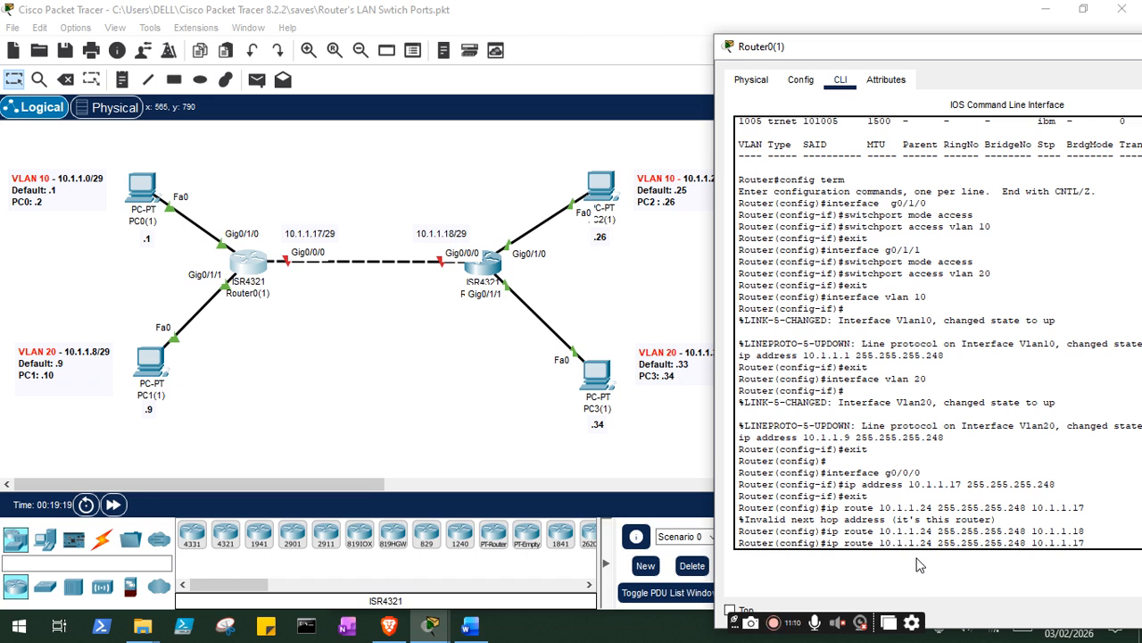
key(BackSpace)
text(8)
key(Left)
key(Left)
key(Left)
key(Left)
key(Left)
key(Left)
key(Left)
key(Left)
key(Left)
key(Left)
key(Left)
key(BackSpace)
key(BackSpace)
text(32)
key(Return)
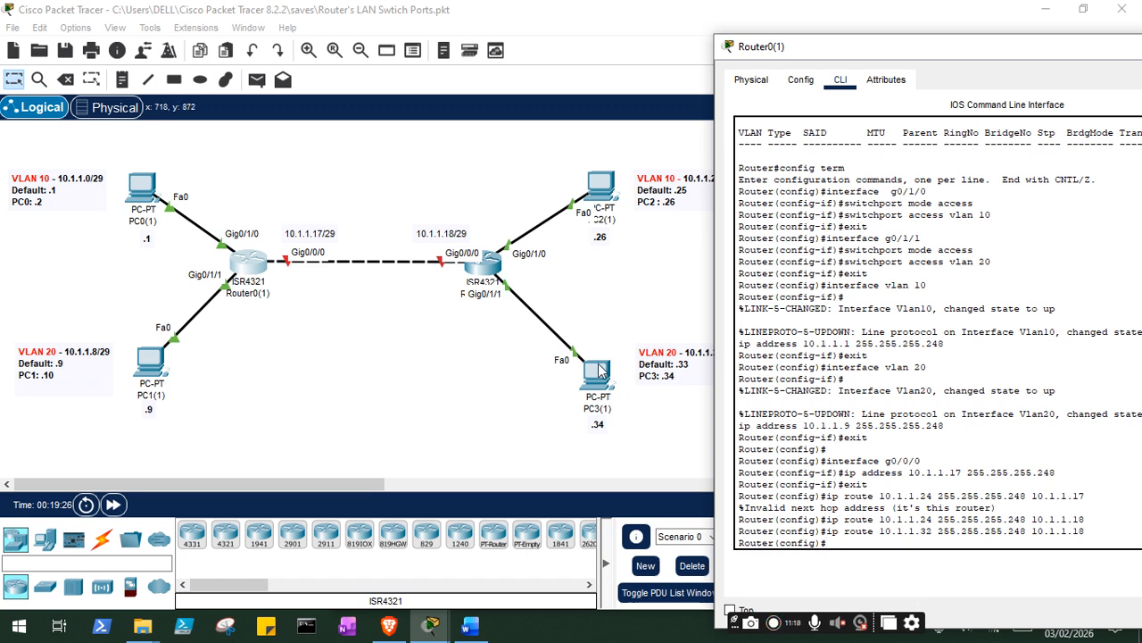
- Configure interface g0/0/0 of Router1(1) with IP address 10.1.1.18 and mask 255.255.255.248, and exit the interface configuration
click(481, 268)
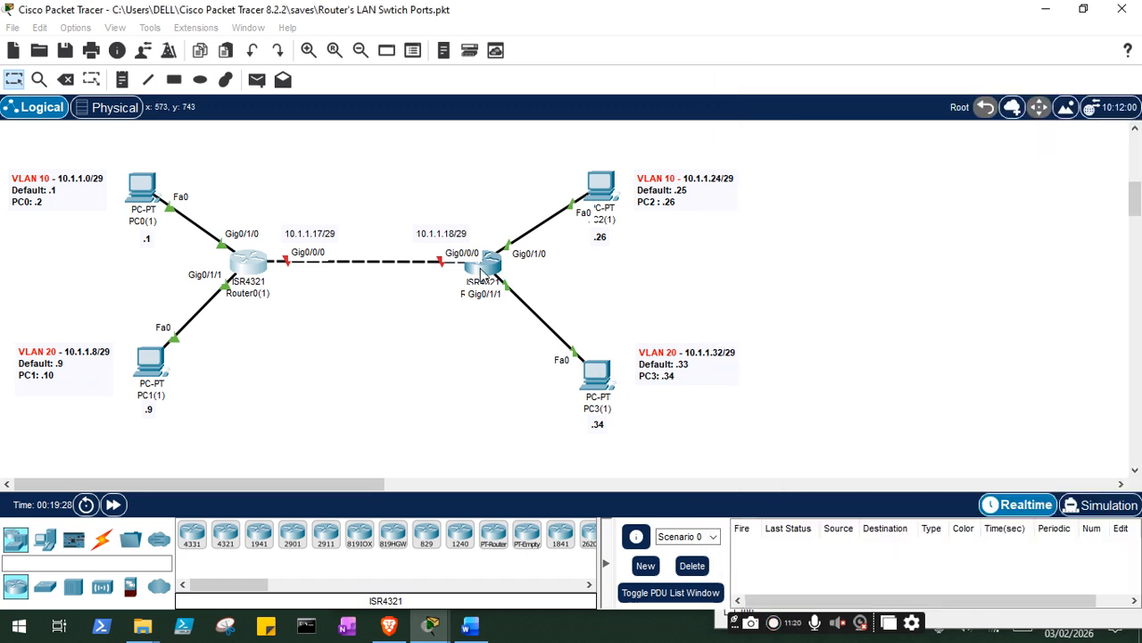
drag(215, 21, 887, 17)
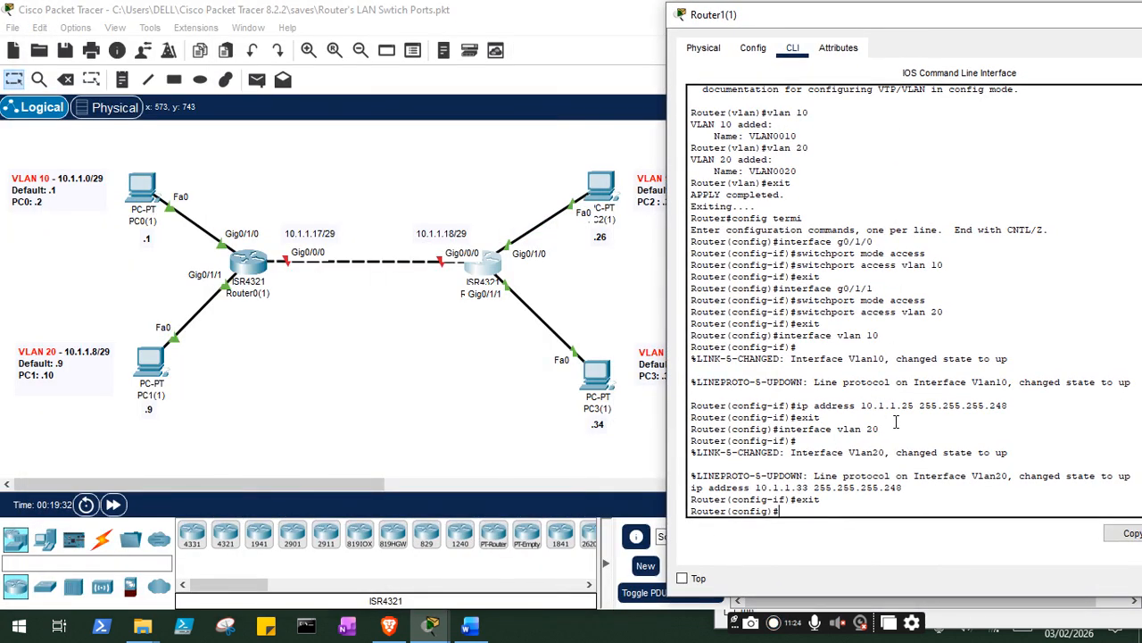
key(BackSpace)
text(interface g0/0/0)
key(Return)
text(ip a)
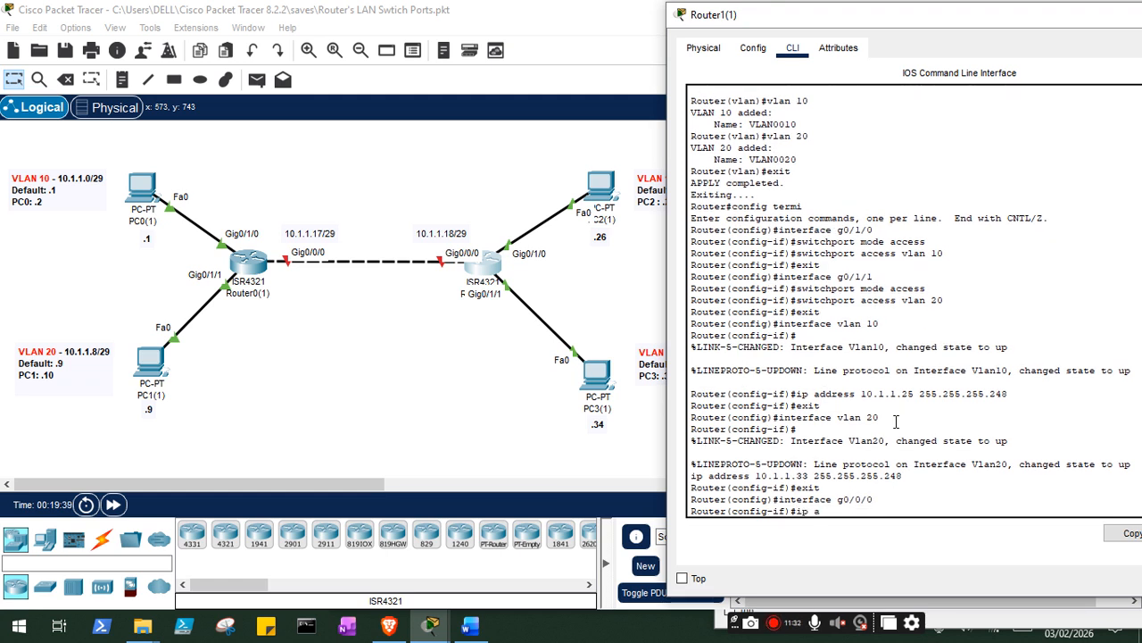
text(ddress 10.1.1.1)
text(8 244)
text(.255.255)
text(.248)
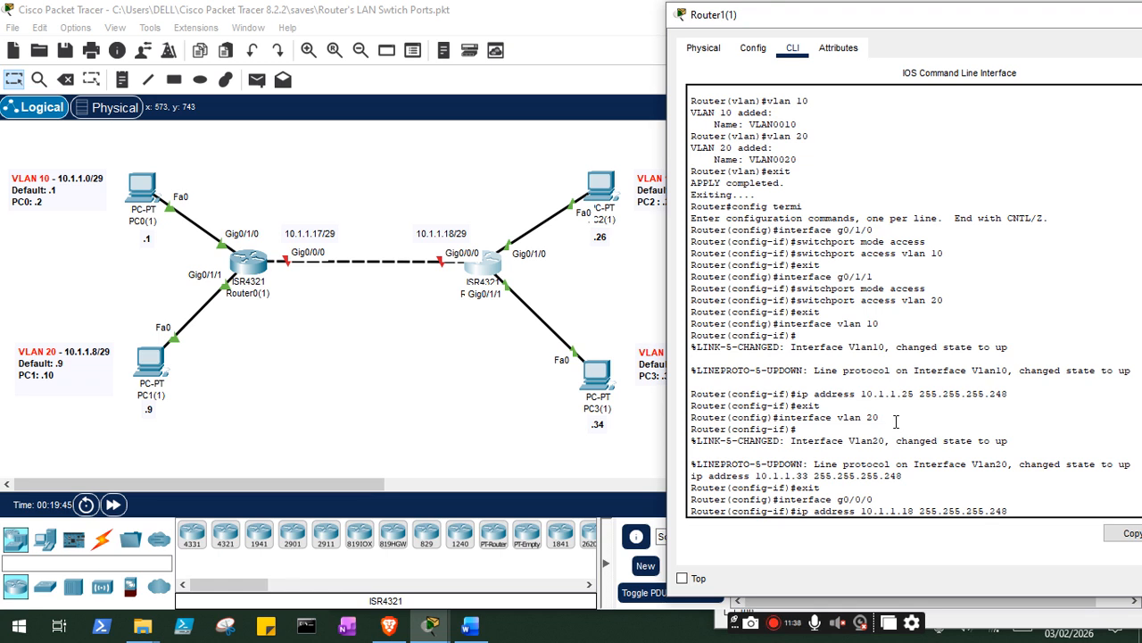
key(Return)
text(ip)
key(BackSpace)
key(BackSpace)
text(exit)
key(Return)
- Add a static route on Router1(1) to 10.1.1.0 with mask 255.255.255.248 via next hop 10.1.1.17
text(ip route 1)
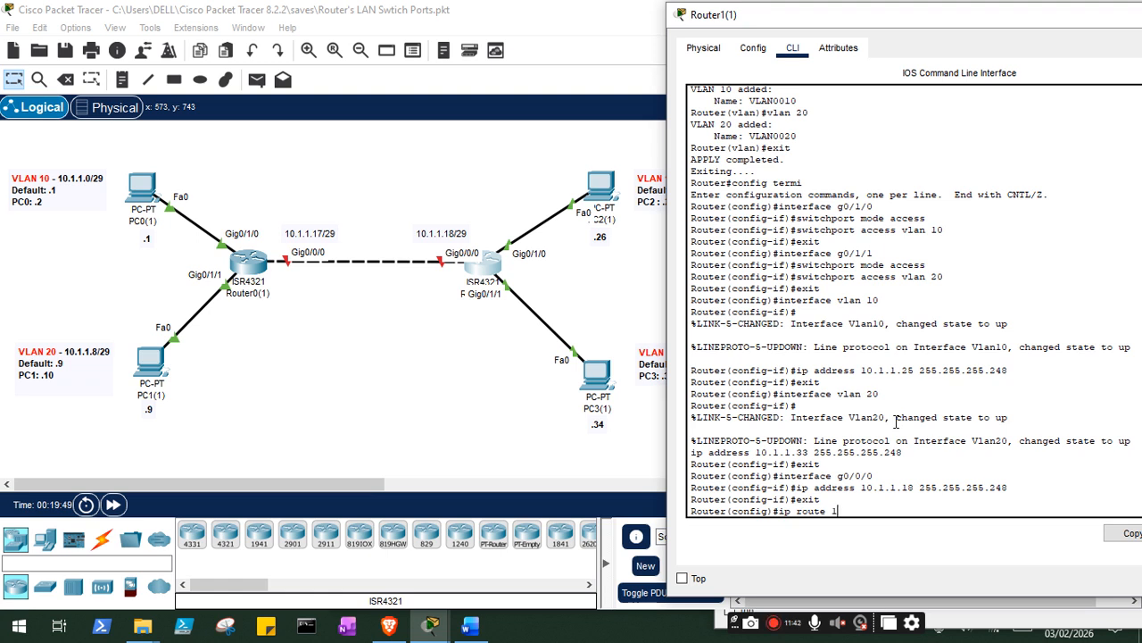
text(0.1.1.0)
text( 10.1.1.)
key(BackSpace)
key(BackSpace)
key(BackSpace)
key(BackSpace)
text(255.255.255)
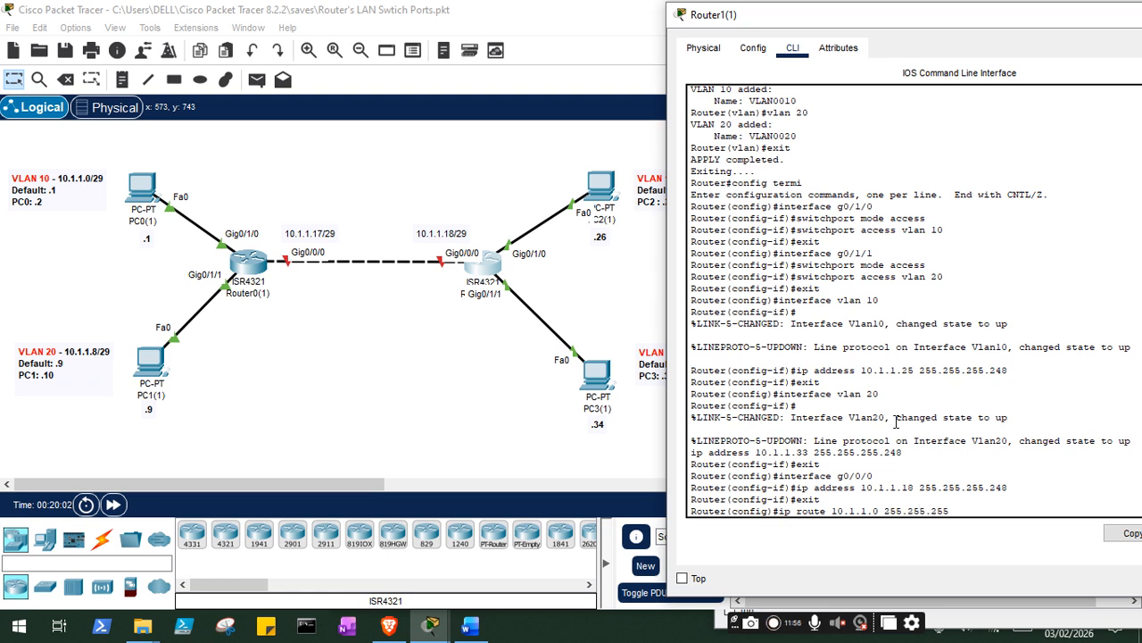
text(.248 10.1.1.17)
key(Return)
- Add a static route on Router1(1) to 10.1.1.8 with mask 255.255.255.248 via next hop 10.1.1.17
text(ip route)
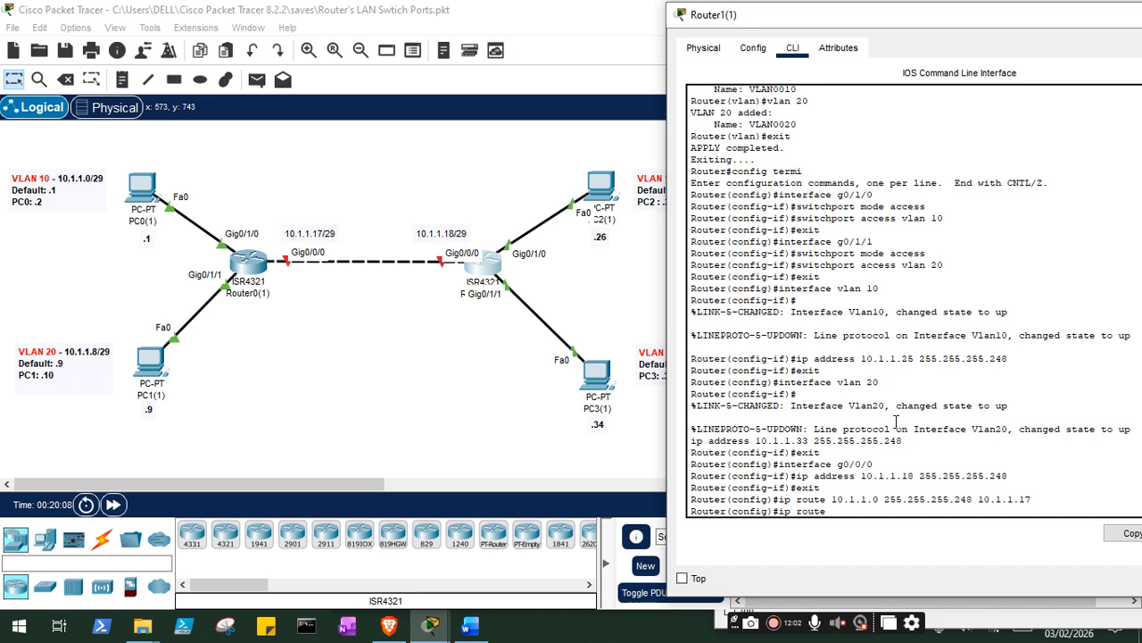
text( 10.1.1.8 255.255.255.248 1)
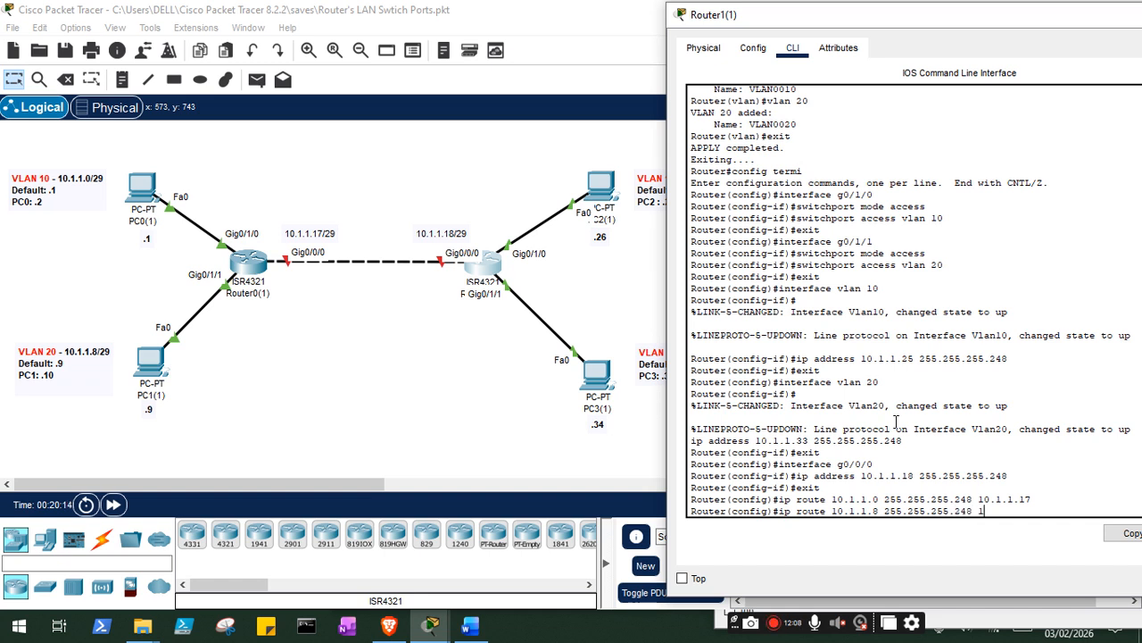
text(0.1.1.17)
key(Return)
- Enable interface g0/0/0 on Router0(1) with the no shutdown command
click(262, 278)
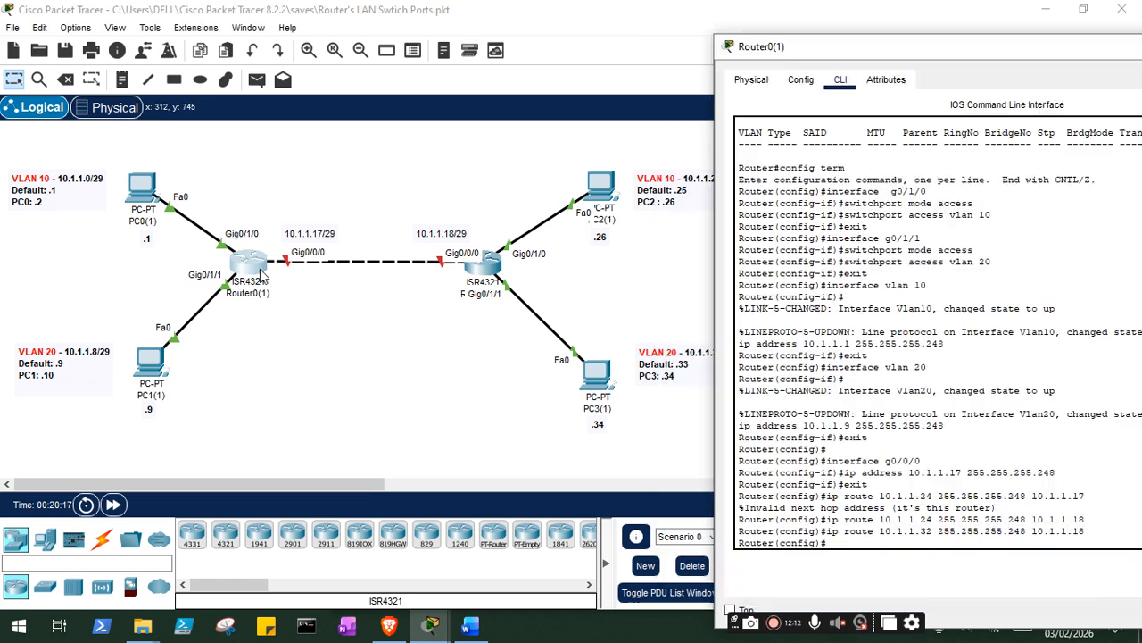
text(inter)
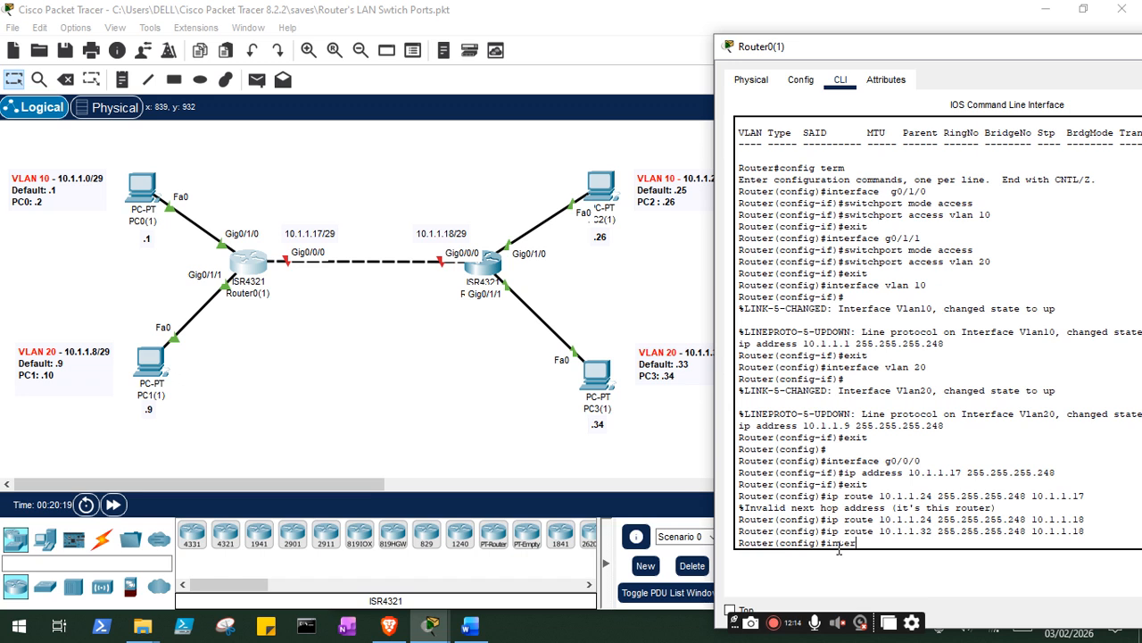
text(face g0/0/0)
key(Return)
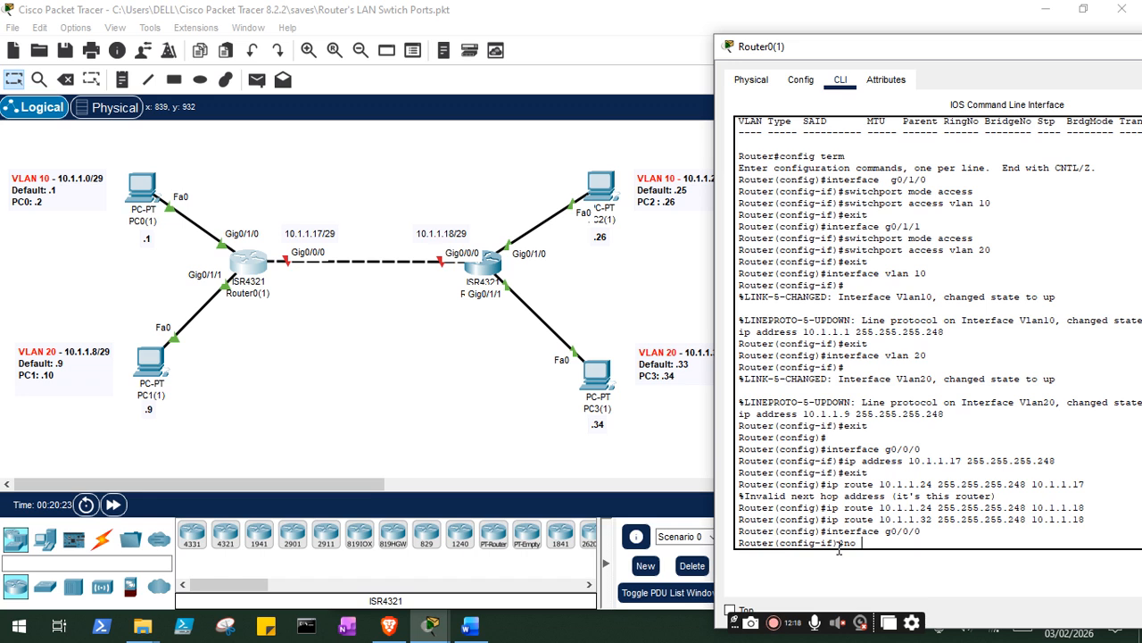
text(no shutdown)
key(Return)
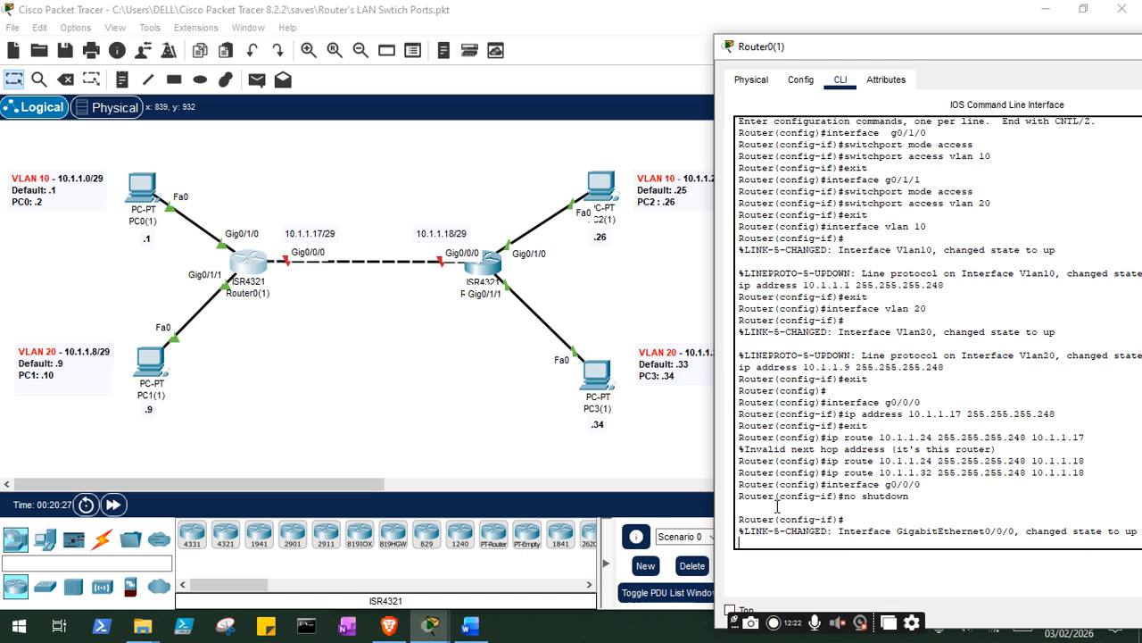
- Enable interface g0/0/0 on Router1(1) with the no shutdown command
click(494, 277)
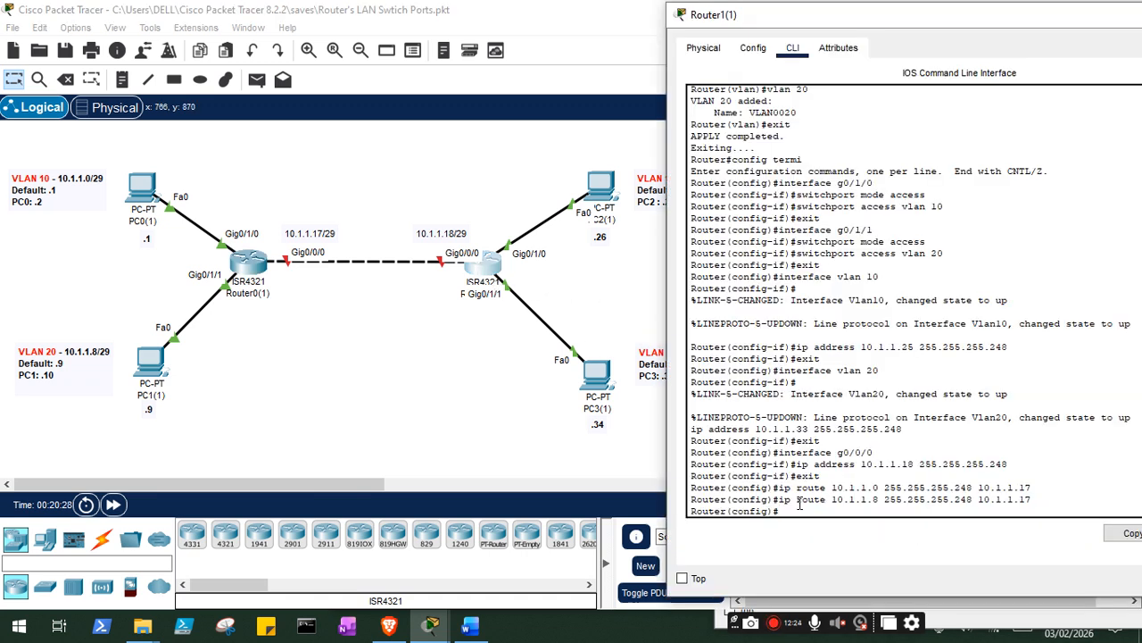
text(interface g0/0/0)
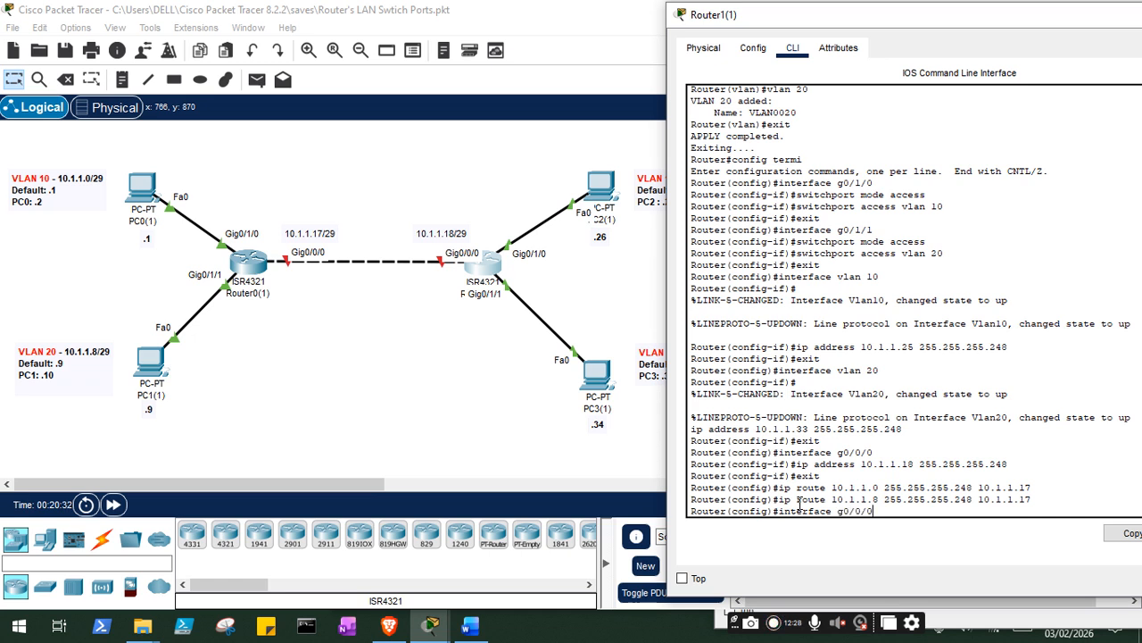
key(Return)
text(no shutdown)
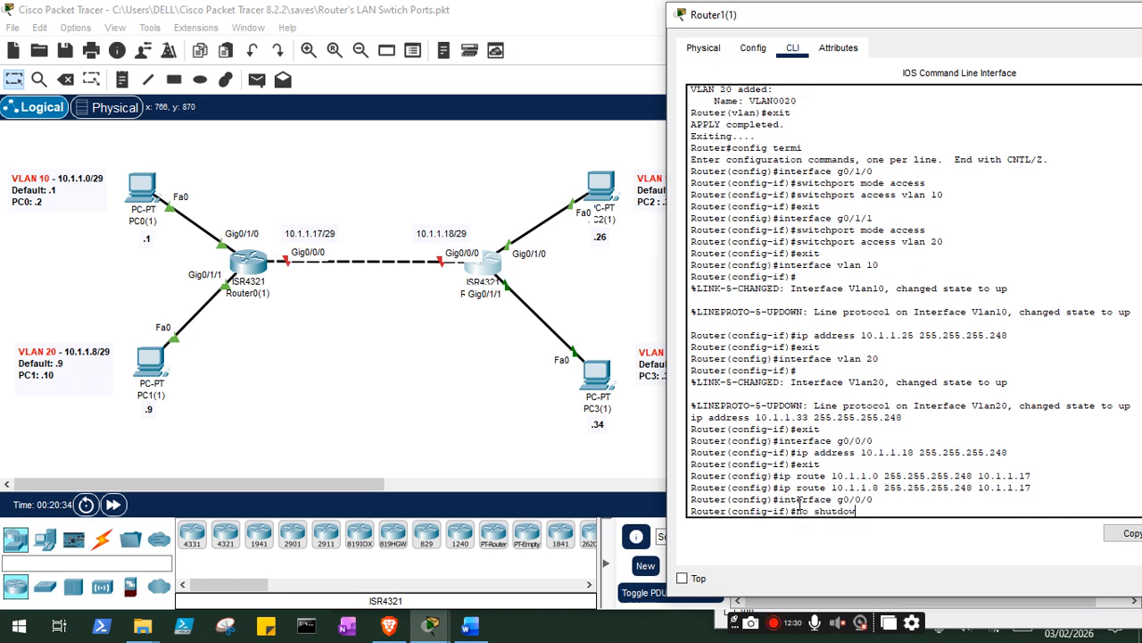
key(Return)
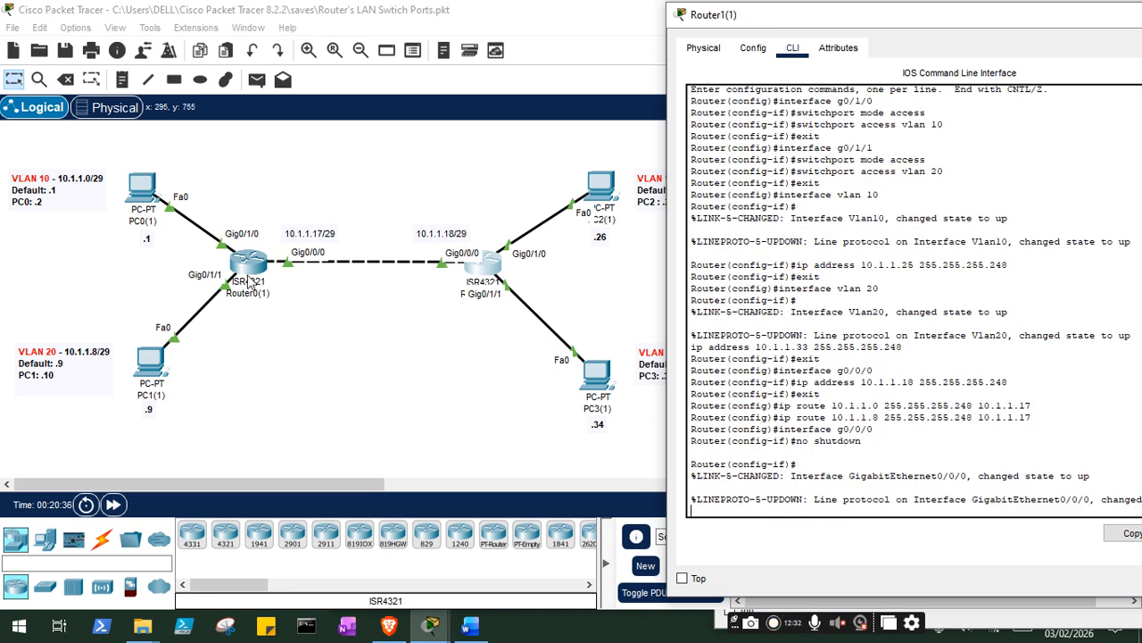
- Ping the g0/0/0 interface of Router1(1) at 10.1.1.18 from the command prompt of PC0(1)
click(152, 196)
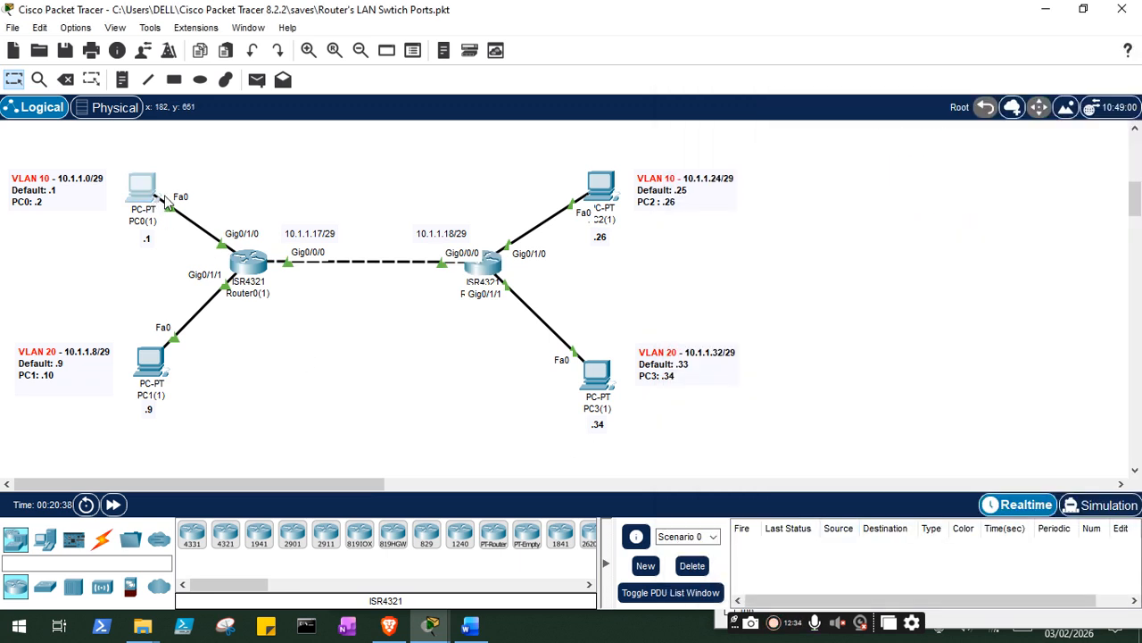
drag(481, 40, 933, 117)
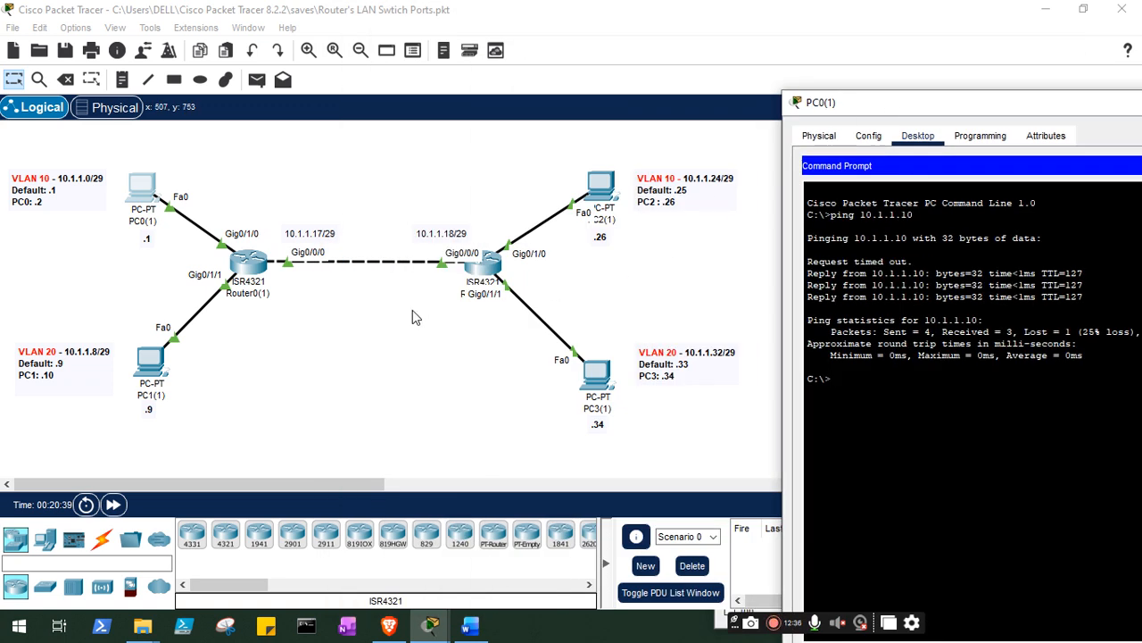
text(ping 10.1.1.18)
key(Return)
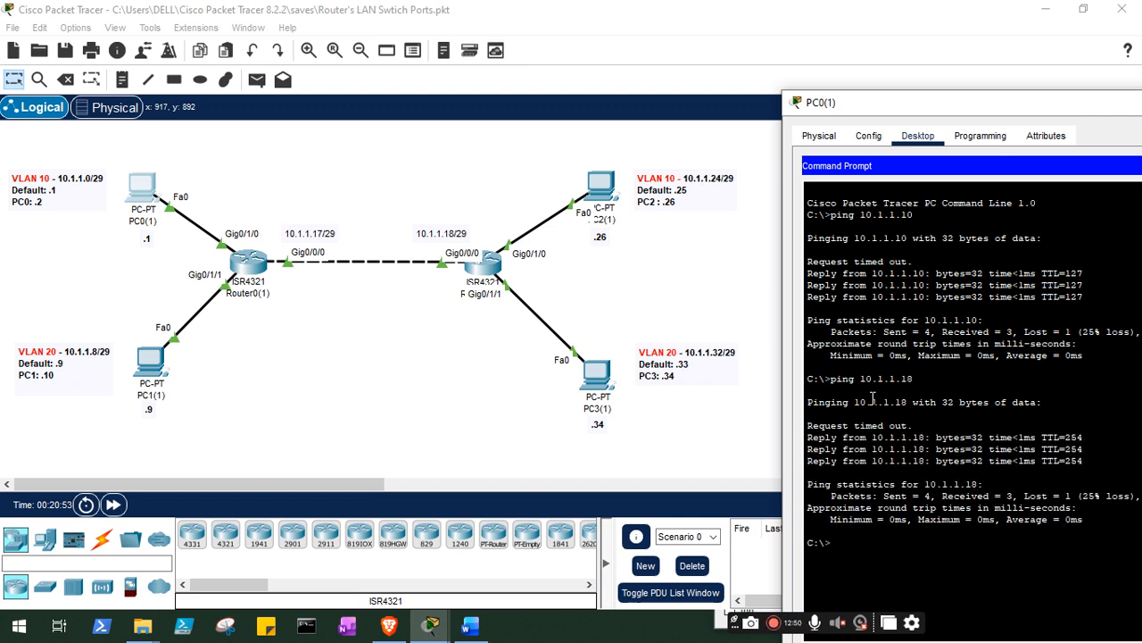
- Ping PC2(1) at 10.1.1.26 from the command prompt of PC0(1), and close the PC0(1) window
text(ping 10.1.1.26)
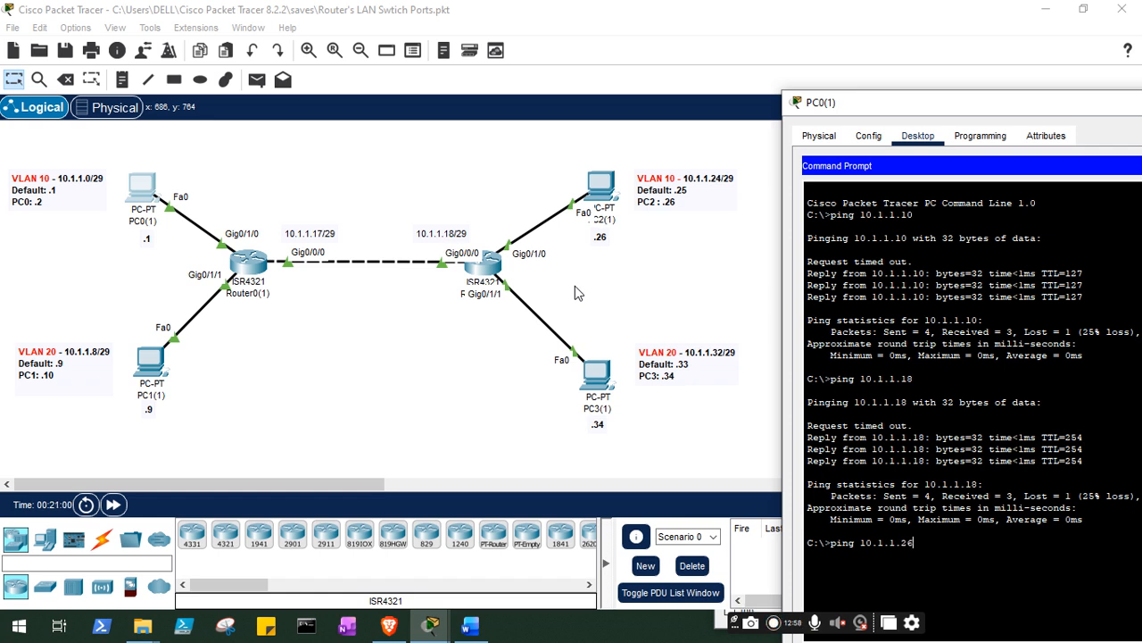
key(Return)
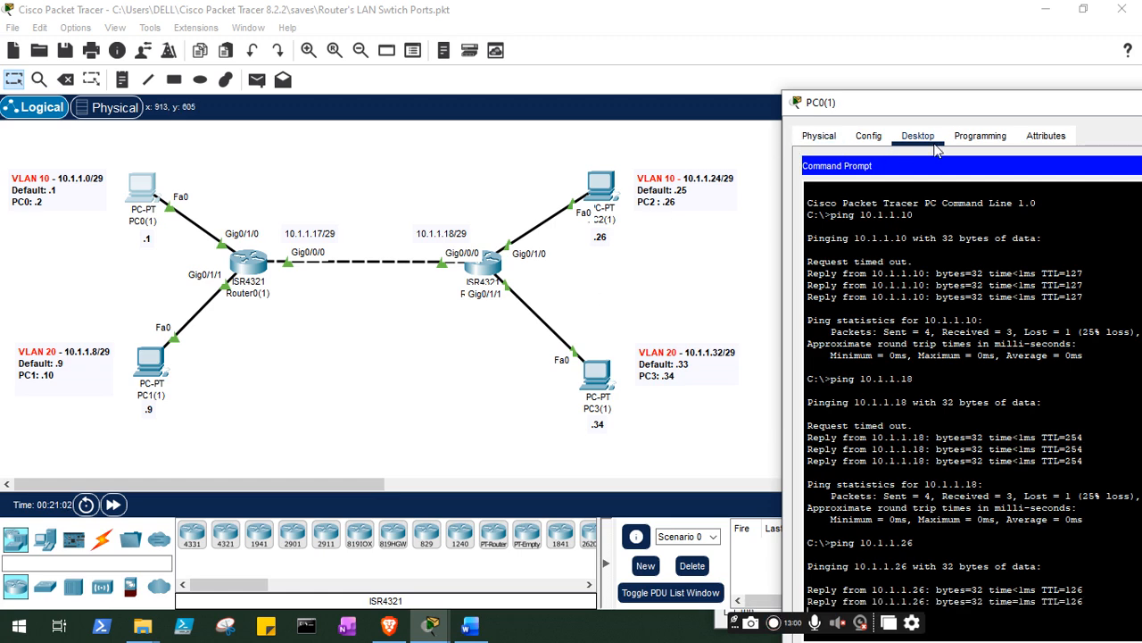
drag(911, 112, 491, 38)
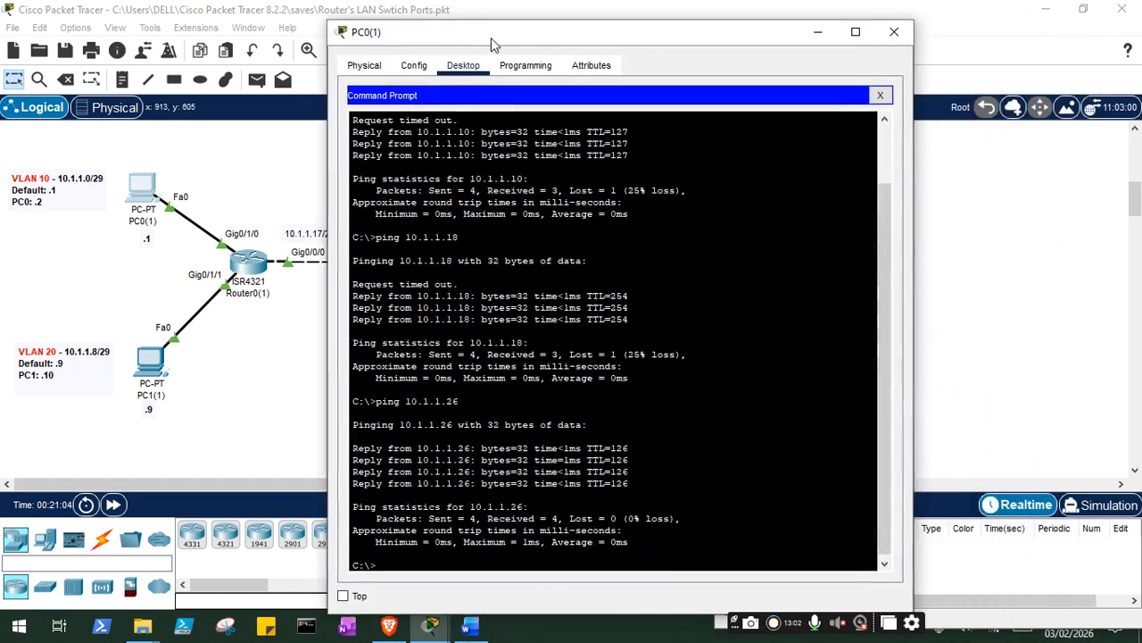
click(893, 34)
- Open the physical device view of Router0(1) to examine its installed modules
click(249, 262)
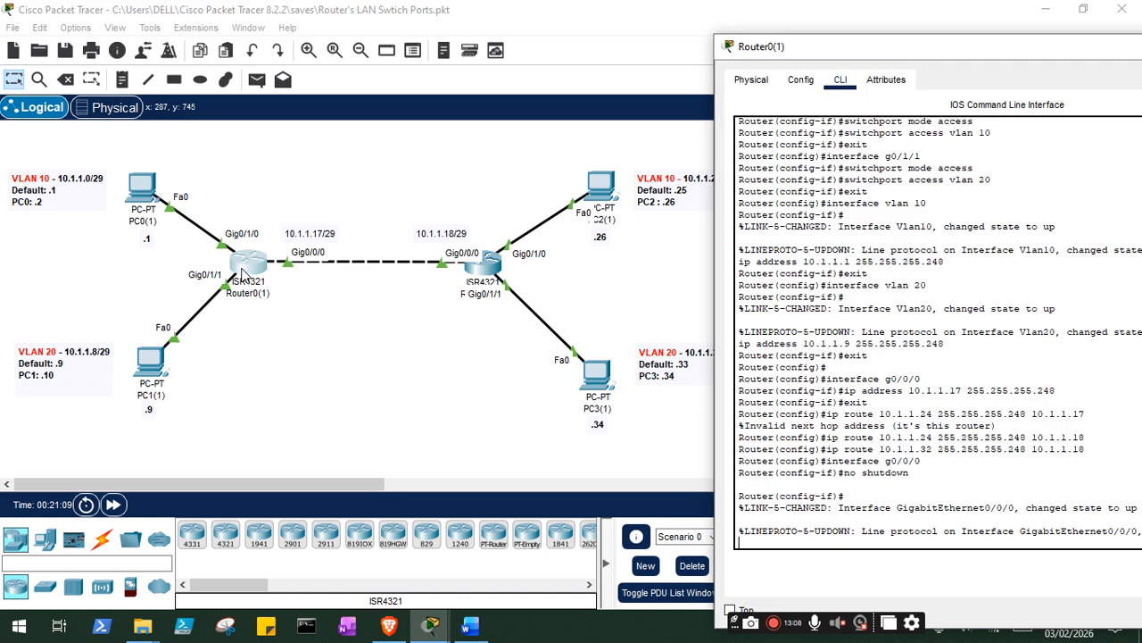
click(800, 80)
click(751, 79)
drag(844, 49, 226, 24)
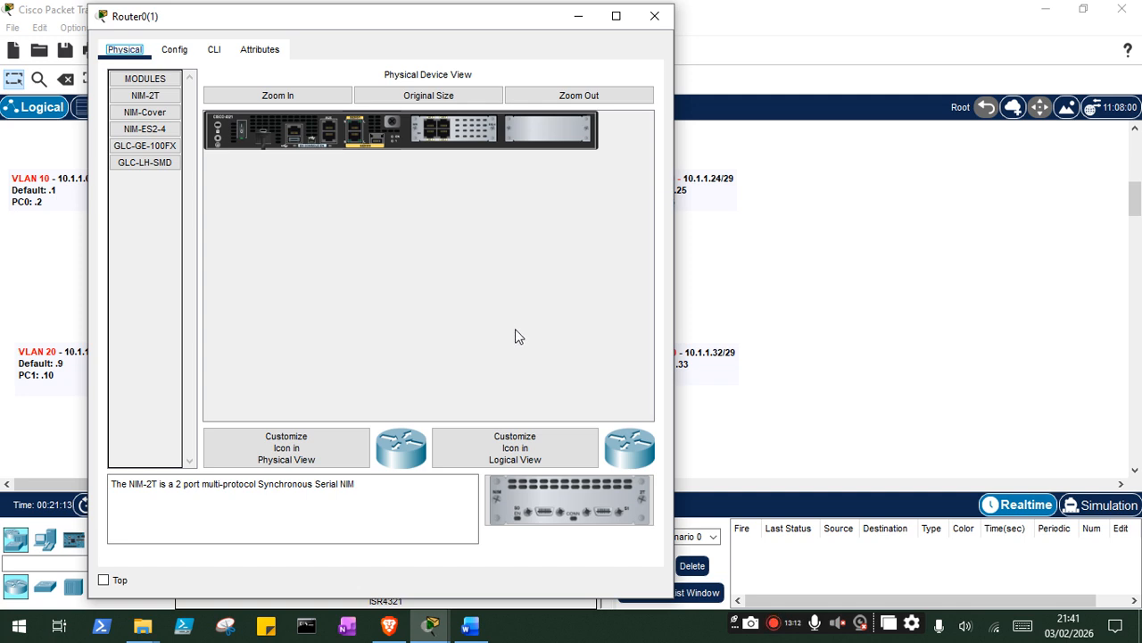